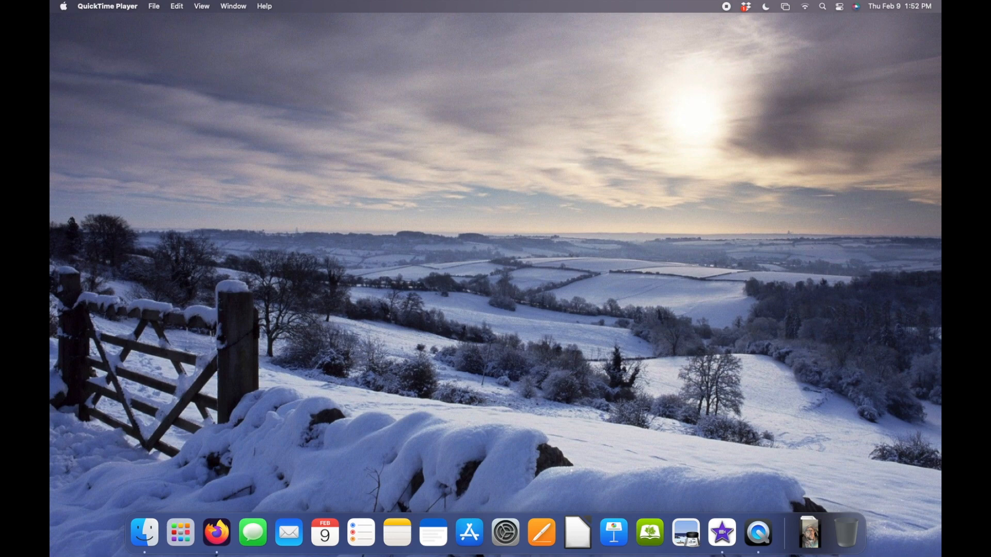
- Switch to Firefox and open the Download LibreOffice page on the LibreOffice website
mouse_move(940, 155)
mouse_down()
mouse_move(522, 117)
mouse_move(310, 31)
mouse_up()
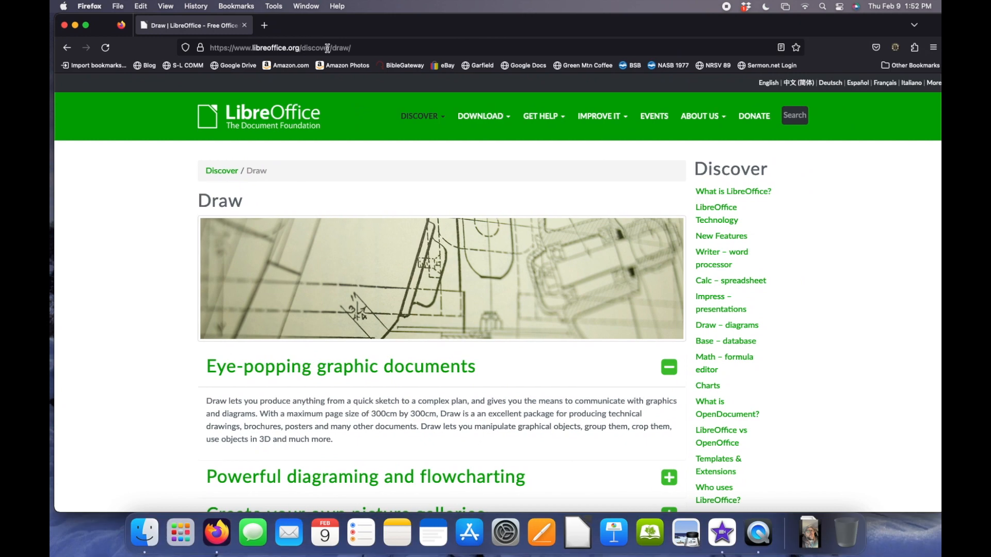
click(512, 120)
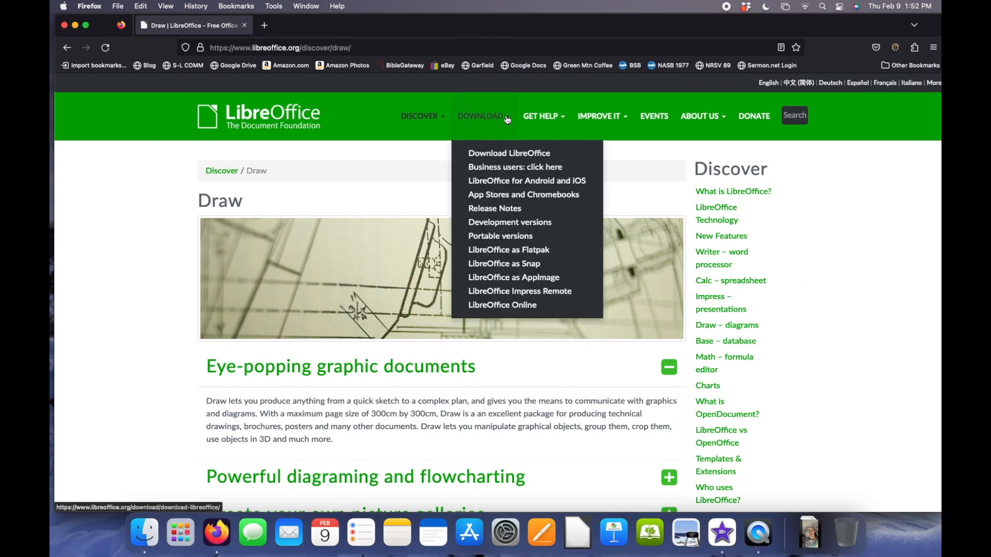
click(515, 153)
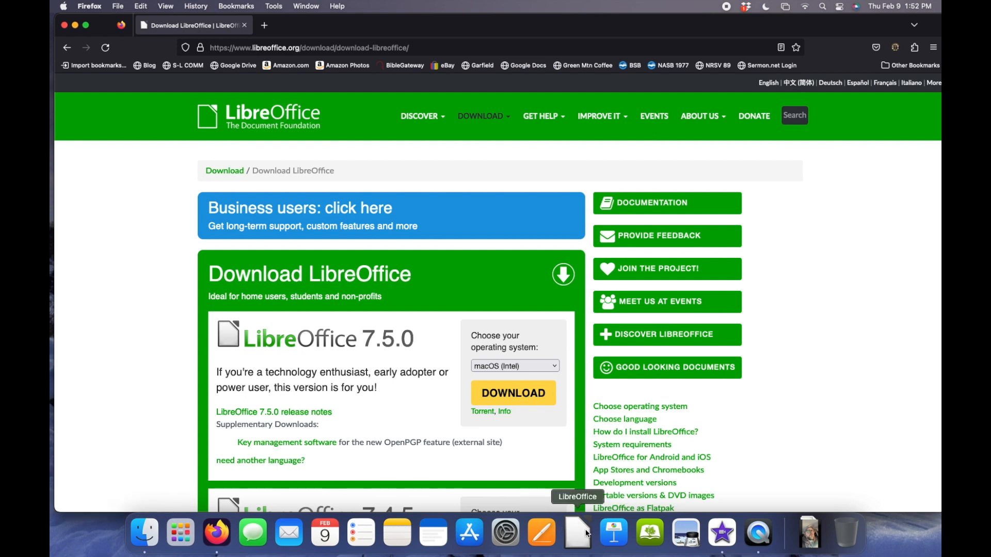
- Launch LibreOffice from the installed applications and create a new Draw drawing
click(181, 533)
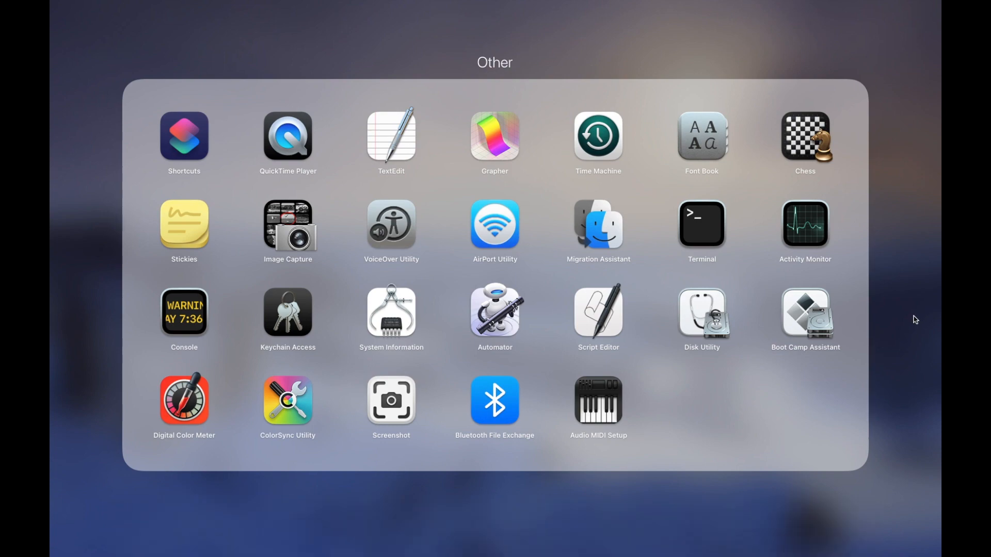
click(901, 327)
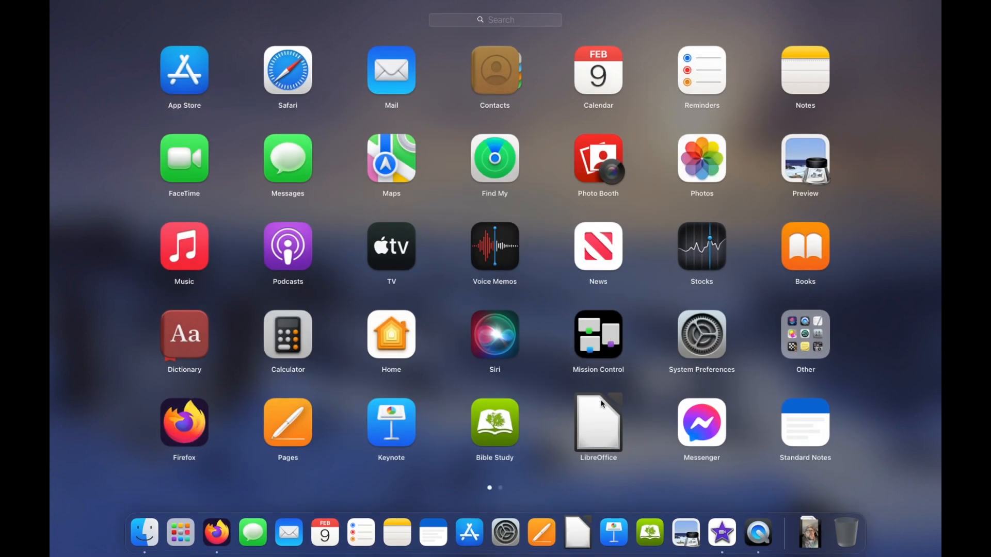
scroll(598, 387, right, 5)
scroll(599, 387, left, 5)
click(622, 425)
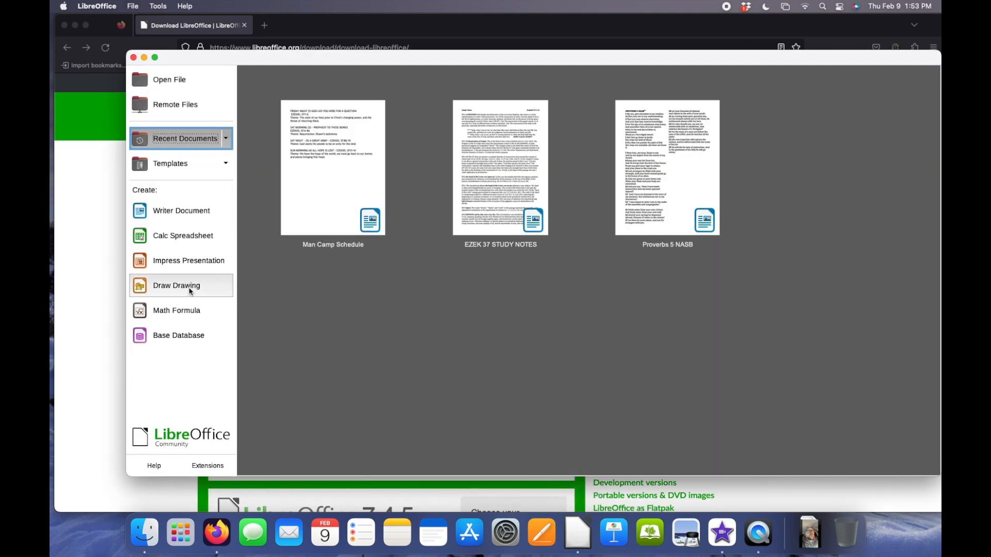
click(190, 290)
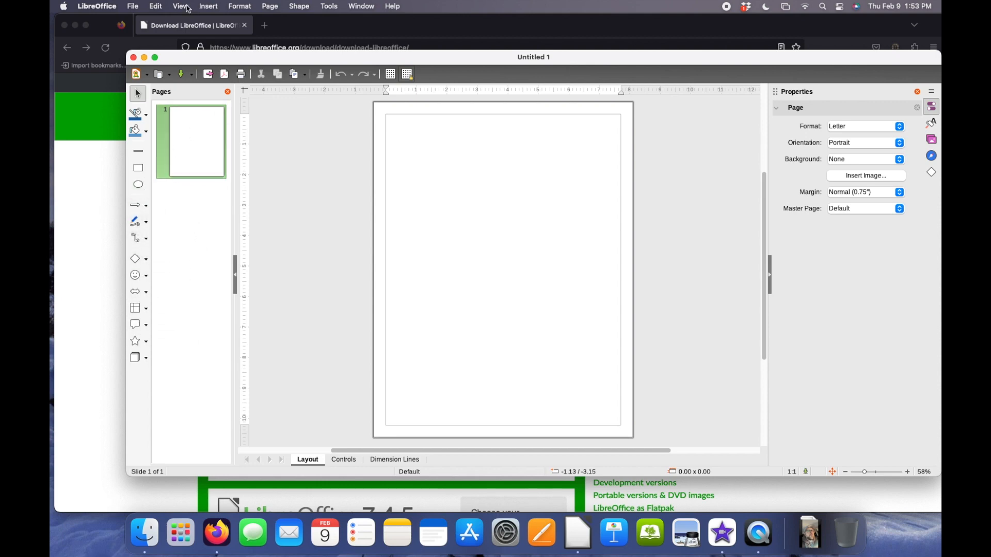
- Reposition and enlarge the drawing window so it nearly fills the screen
mouse_move(256, 54)
mouse_down()
mouse_move(194, 33)
mouse_move(186, 17)
mouse_up()
mouse_move(870, 439)
mouse_down()
mouse_move(907, 472)
mouse_move(923, 506)
mouse_up()
drag(858, 501, 850, 500)
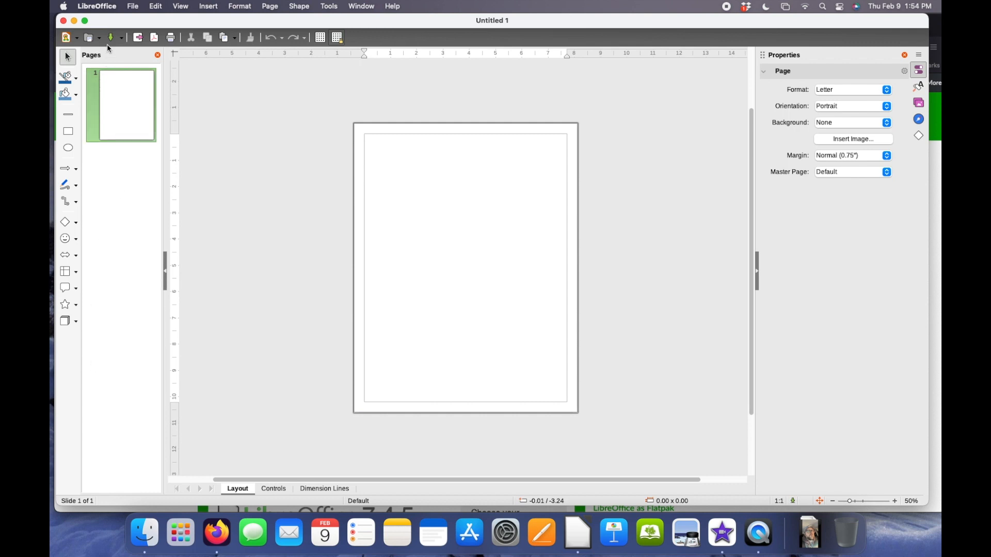
- Insert a text box about 4.62 by 6.75 inches on the page and enter "Type something" in it
click(207, 7)
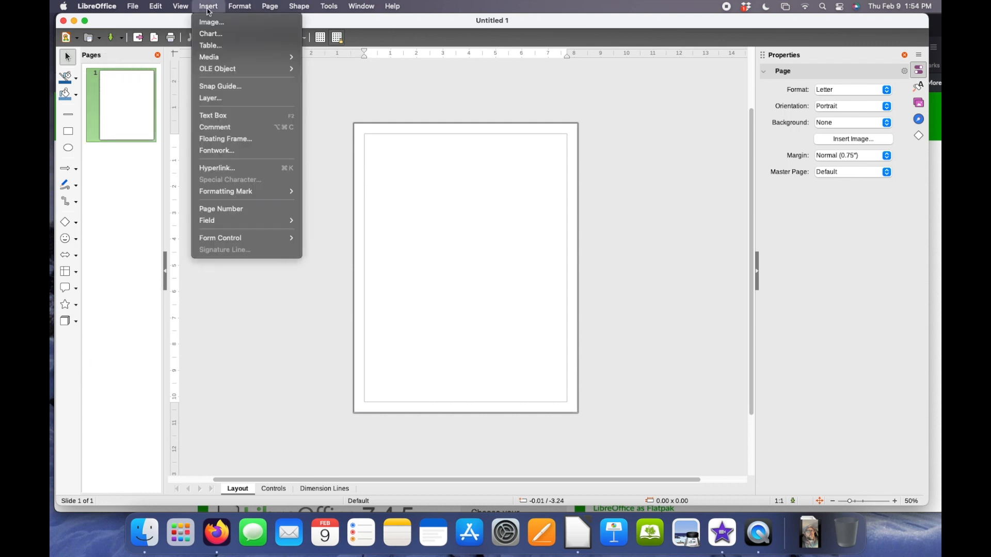
click(248, 115)
drag(391, 182, 476, 361)
drag(384, 166, 505, 345)
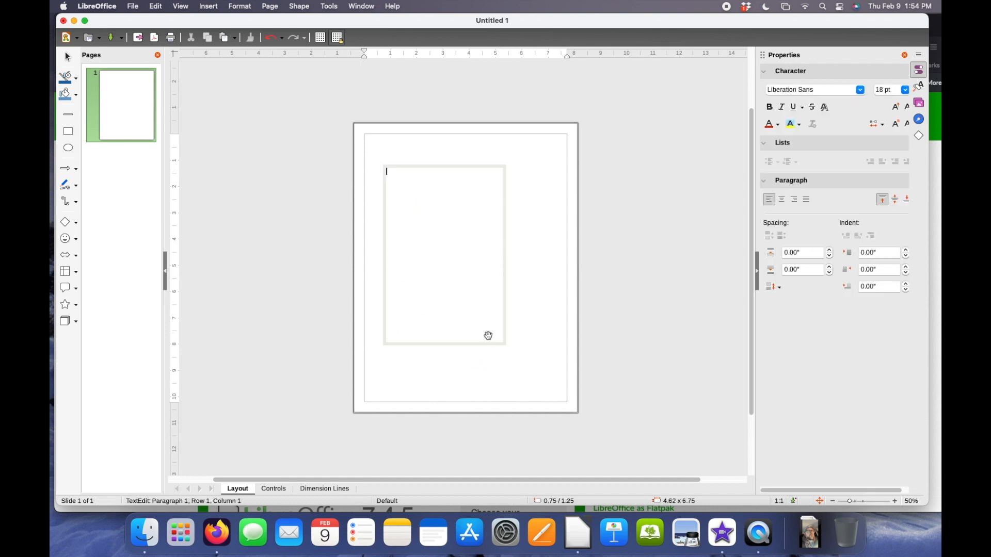
text(Type something)
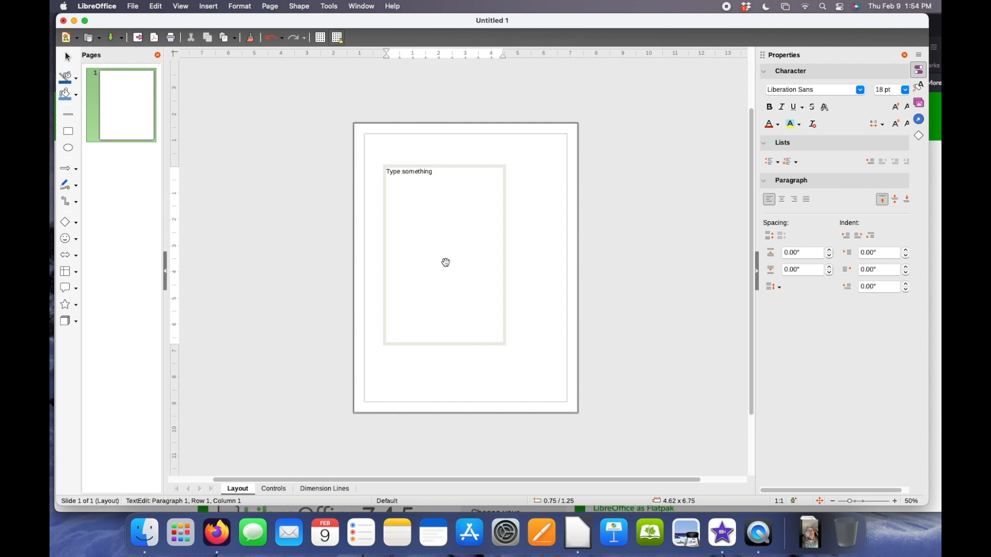
- Set the font of all the text in the text box to Minion Pro
key(super+a)
click(861, 91)
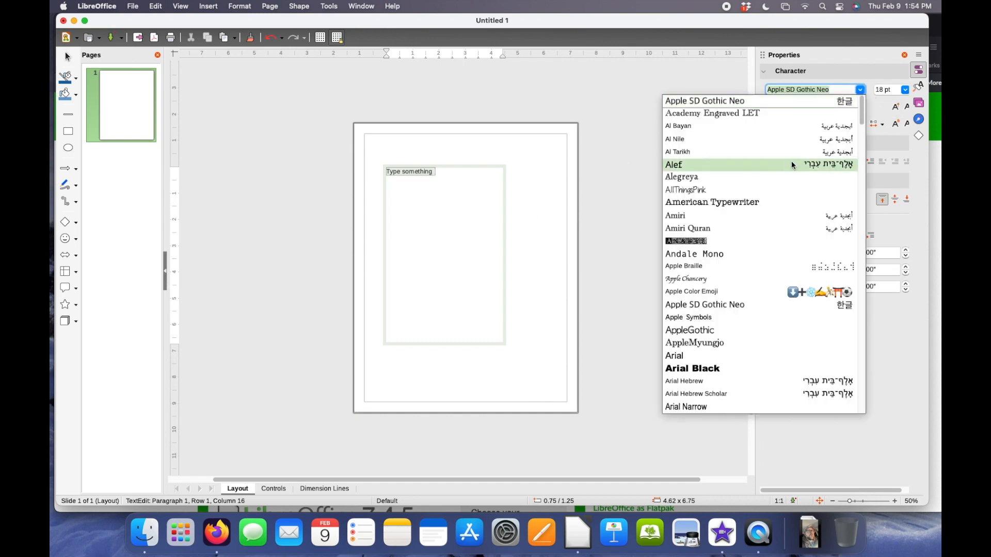
text(Minion Pro)
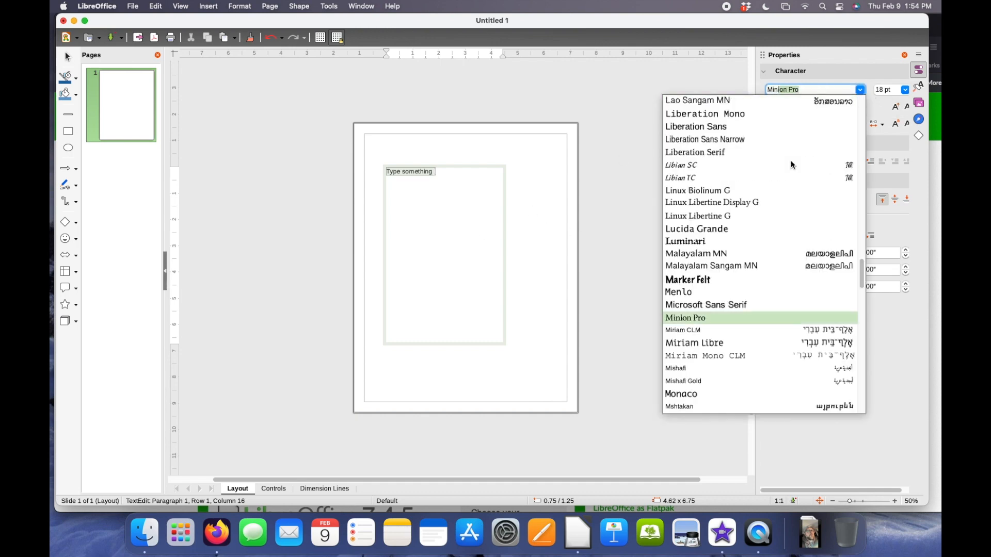
key(Return)
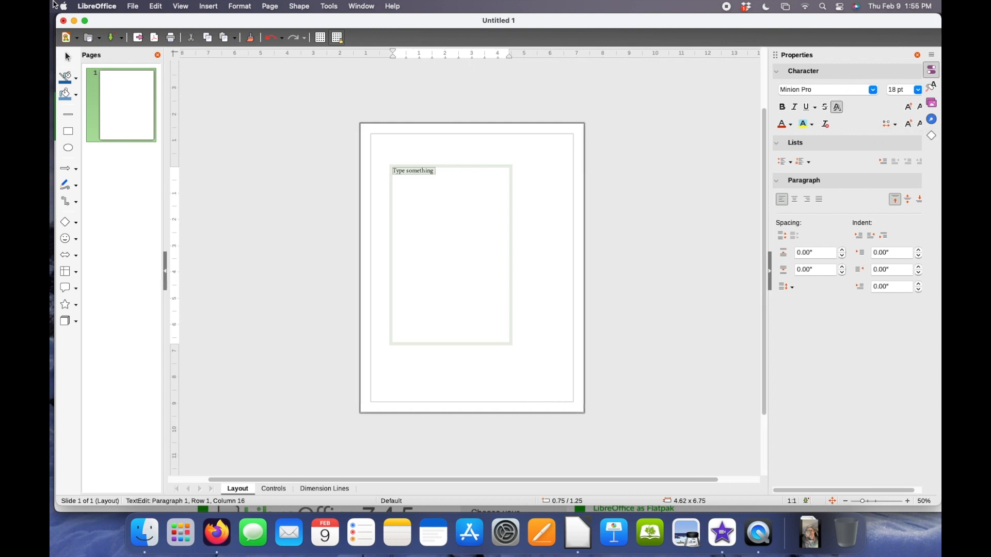
- Change the selected text's typeface to Cond in the character formatting
click(237, 6)
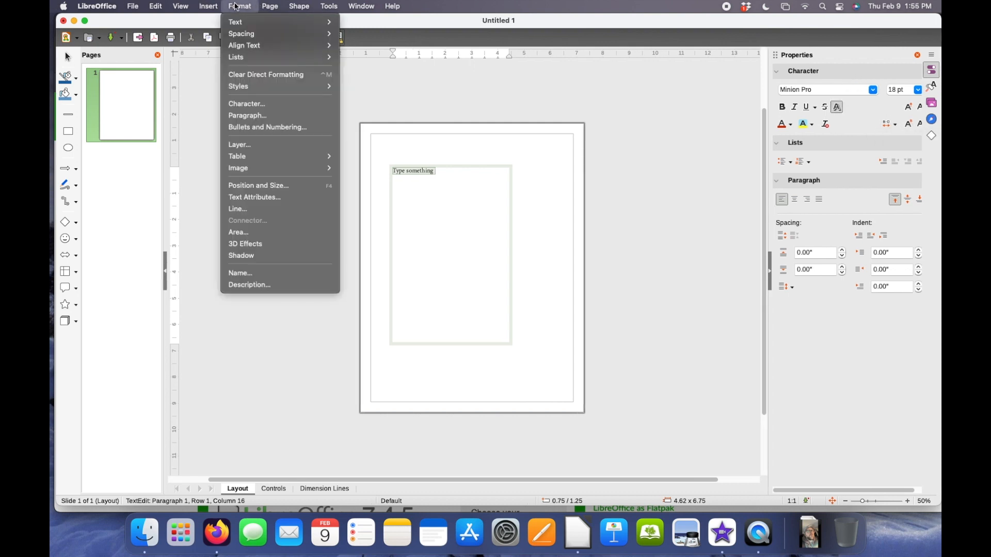
mouse_move(258, 87)
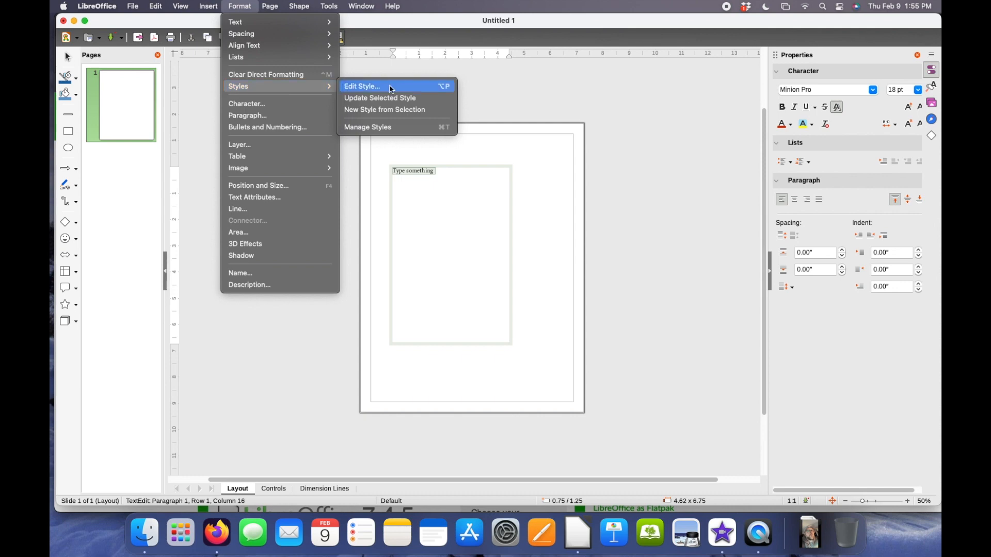
click(249, 105)
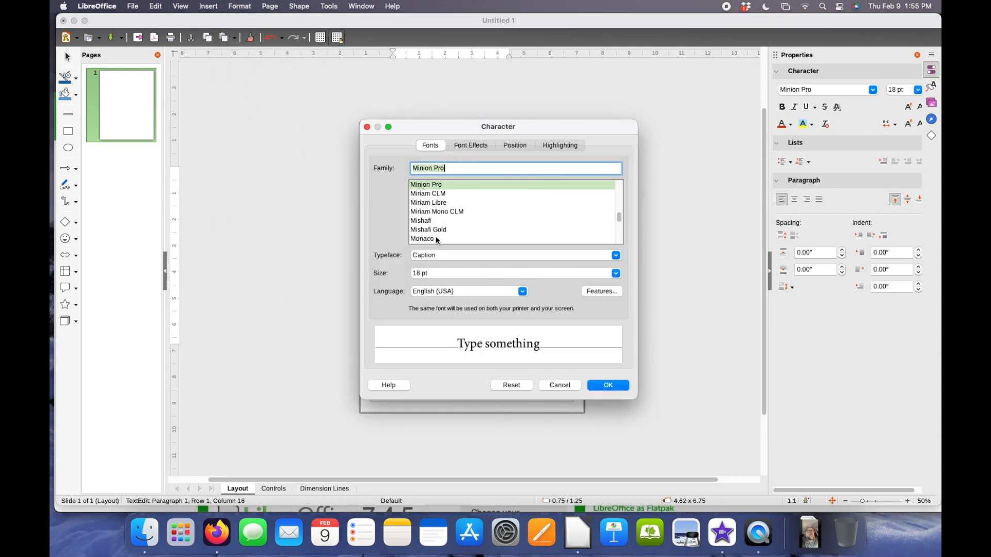
click(436, 256)
click(616, 255)
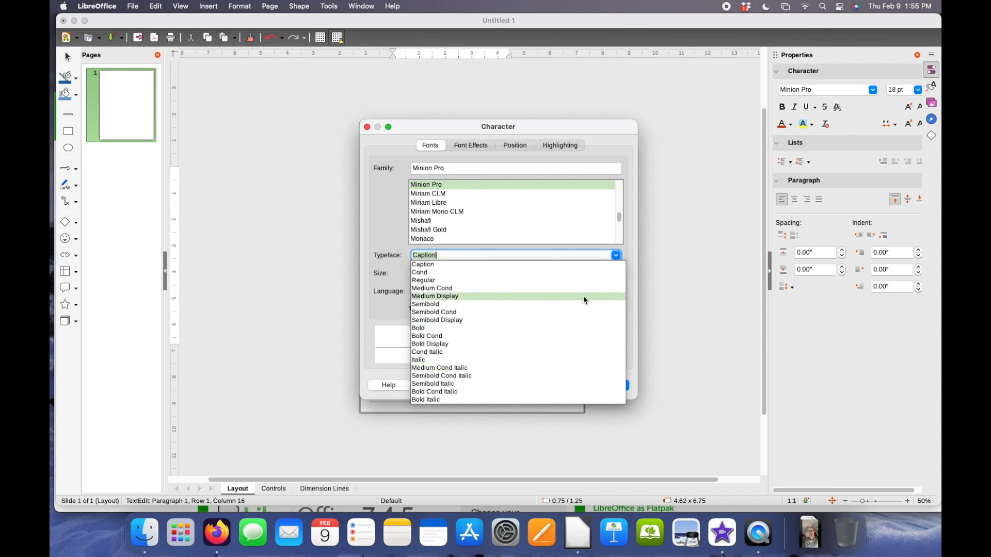
click(565, 272)
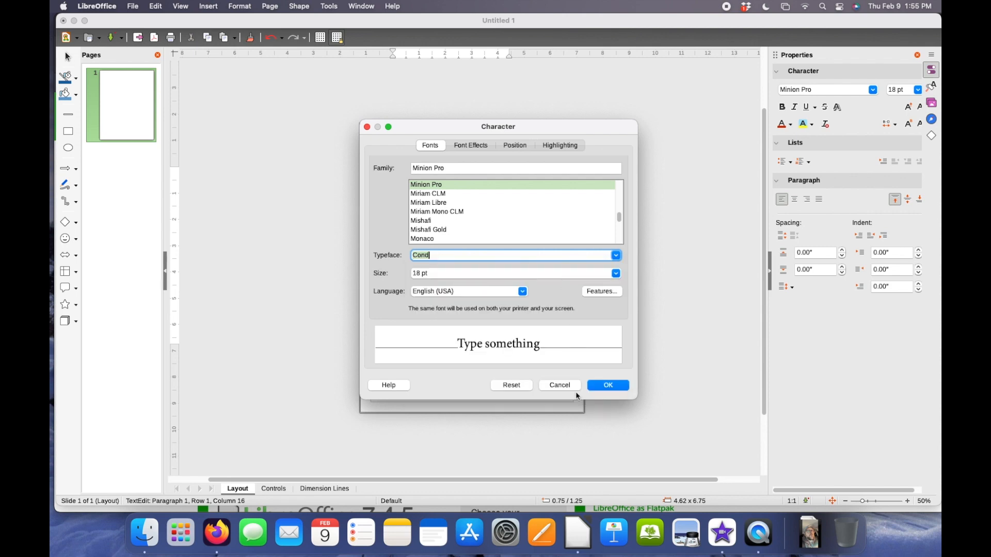
click(607, 386)
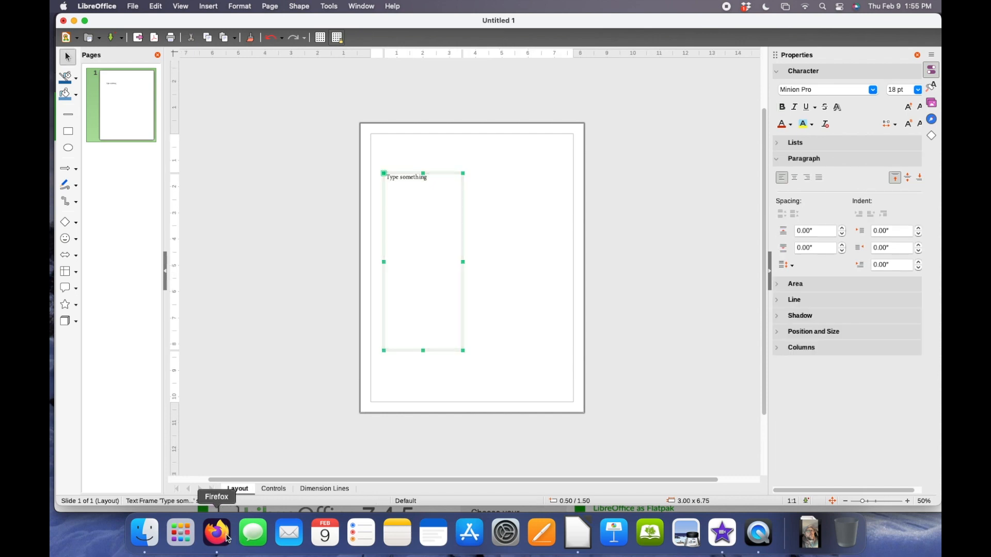
- Switch to Firefox, go to biblehub.com and open the bookmarked BSB Bible text
click(216, 533)
click(346, 48)
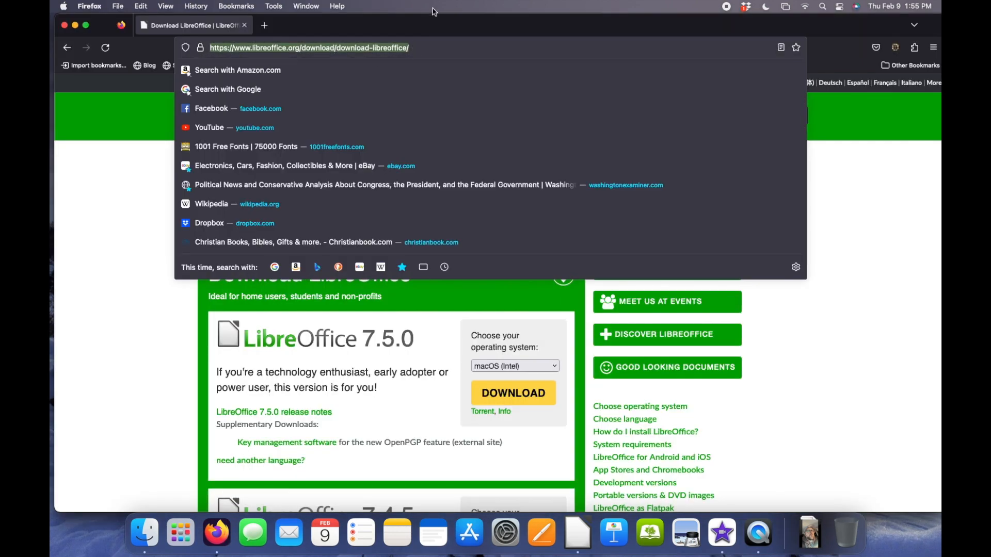
text(biblehub.com/)
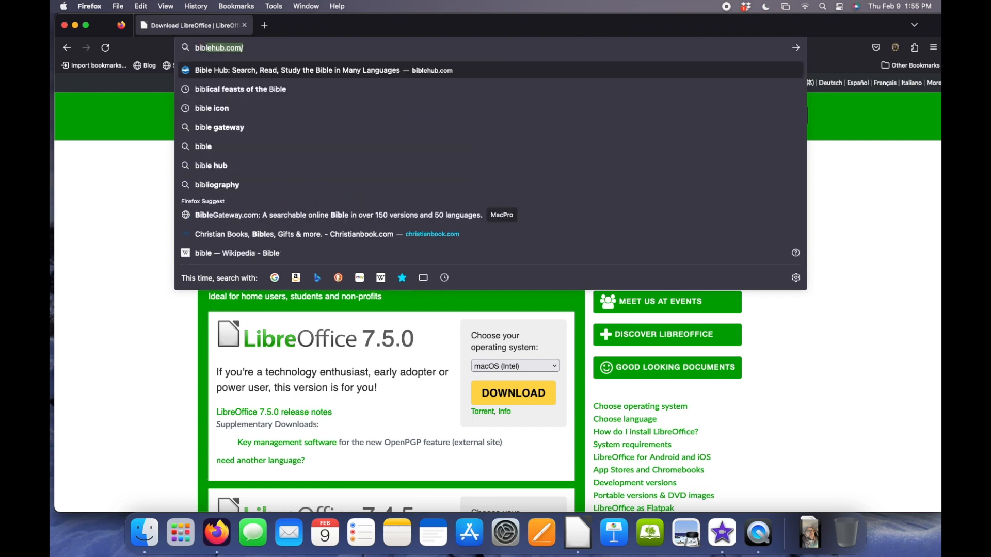
key(Return)
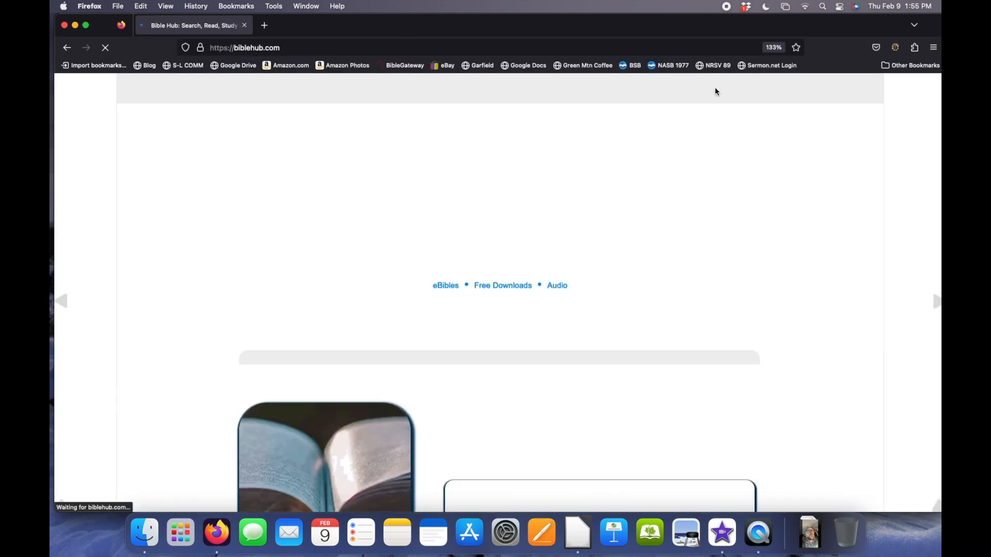
click(630, 66)
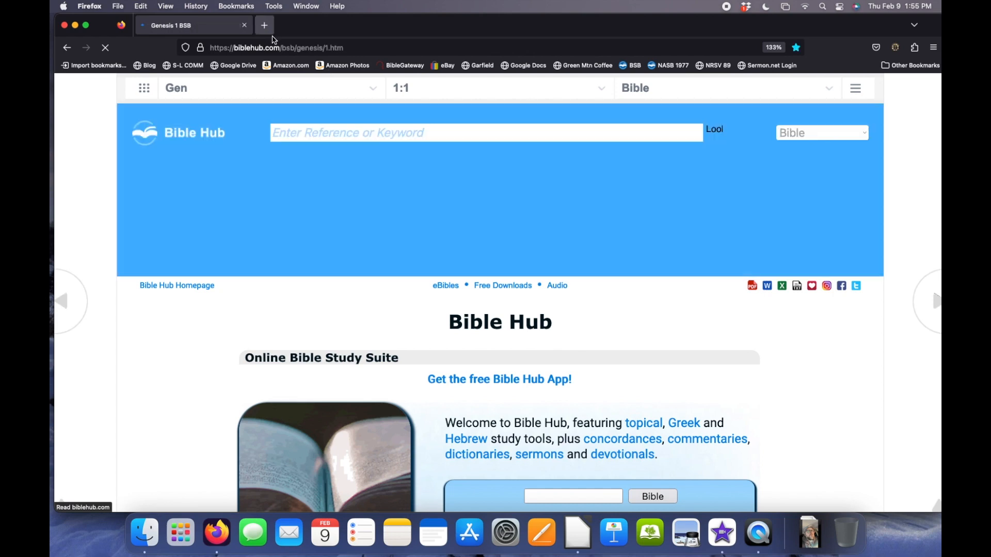
- Go to Mark chapter 6 by editing the page address to bsb/mark/6.htm
double_click(297, 48)
text(mark/)
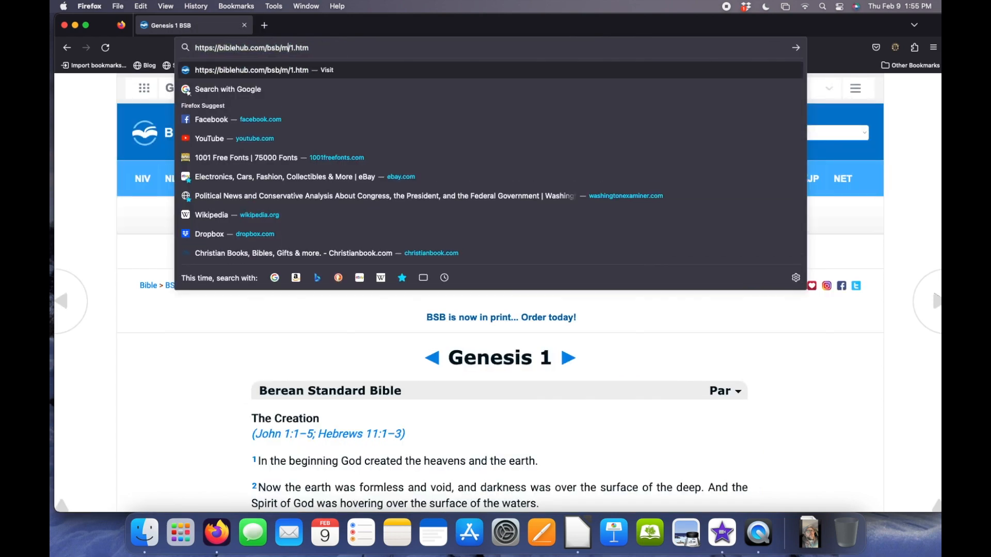
text(6)
key(Return)
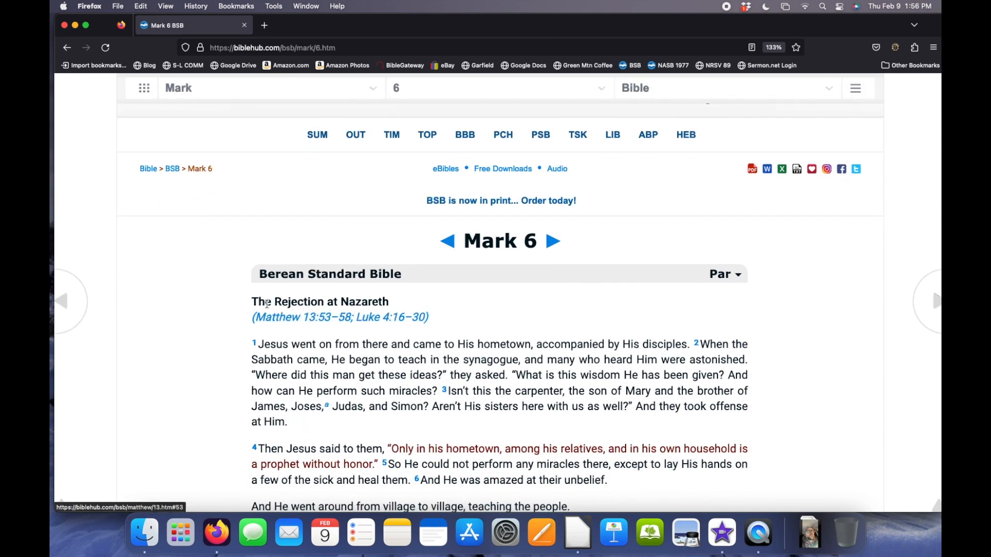
- Copy the whole text of Mark 6, from the heading "The Rejection at Nazareth" through verse 56
mouse_move(251, 303)
mouse_down()
mouse_move(304, 317)
mouse_move(357, 408)
mouse_move(465, 356)
mouse_move(557, 256)
mouse_up()
scroll(388, 391, down, 10)
scroll(413, 382, down, 16)
scroll(421, 378, down, 18)
scroll(465, 356, down, 4)
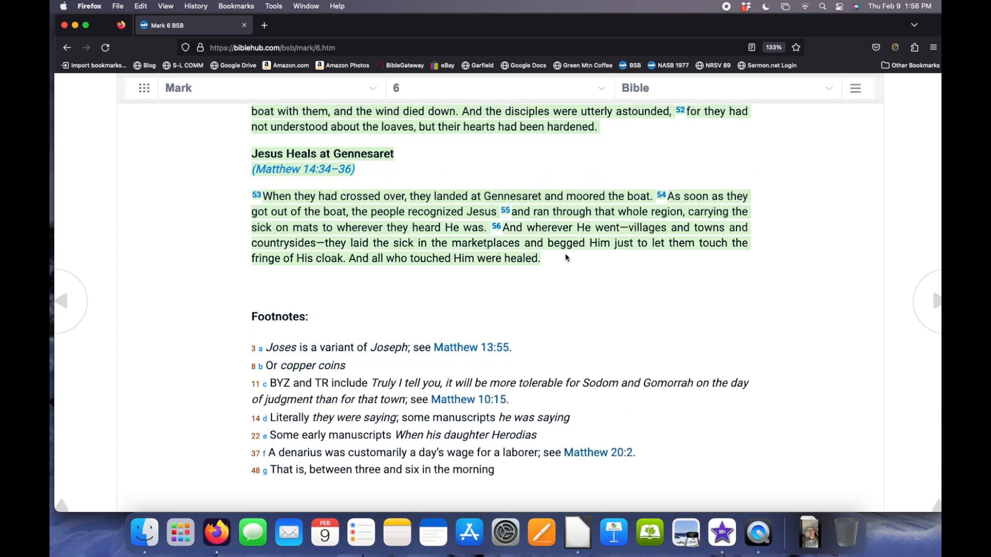
key(super+c)
- Return to the Draw document and replace the text box's contents with the copied Mark 6 text
key(ctrl+Up)
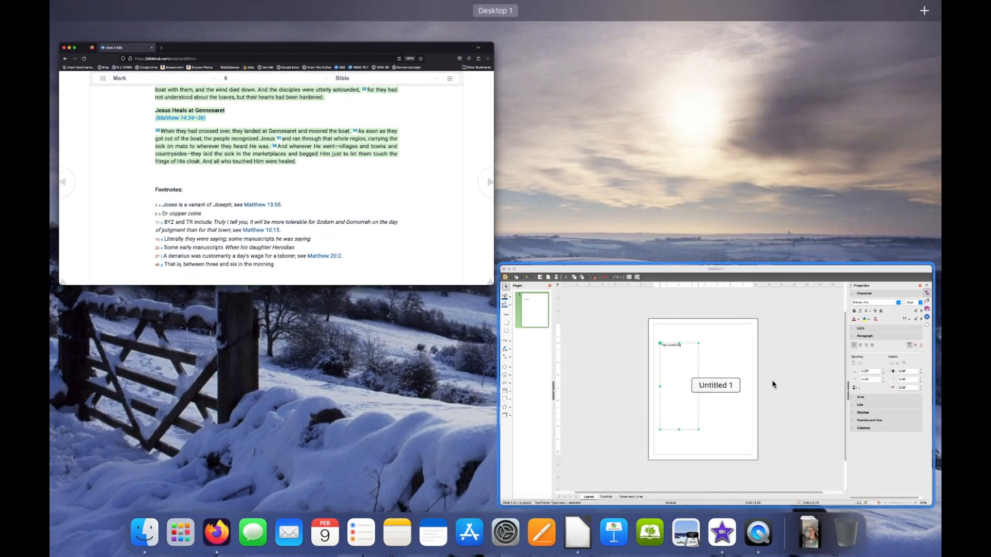
click(772, 381)
click(441, 212)
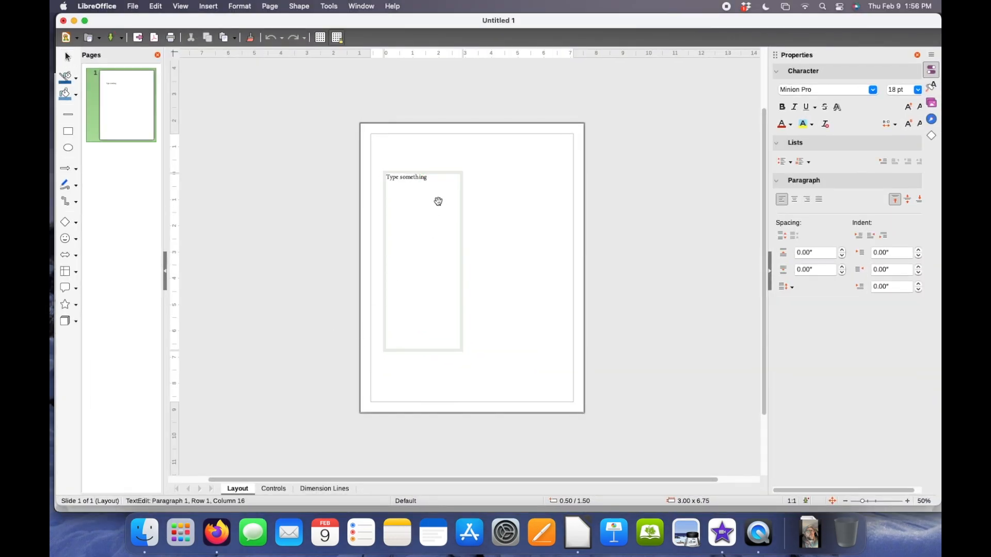
key(super+a)
key(super+v)
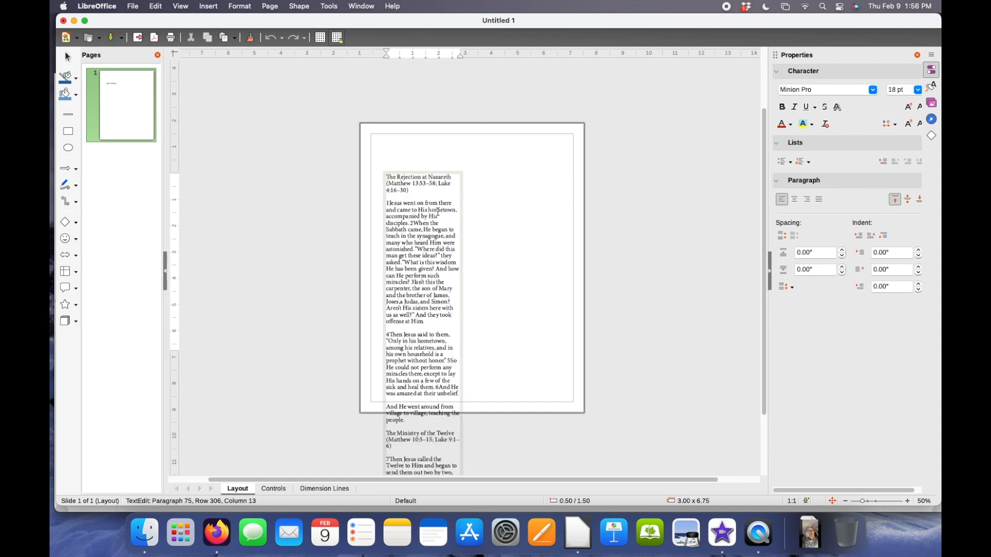
click(510, 283)
click(436, 263)
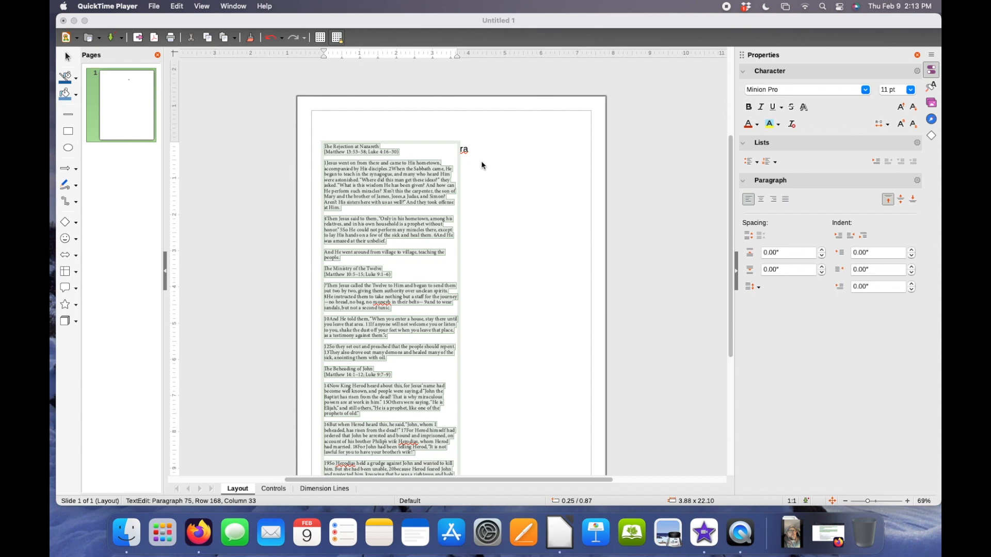
- Move the "ra" text box about 0.5 inch to the right and select the Mark 6 text frame
click(468, 154)
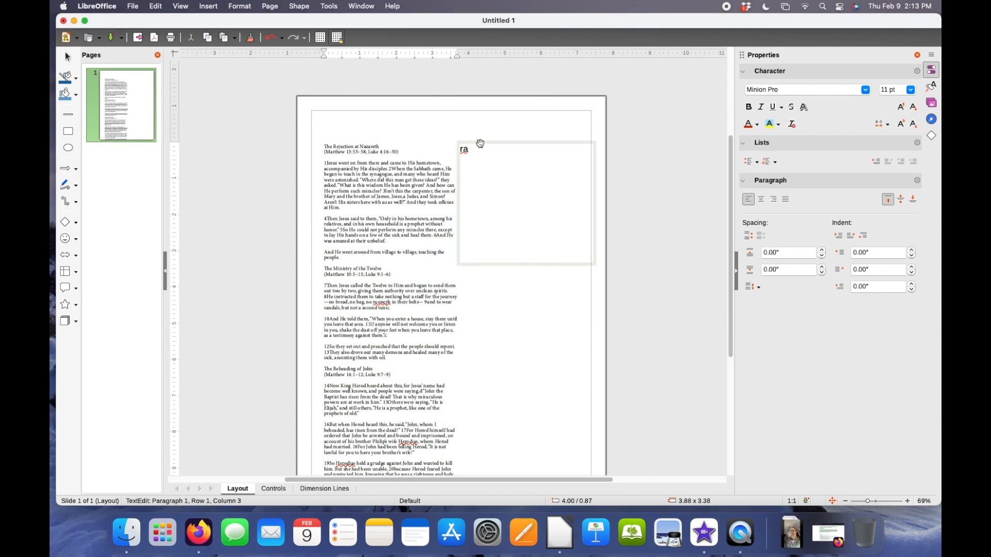
click(480, 143)
drag(480, 143, 496, 143)
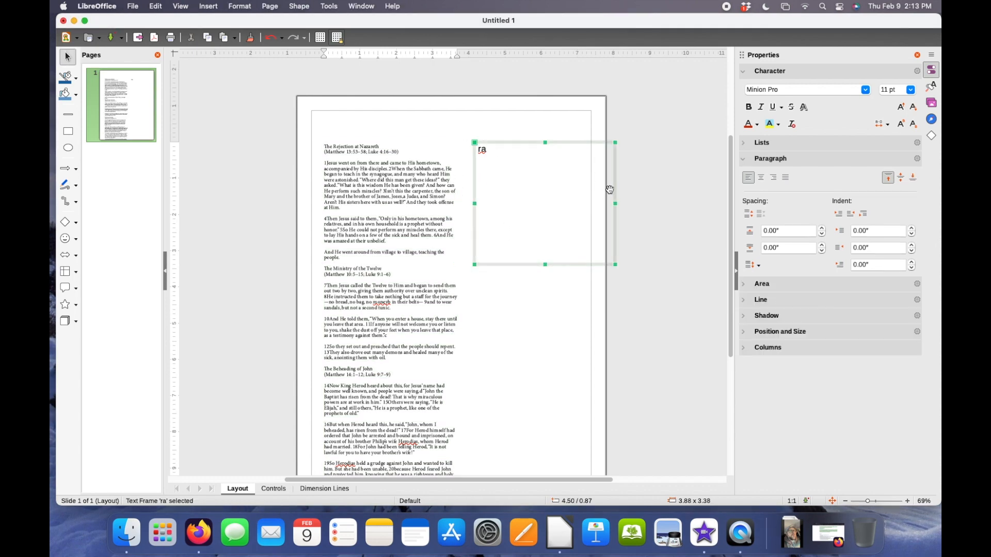
click(409, 161)
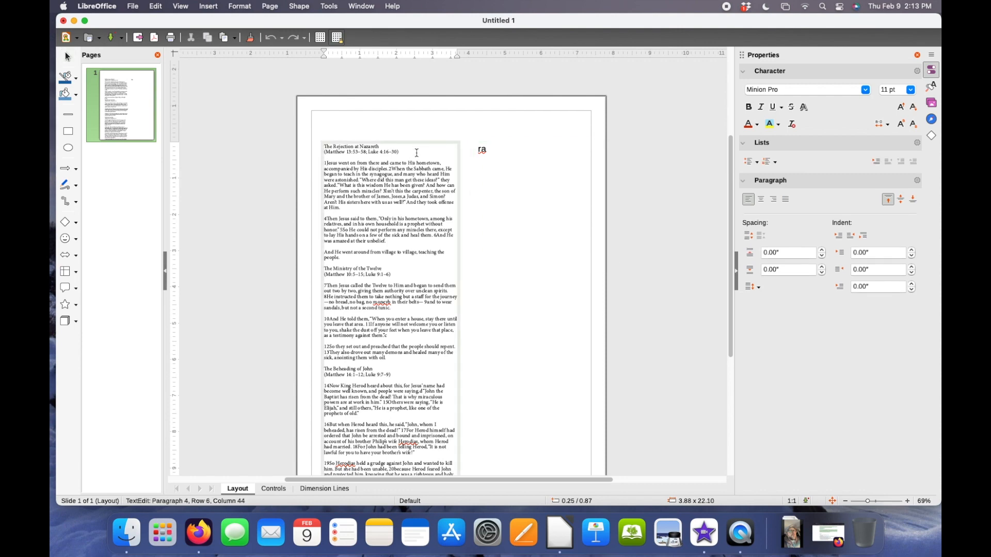
click(464, 326)
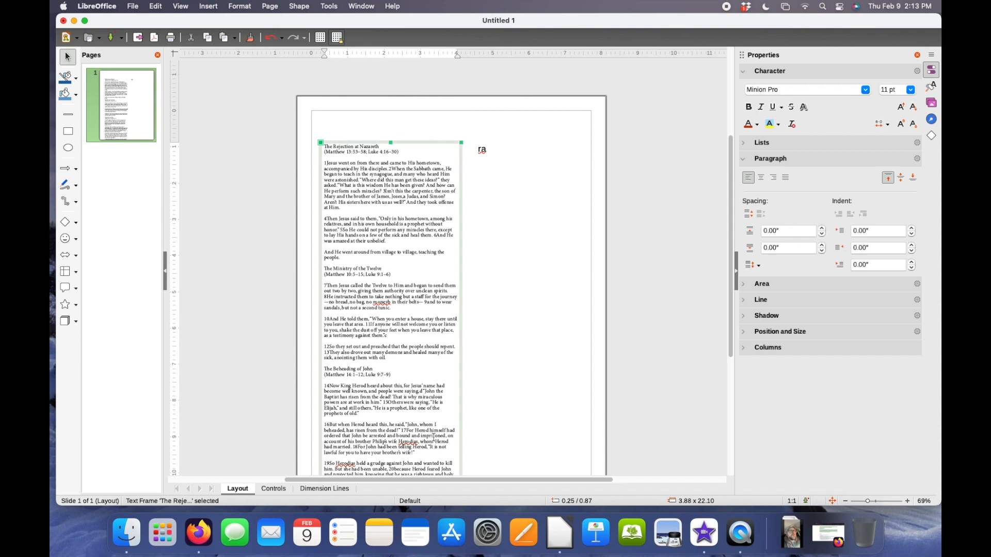
- Move the Mark 6 text frame upward past the page's upper edge, to a vertical position of about -5.99 inches
scroll(591, 177, up, 3)
scroll(587, 164, down, 7)
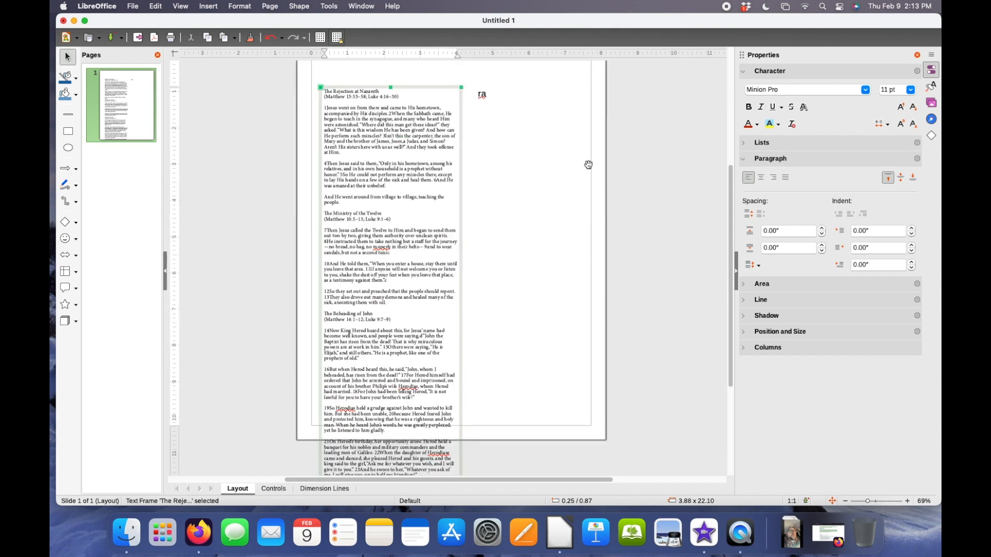
scroll(589, 163, up, 7)
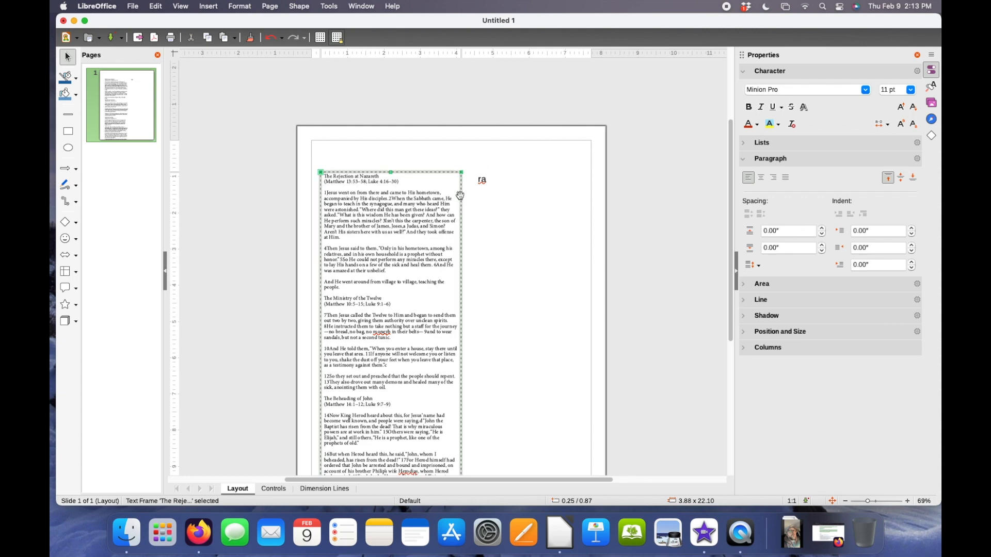
key(Up)
key(Up)
key(Up)
key(Up)
key(Up)
key(Up)
key(Up)
key(Up)
key(Up)
key(Up)
key(Up)
key(Up)
key(Up)
key(Up)
key(Up)
key(Up)
key(Up)
key(Up)
key(Up)
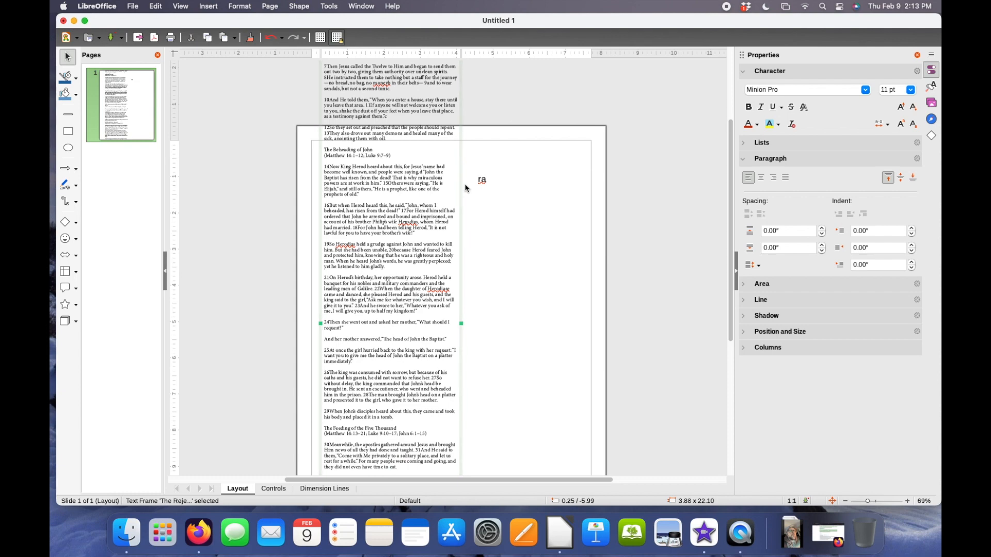
key(super+z)
key(super+shift+z)
- Cut the text from verse 24, "Then she went out and asked her mother," through the end out of the Mark 6 frame
click(411, 205)
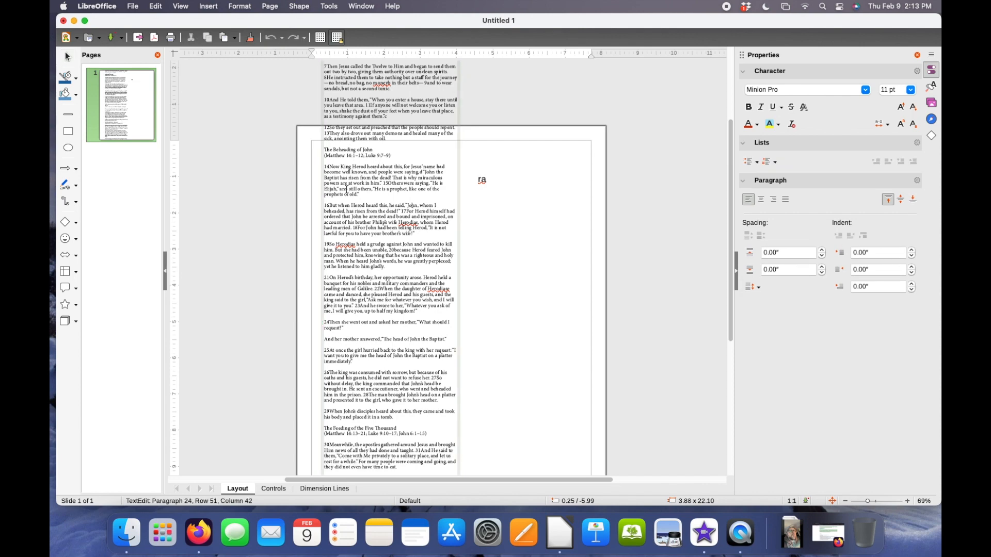
click(331, 123)
key(super+shift+Down)
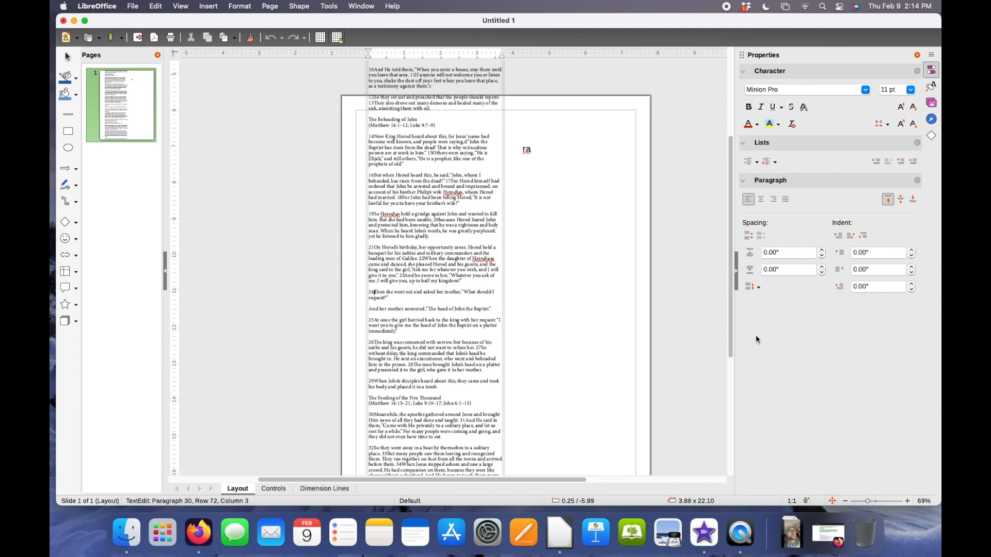
key(super+shift+Down)
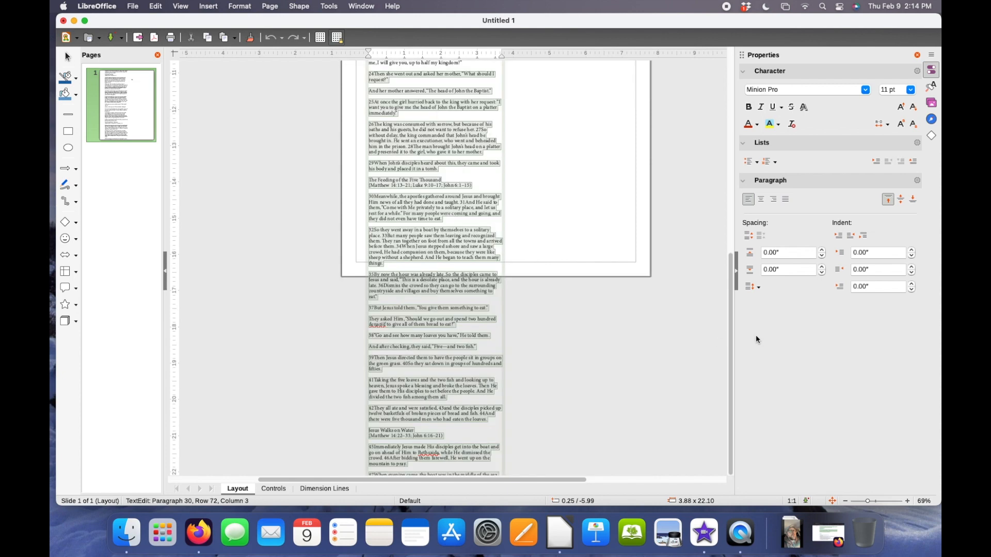
key(BackSpace)
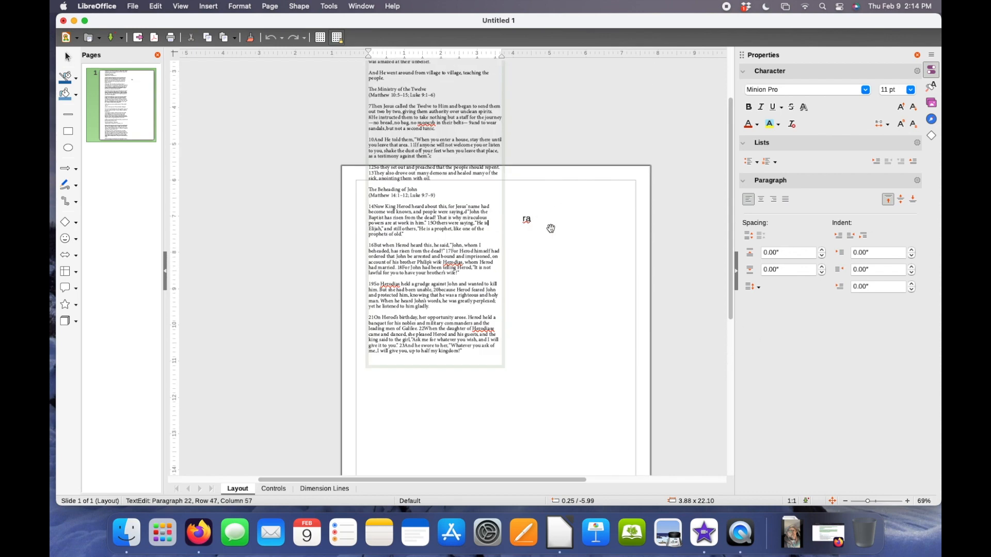
- Replace the "ra" text in the second text box with the cut text starting at verse 24
click(551, 227)
key(super+a)
key(super+v)
scroll(546, 218, down, 5)
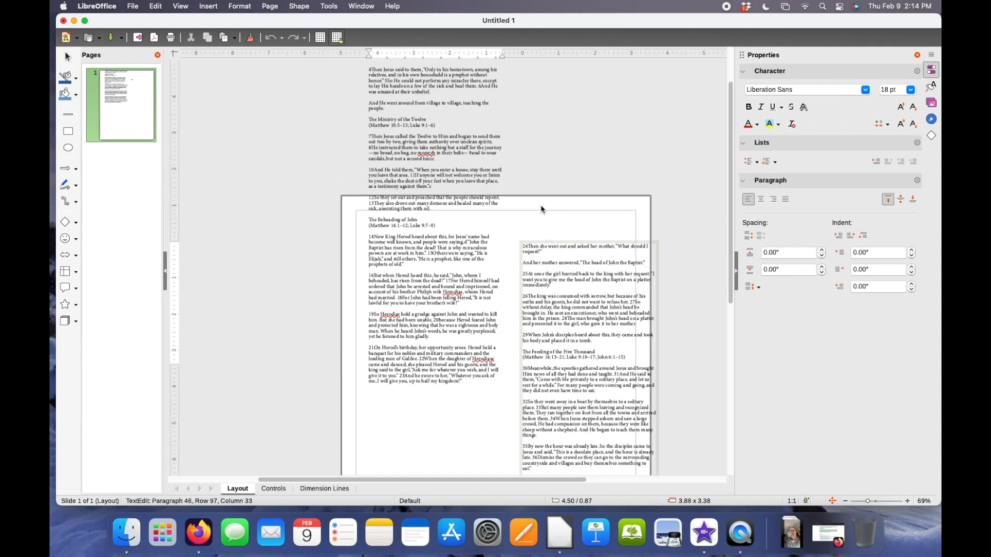
scroll(542, 205, up, 9)
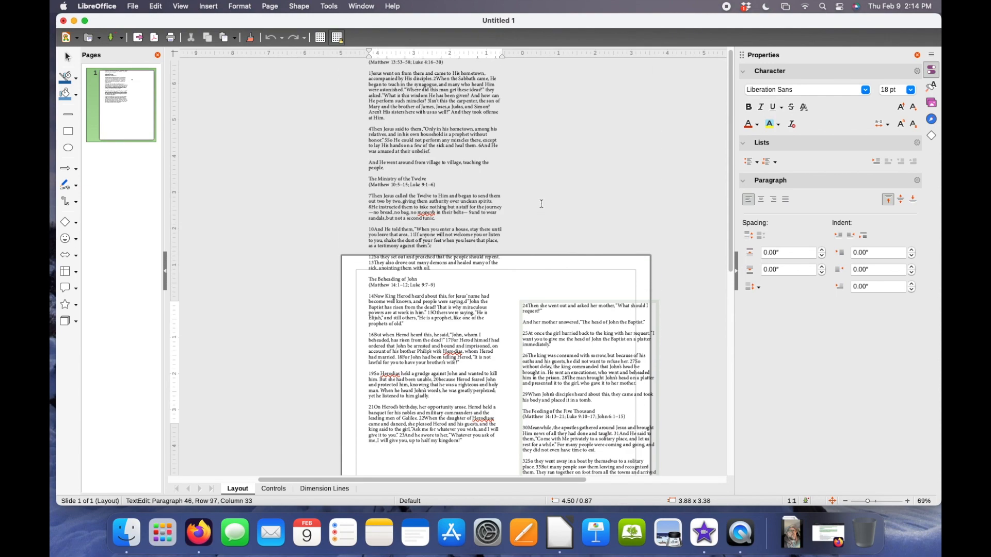
click(569, 167)
- Move the first column's frame back onto the page at about 0.25 / 0.37 inch and raise the verse 24 frame to about 0.38 inch
scroll(568, 168, down, 6)
click(467, 254)
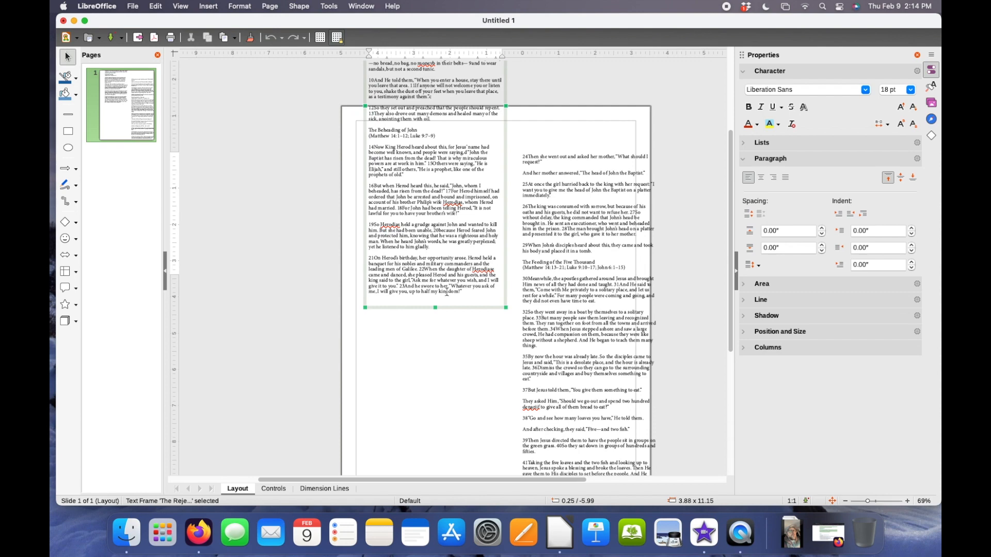
drag(460, 305, 470, 476)
scroll(463, 106, up, 1)
scroll(462, 106, down, 3)
scroll(462, 102, down, 2)
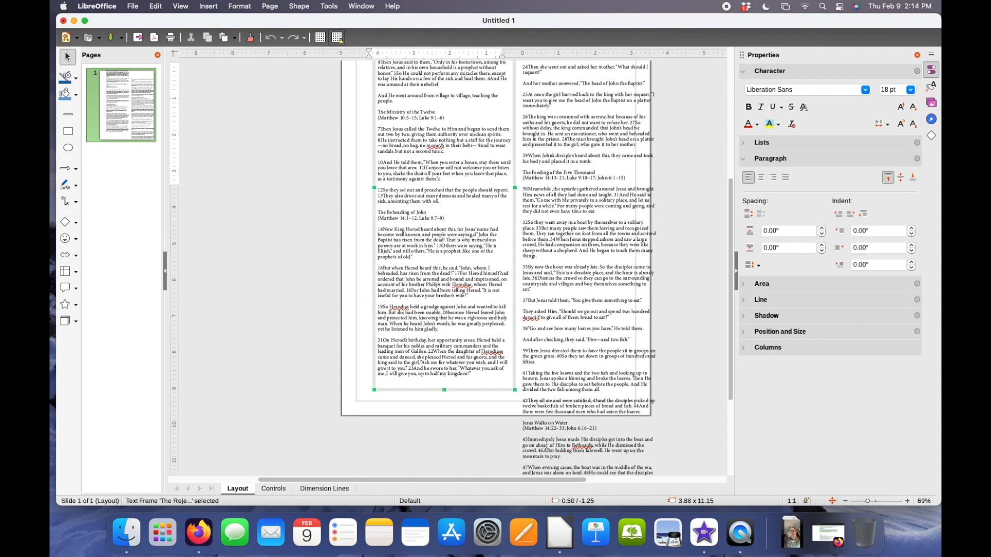
drag(463, 391, 454, 420)
scroll(519, 221, up, 3)
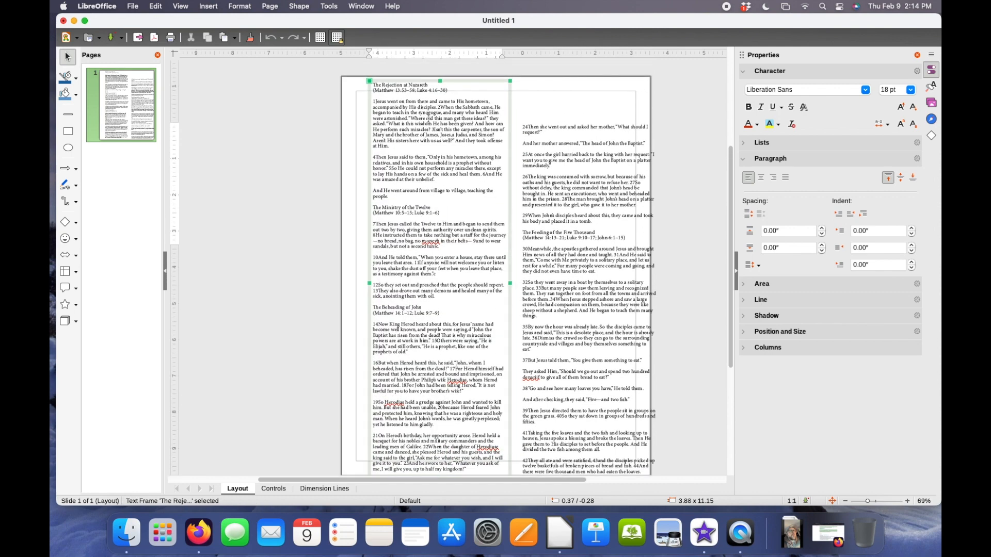
drag(458, 81, 454, 105)
click(564, 129)
drag(564, 129, 568, 107)
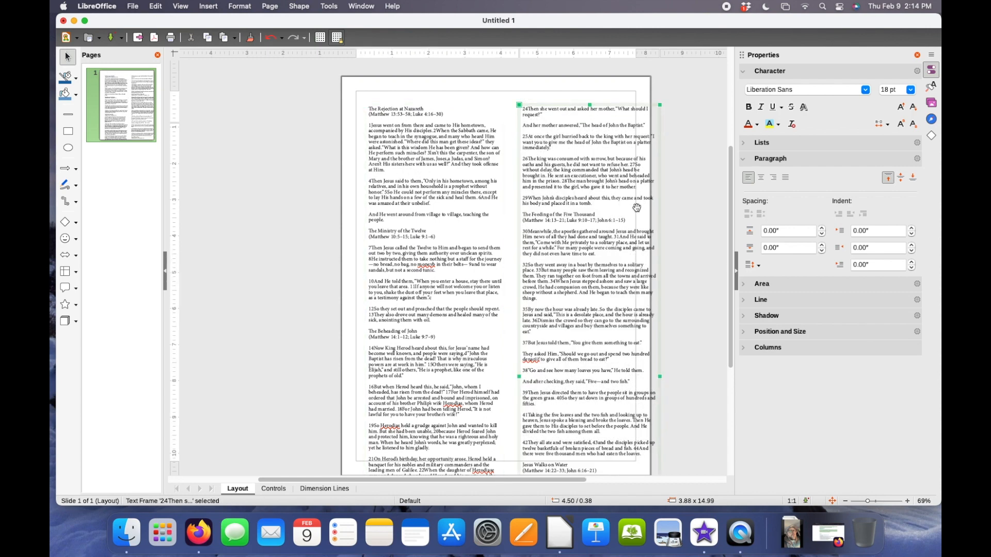
- Shift the first column's text frame to about 0.19 inch horizontally and set its width to 3.1 inches
click(491, 296)
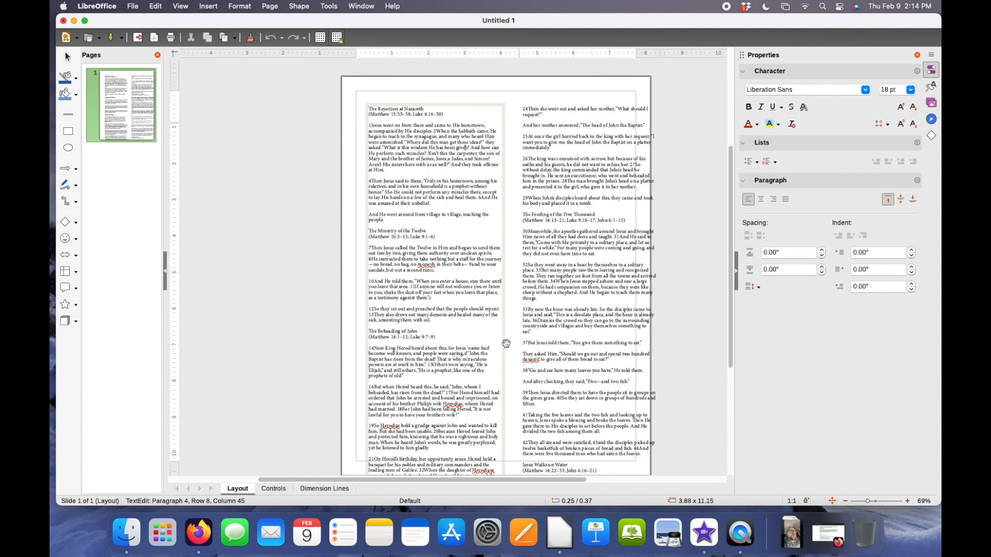
drag(366, 323, 363, 323)
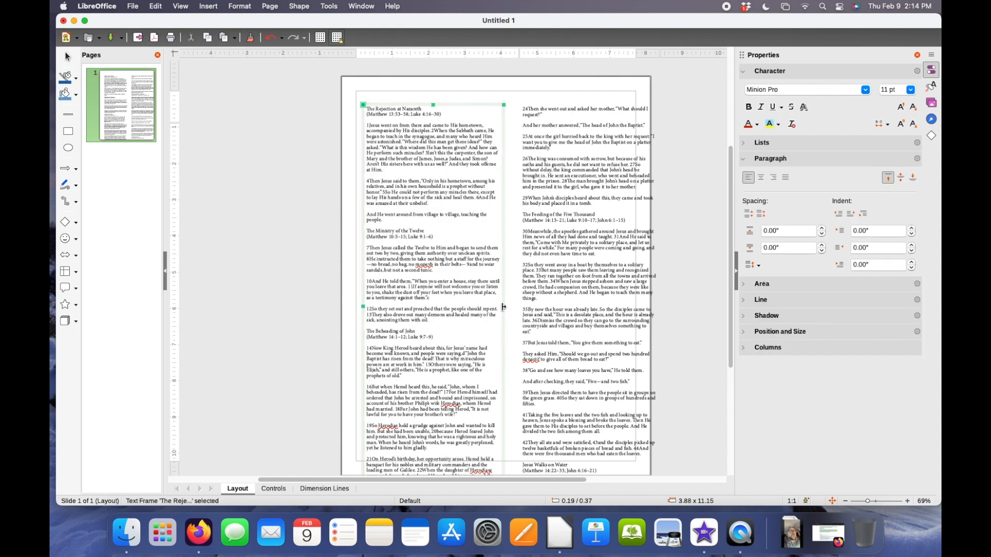
drag(504, 307, 478, 304)
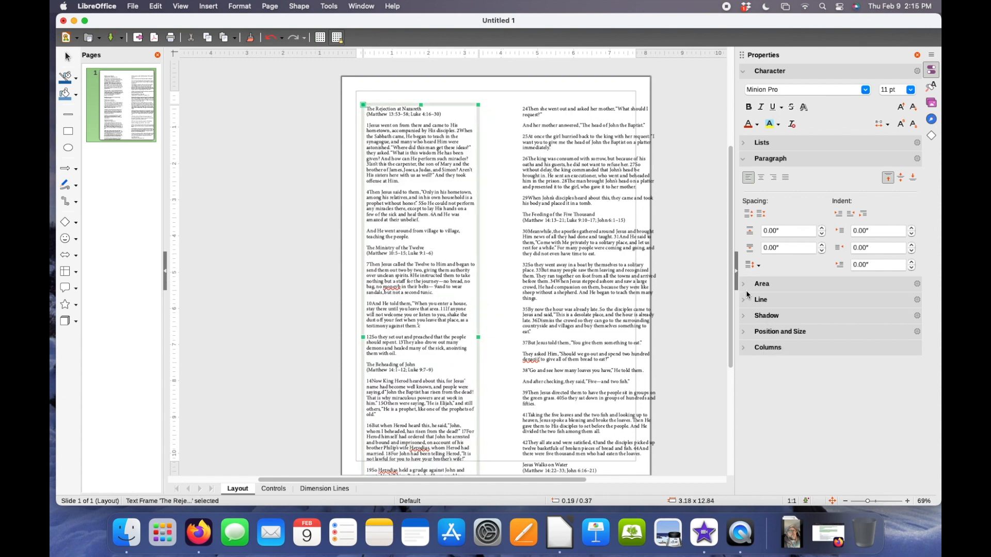
click(747, 331)
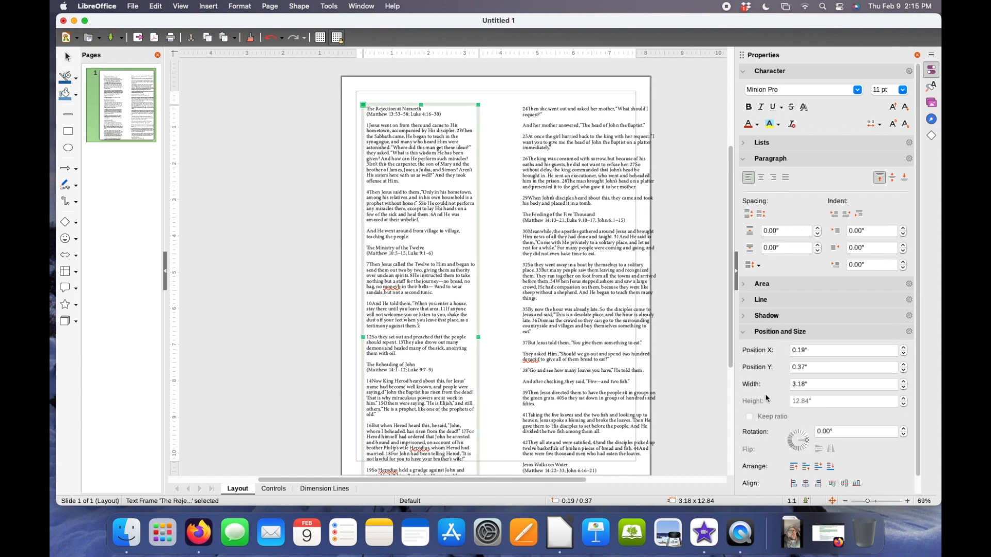
click(852, 385)
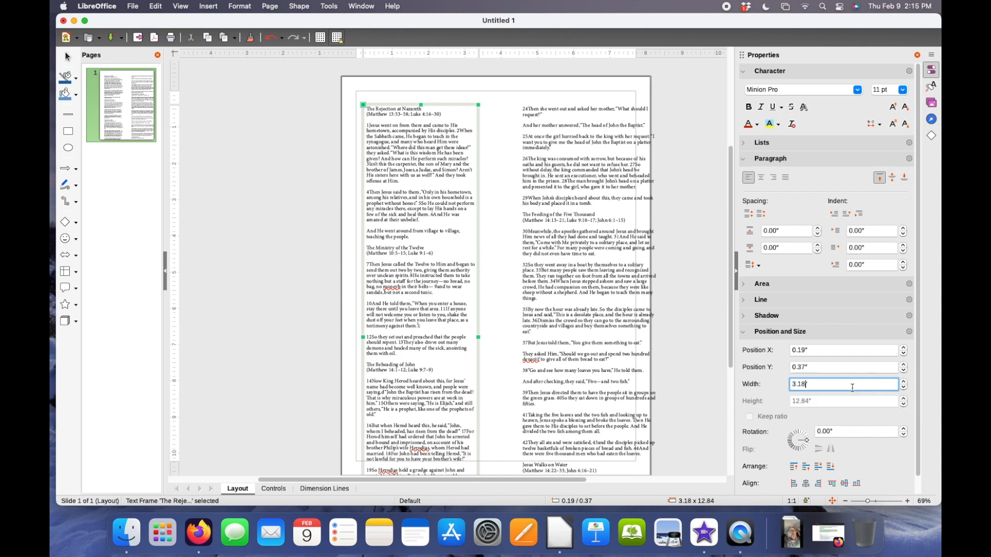
key(BackSpace)
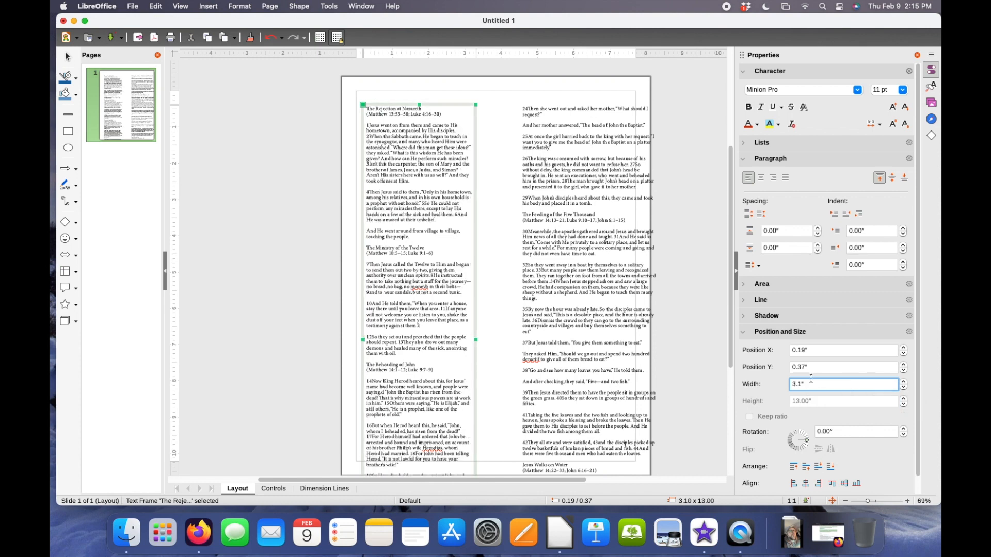
- Set the width of the second column's text frame, starting at verse 24, to 3.1 inches
click(554, 117)
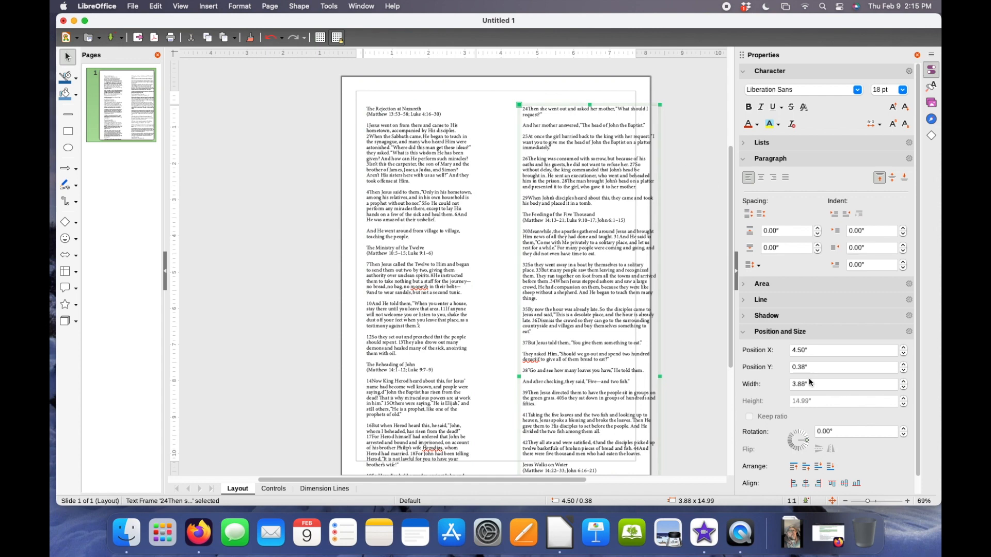
click(823, 383)
key(Left)
key(BackSpace)
key(BackSpace)
text(1)
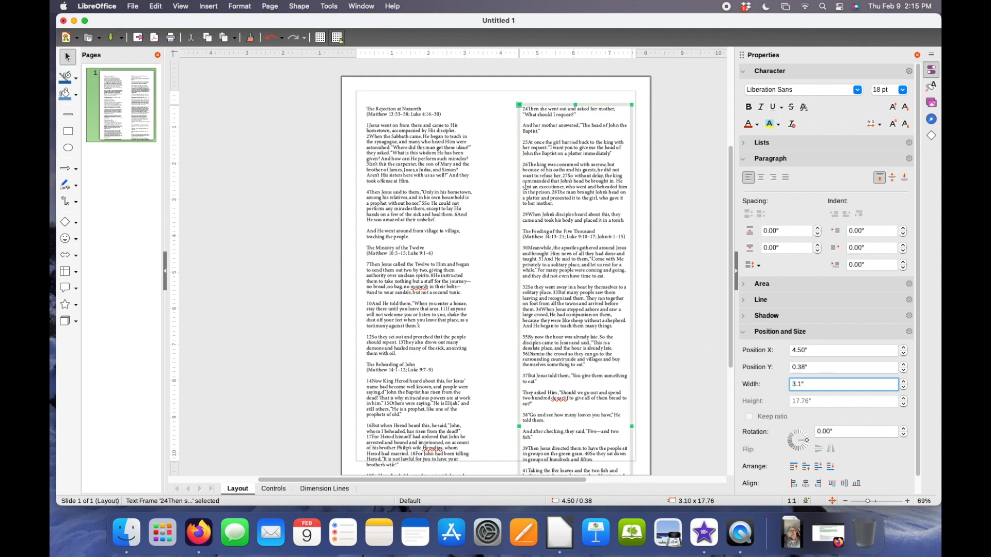
key(Return)
- Cut the overflowing text from verse 18, "For John had been telling Herod," to the end out of the first column
click(423, 192)
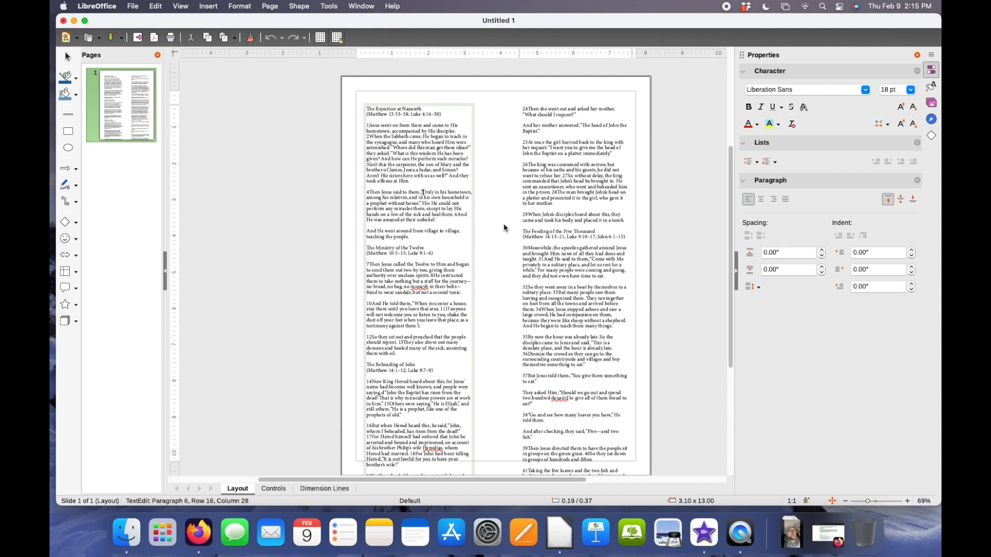
scroll(459, 248, down, 5)
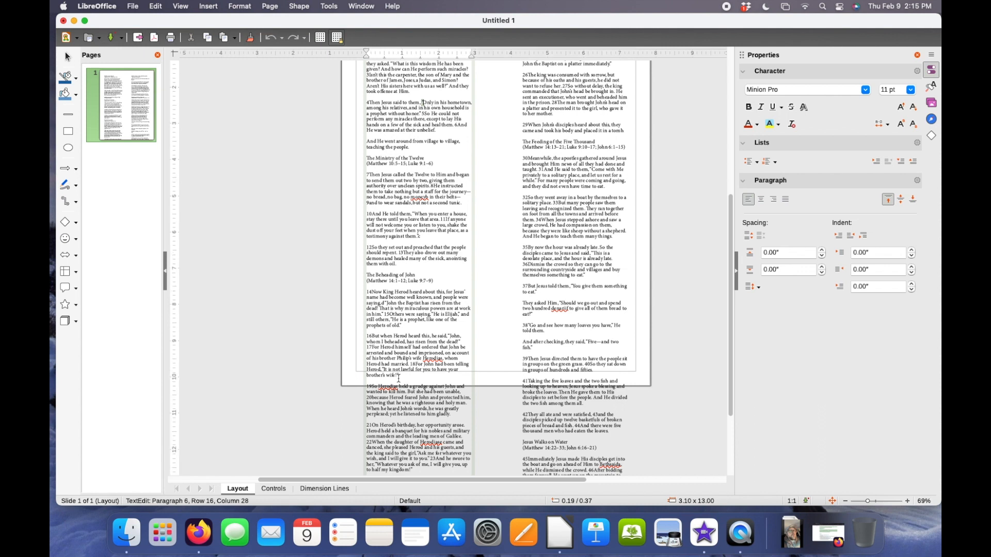
click(411, 364)
key(ctrl+shift+End)
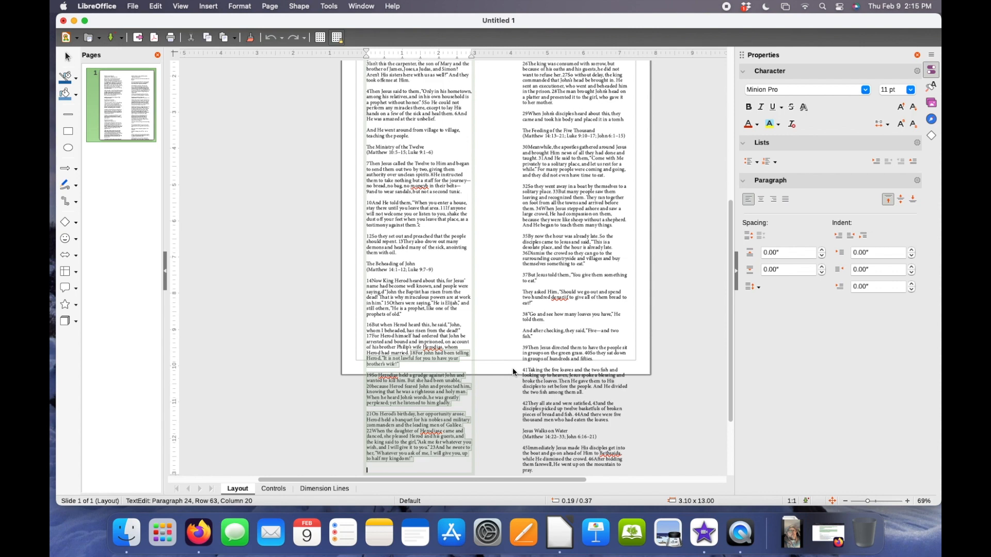
key(Delete)
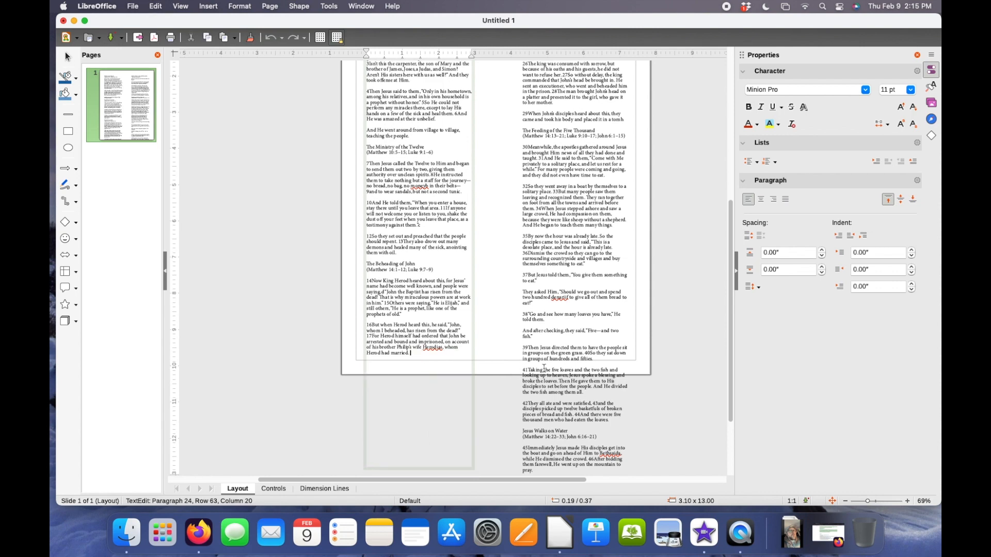
- Paste the cut text starting at verse 18 before verse 24 at the beginning of the second column
scroll(512, 331, up, 5)
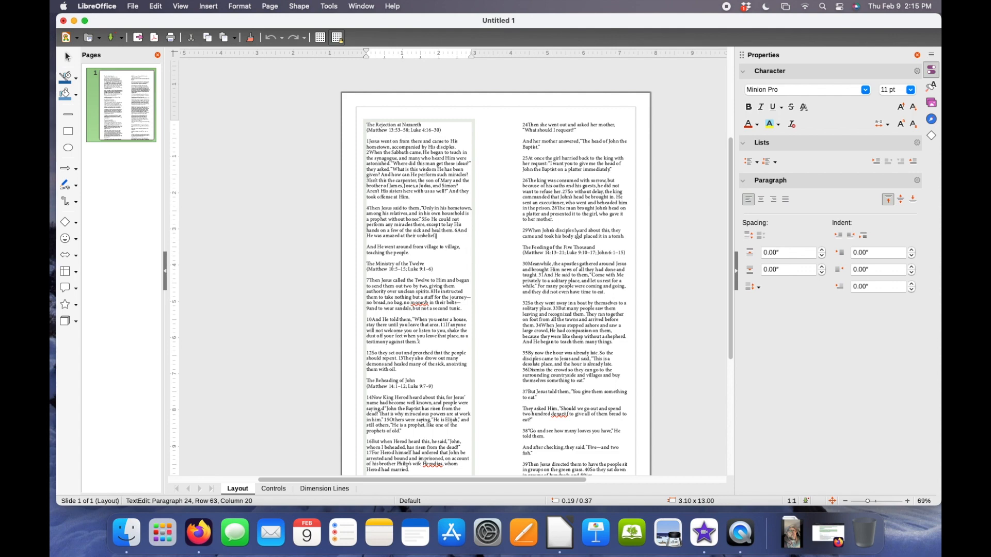
click(568, 155)
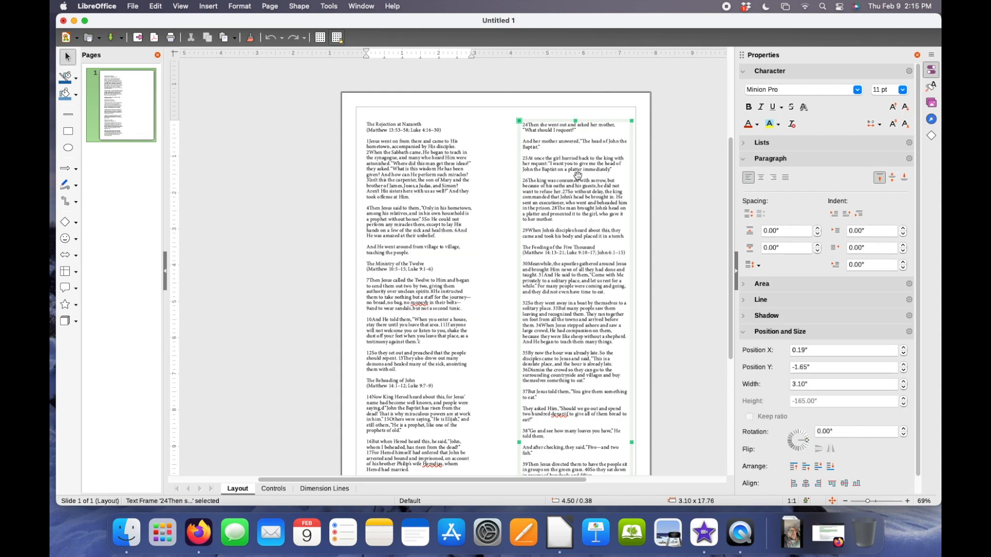
click(578, 171)
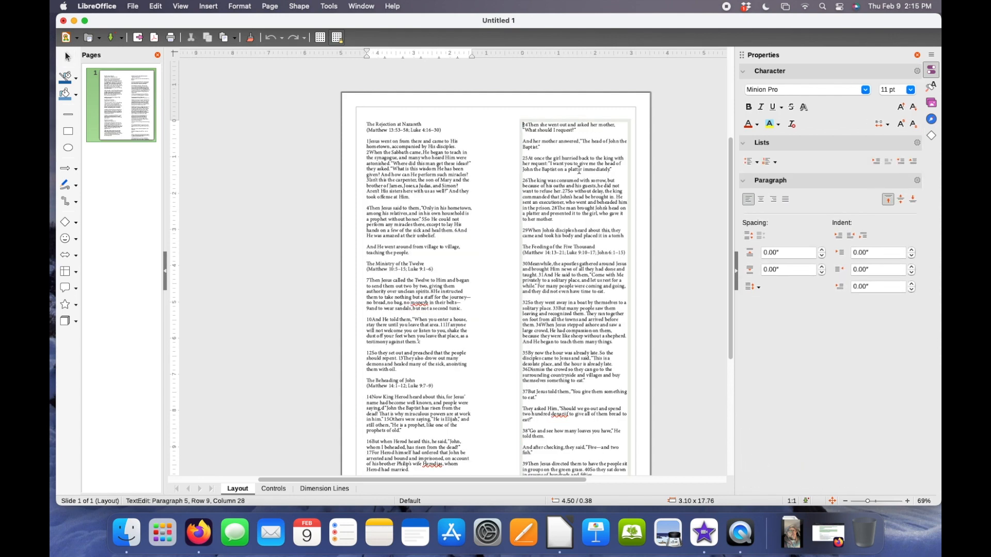
key(super+v)
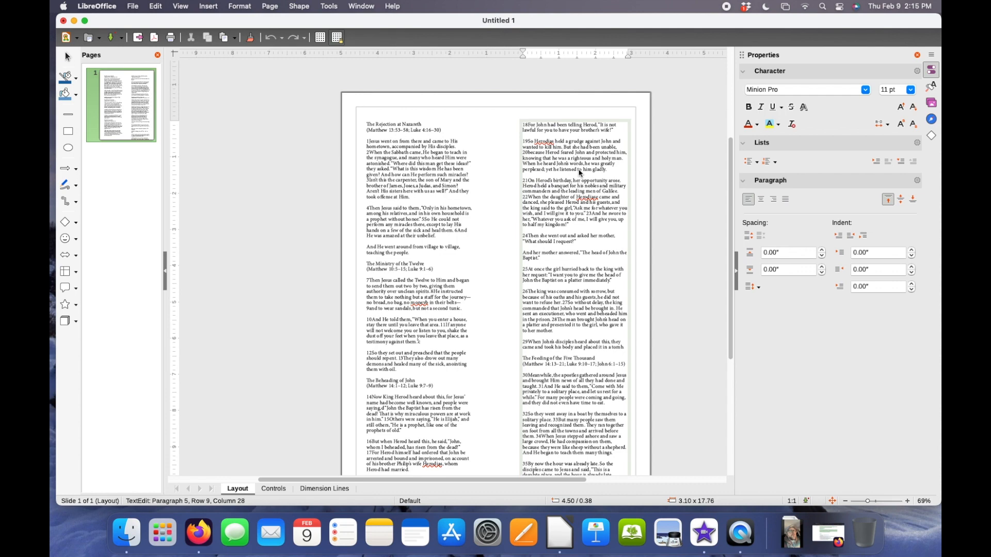
- Remove the overflowing text from verse 35, "By now the hour was already late," to the end of the second column
scroll(626, 337, down, 3)
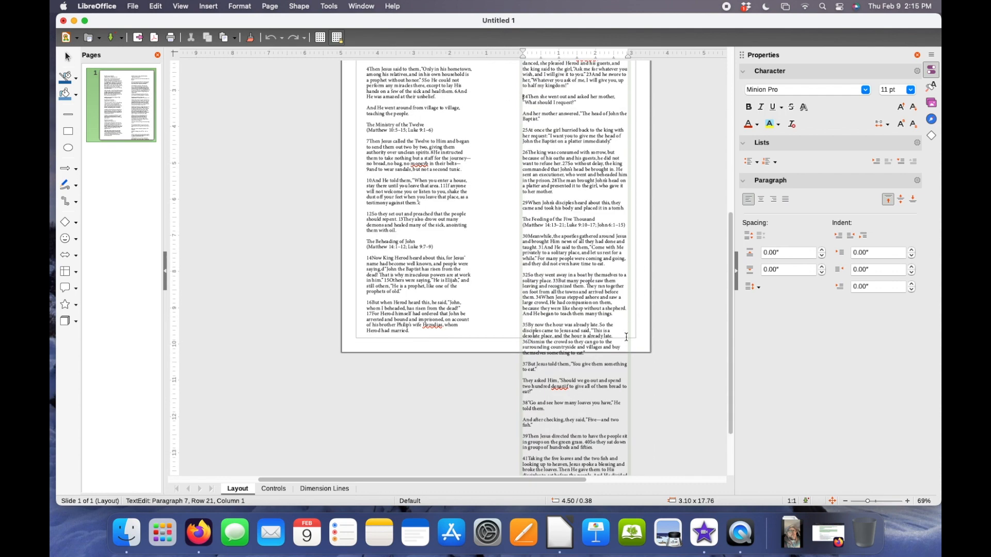
click(537, 320)
key(super+shift+End)
key(Delete)
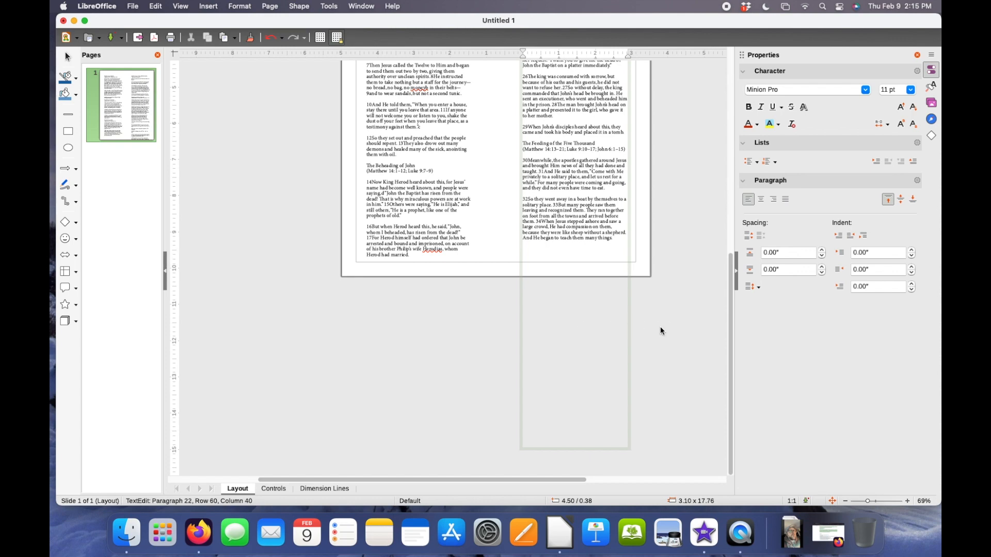
- Shorten the second column's text frame to about 9.49 inches high so that it ends just below its text
click(435, 367)
click(602, 167)
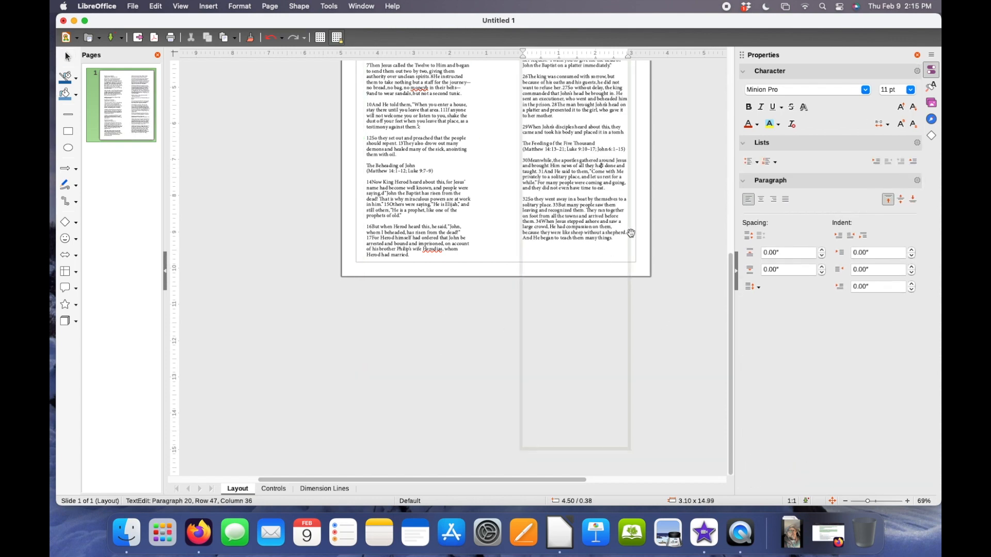
click(586, 452)
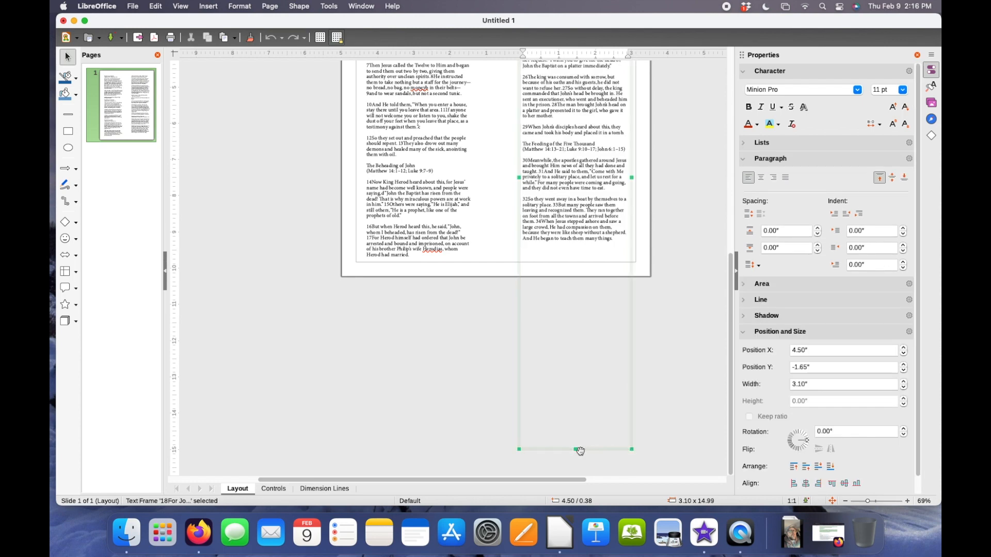
drag(578, 452, 577, 247)
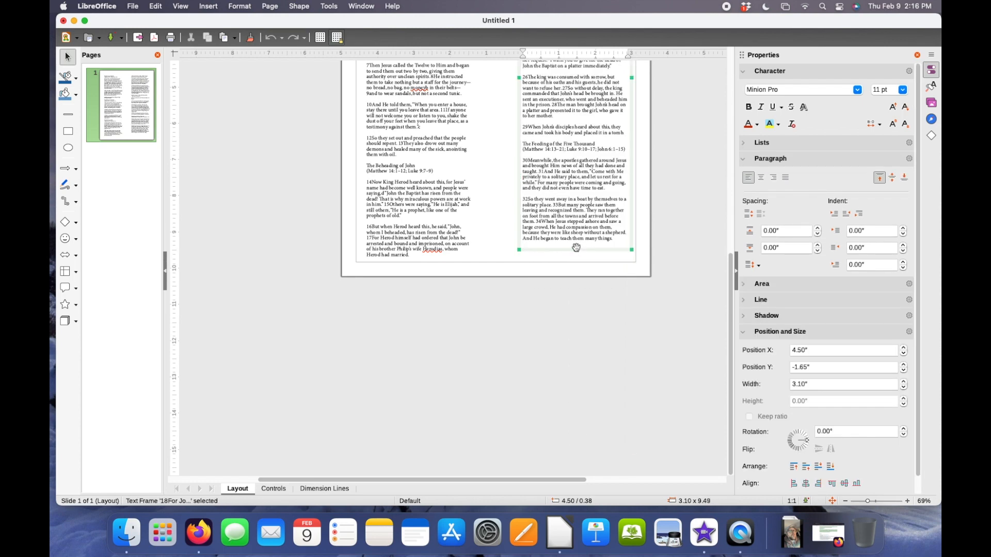
- Shorten the first column's text frame to about 9.77 inches high so that it ends just below its text
click(426, 227)
click(414, 370)
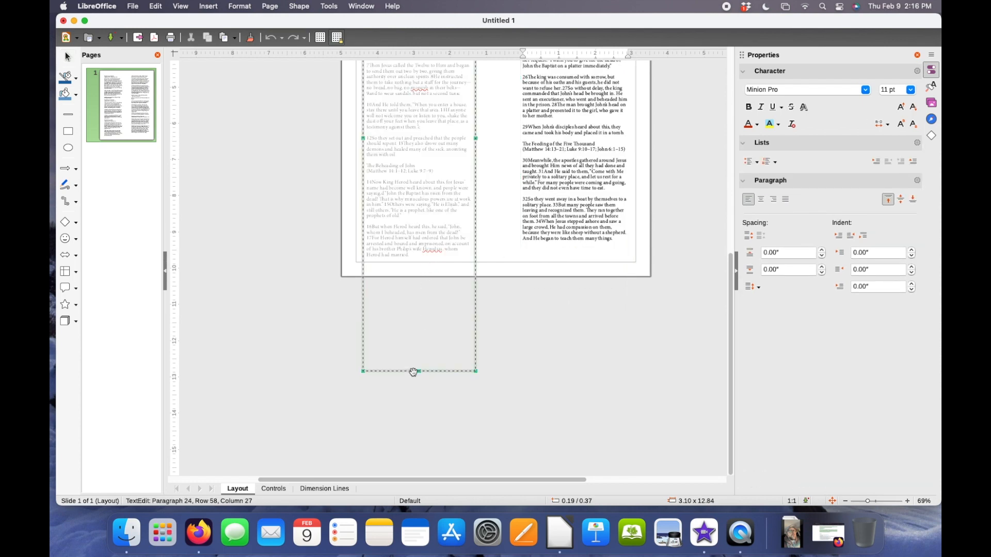
drag(419, 371, 425, 257)
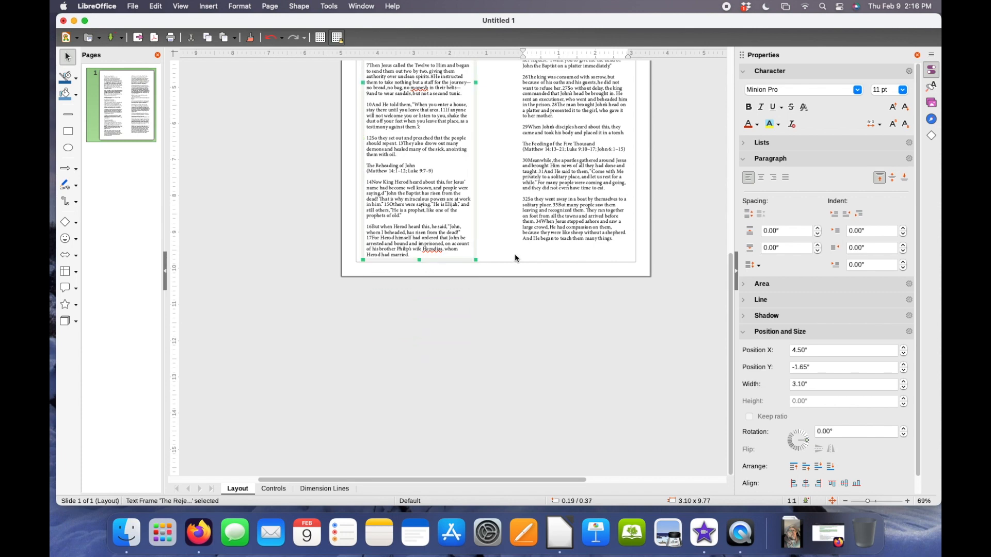
scroll(515, 258, up, 10)
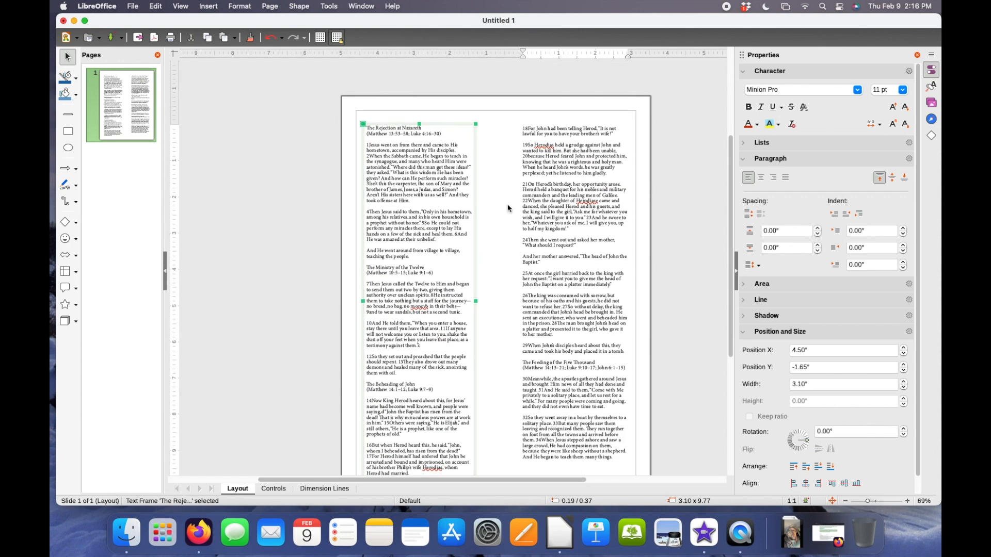
- Justify all the text in the first column
click(536, 150)
click(455, 166)
click(536, 162)
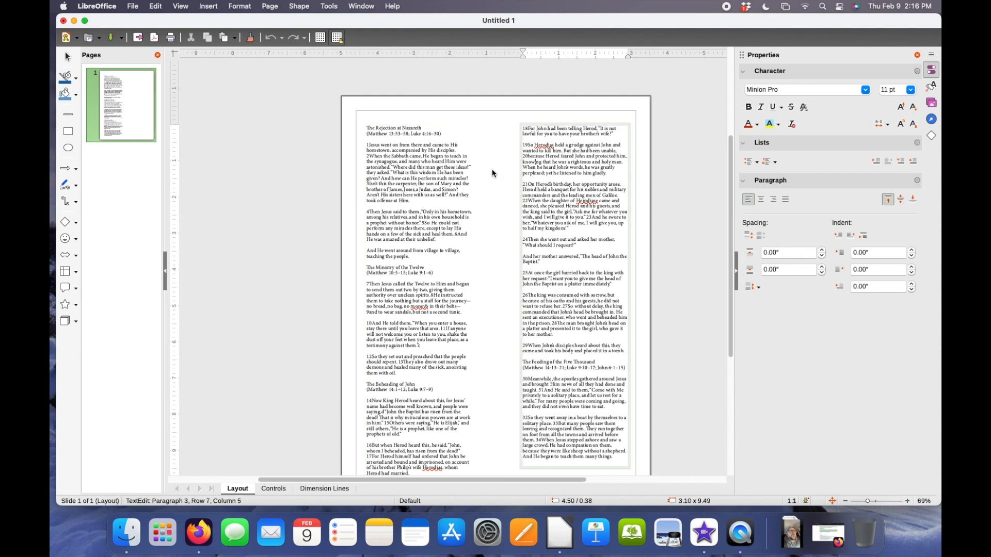
click(466, 167)
key(super+a)
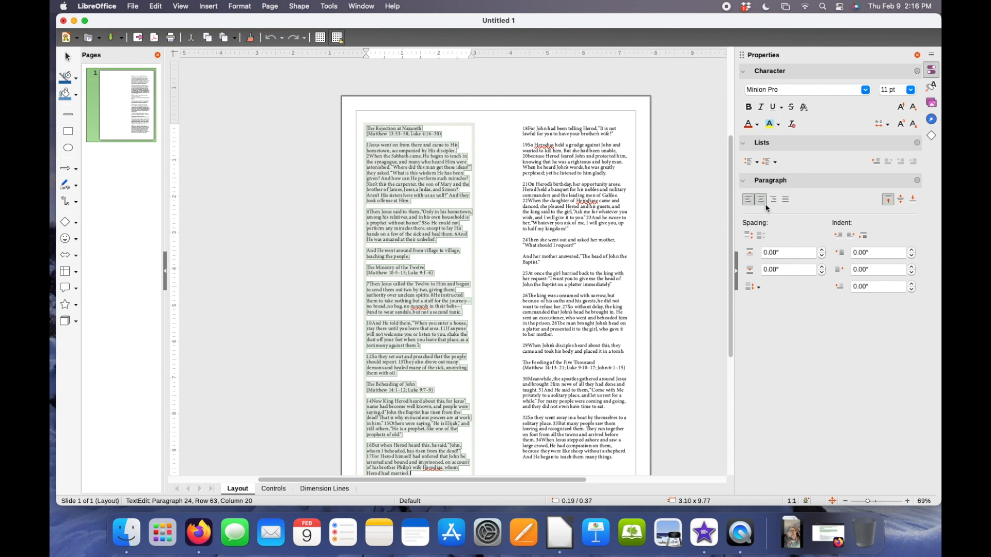
click(786, 203)
- Justify all the text in the second column and deselect its frame
click(606, 187)
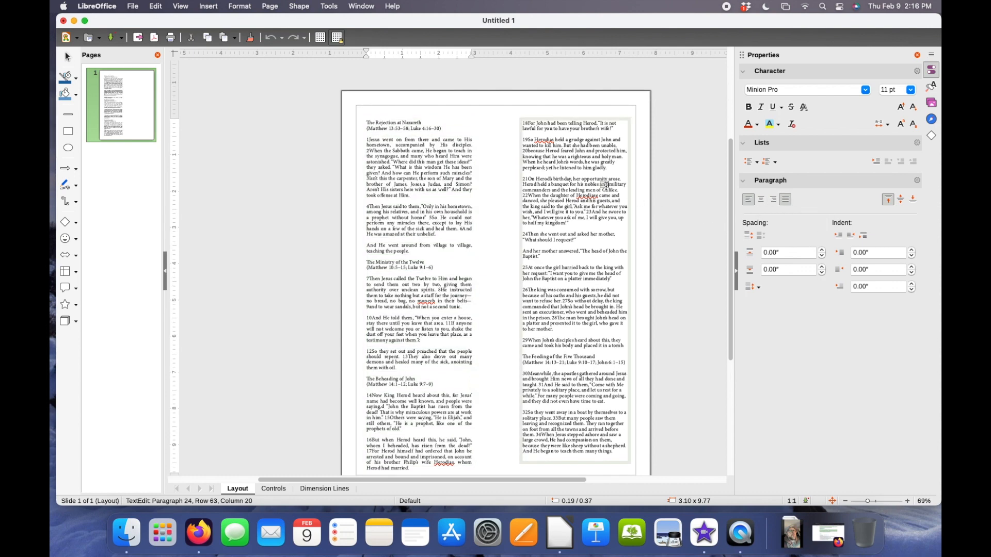
key(super+a)
click(785, 200)
click(690, 250)
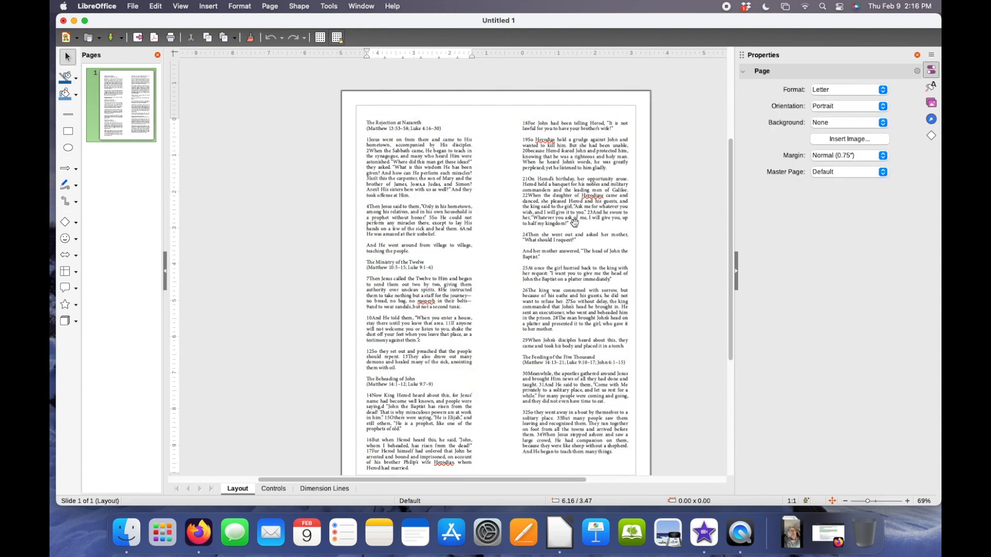
- Make the heading "The Rejection at Nazareth" bold and the Matthew and Luke reference line below it italic
double_click(424, 146)
click(413, 147)
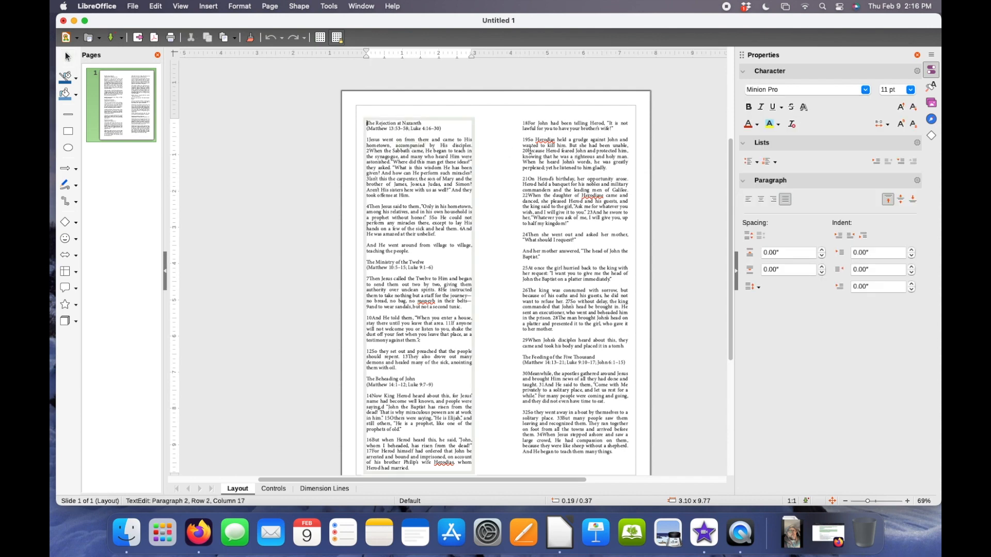
scroll(535, 151, up, 4)
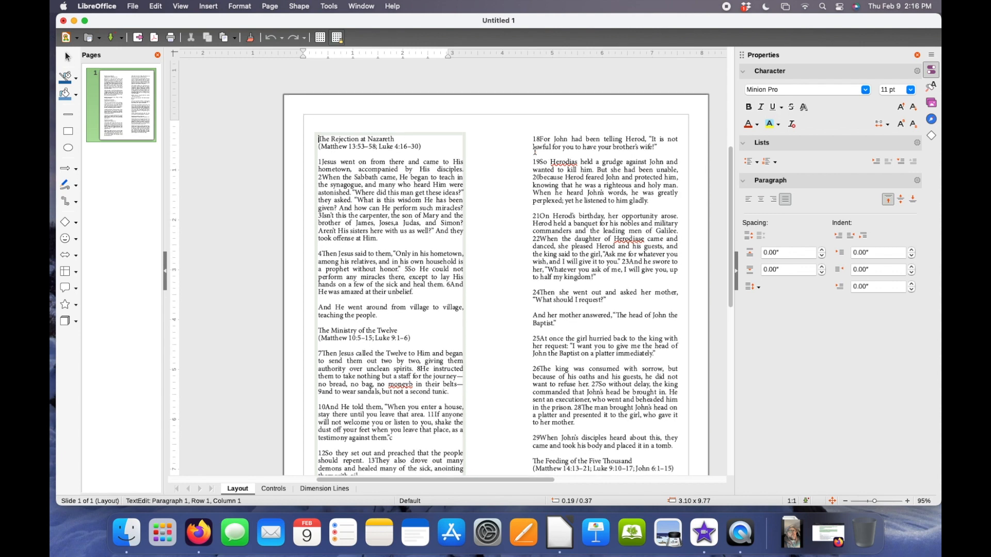
key(shift+End)
key(super+b)
key(Down)
key(Home)
key(shift+End)
key(super+i)
key(Down)
key(Home)
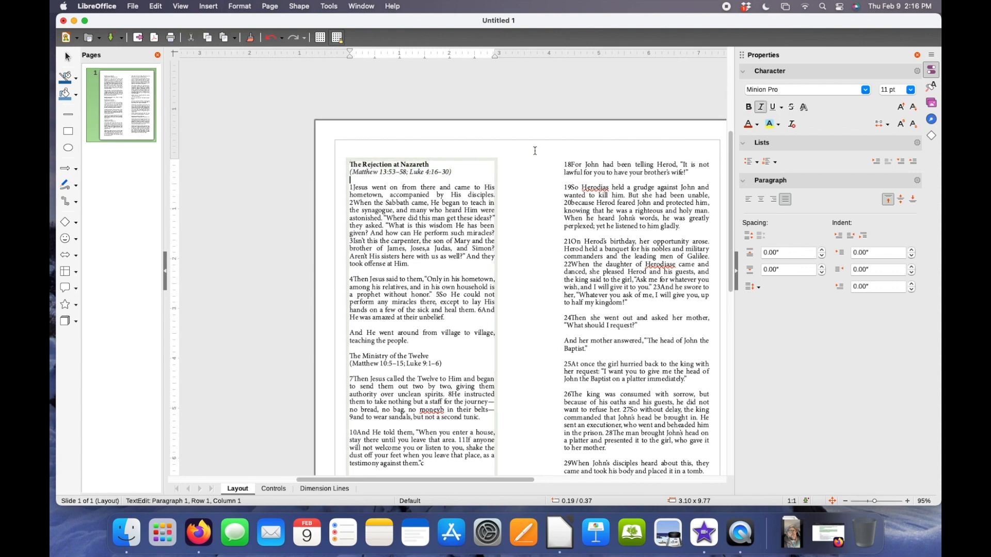
- Format the verse number 1 as bold superscript with a space between it and "Jesus went on."
key(super+b)
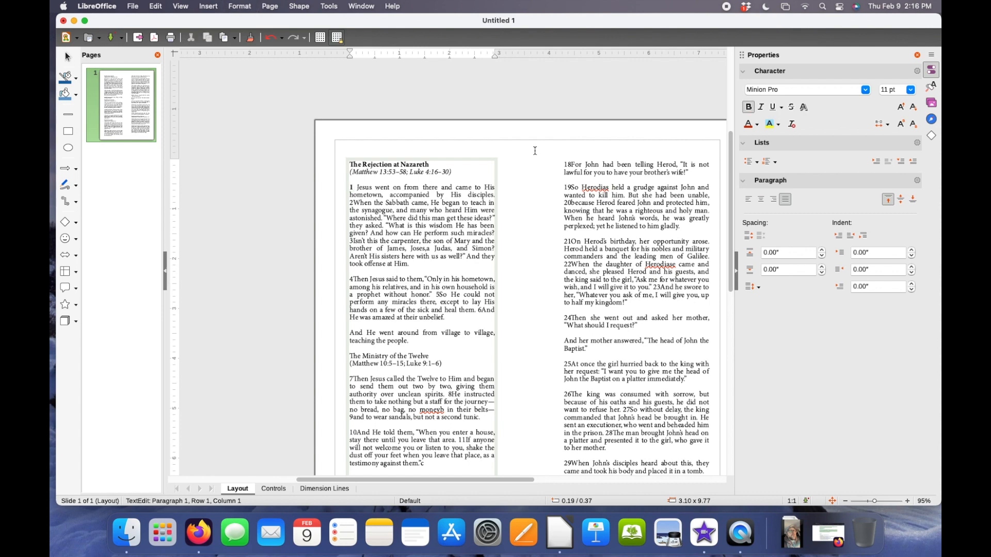
key(shift+Left)
click(242, 6)
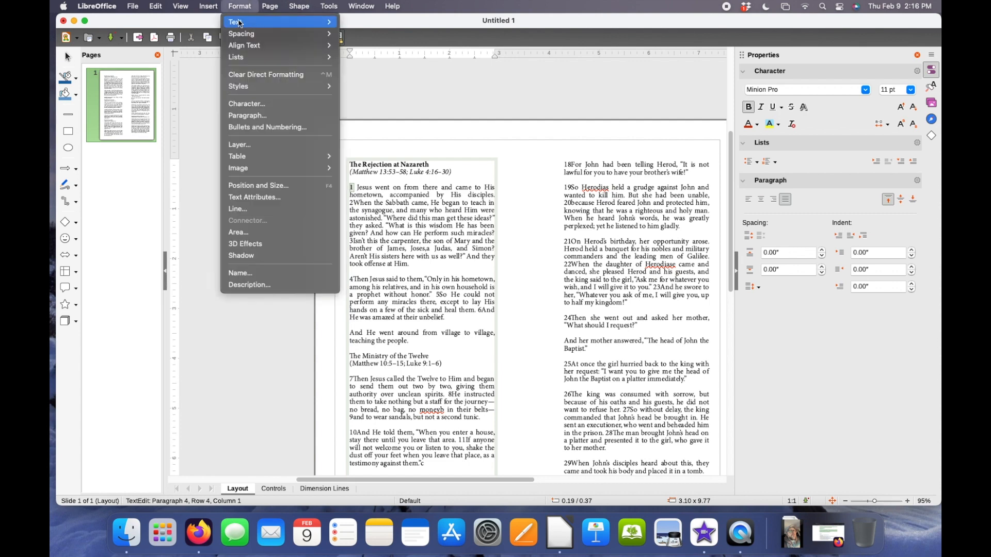
mouse_move(286, 28)
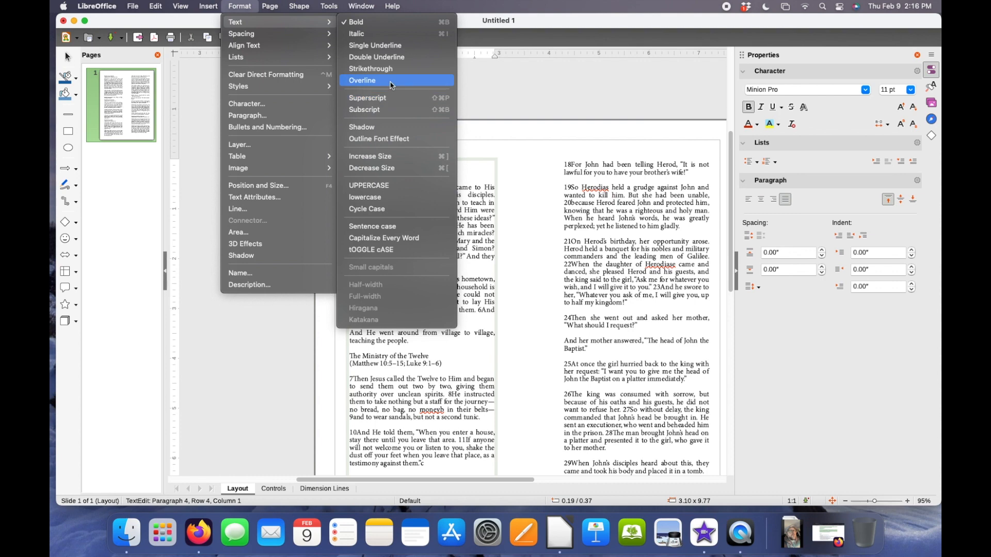
click(408, 100)
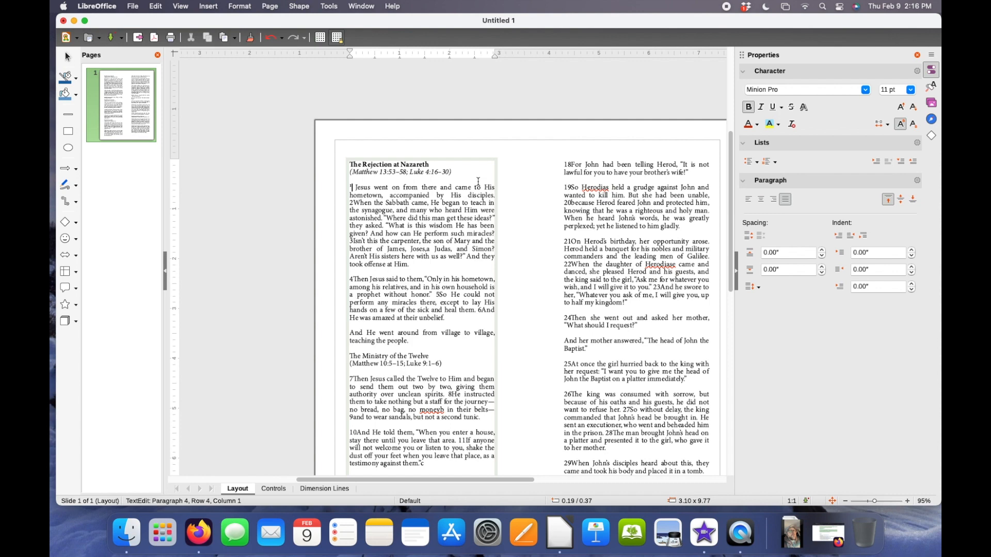
- Separate the verse number 2 from "When the Sabbath came" with a space and format it as bold superscript
key(Down)
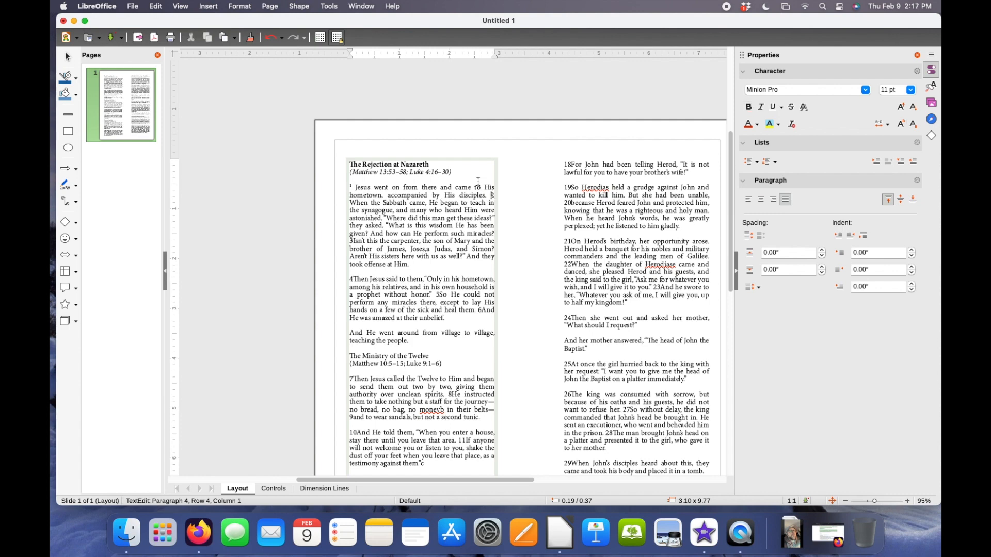
key(BackSpace)
key(Return)
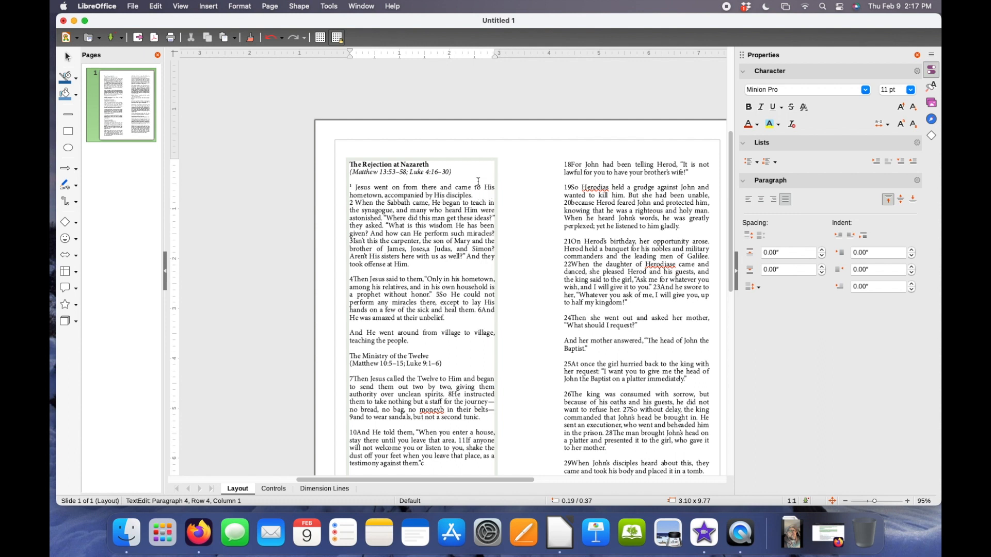
key(super+z)
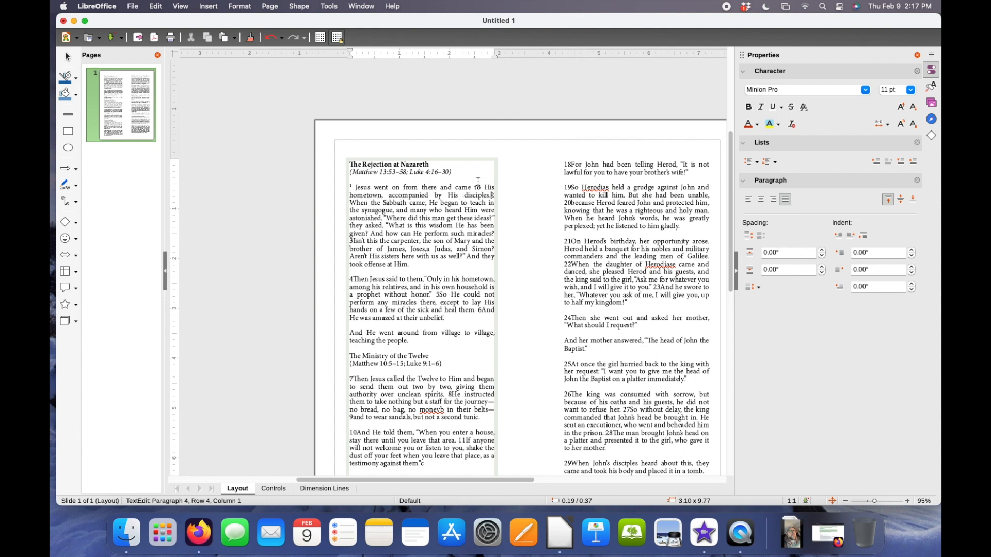
key(super+y)
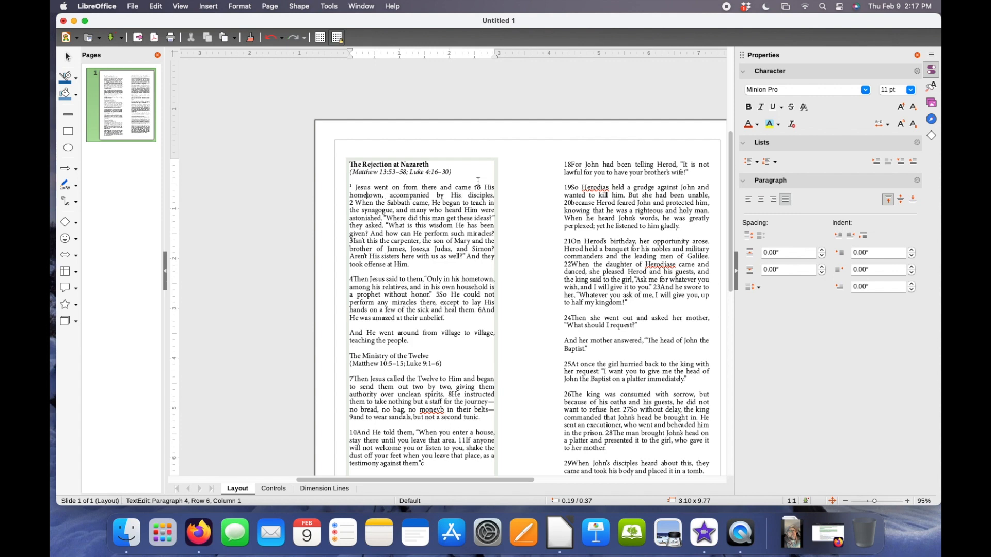
key(super+b)
key(super+shift+p)
- Format the verse number 3 before "Isn't this the carpenter" as bold superscript, followed by a space
key(Right)
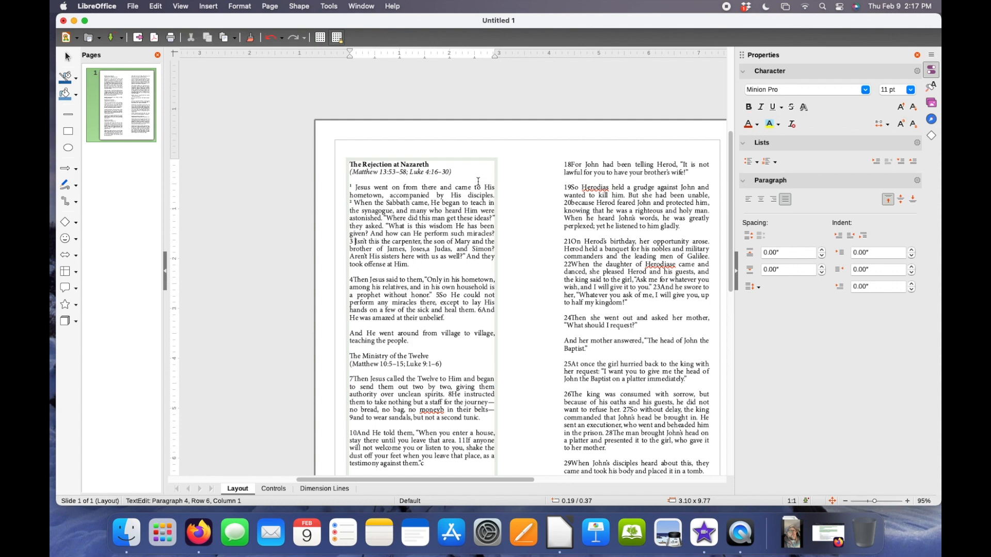
key(super+b)
click(240, 6)
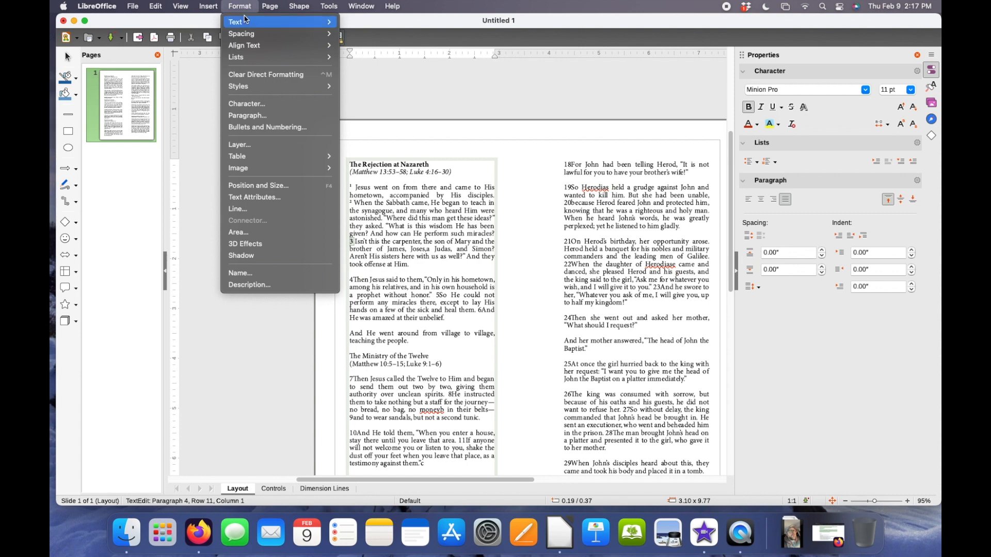
mouse_move(247, 21)
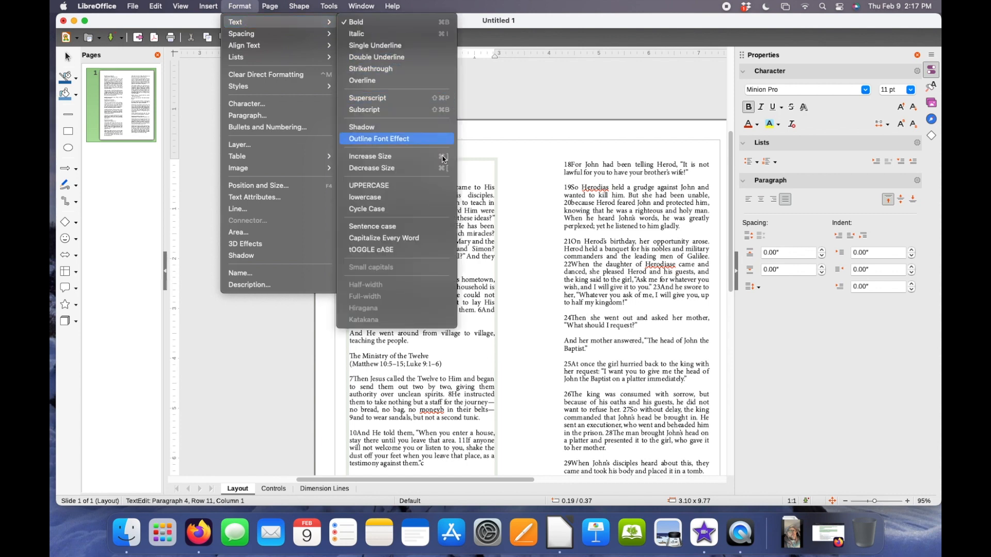
click(431, 358)
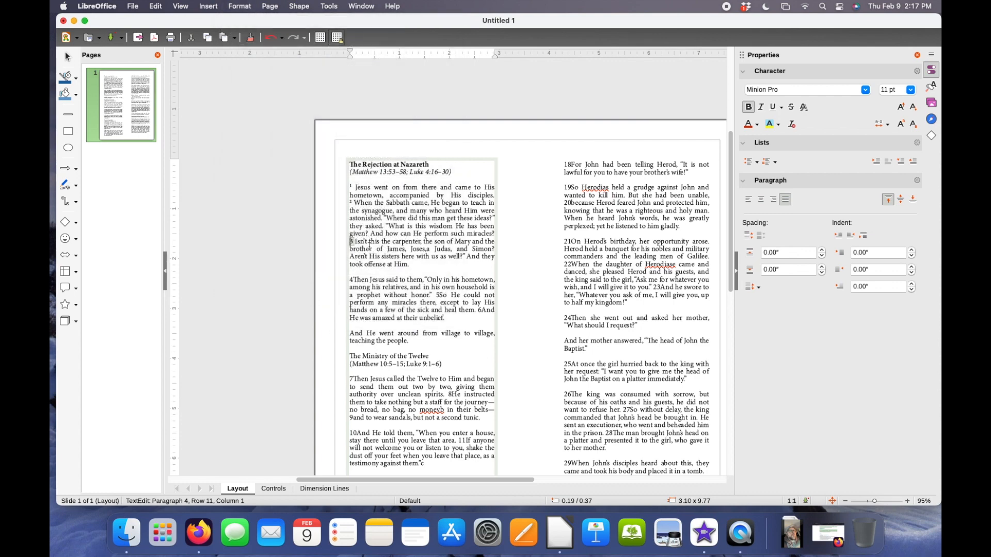
key(shift+super+p)
- Format the verse number 4 before "Then Jesus said to them" as bold superscript, followed by a space
key(Down)
key(Down)
key(Down)
key(Down)
key(Down)
key(Right)
key(Left)
key(shift+Left)
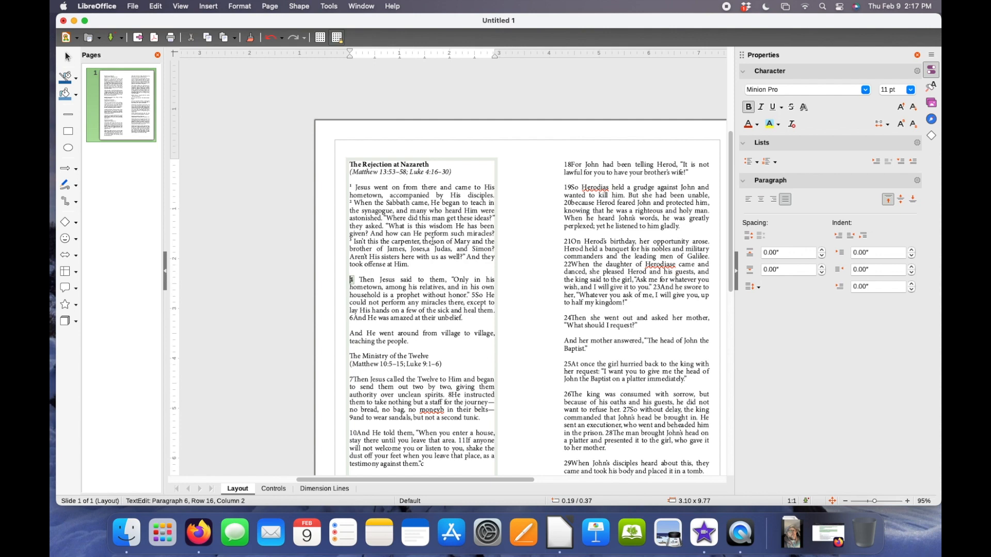
key(shift+super+p)
- Format the verse number 5 before "So He could not" as bold superscript, followed by a space
scroll(433, 241, up, 6)
scroll(357, 273, down, 2)
click(357, 273)
text(000)
key(BackSpace)
key(BackSpace)
key(BackSpace)
key(Down)
key(Down)
key(Left)
key(shift+Left)
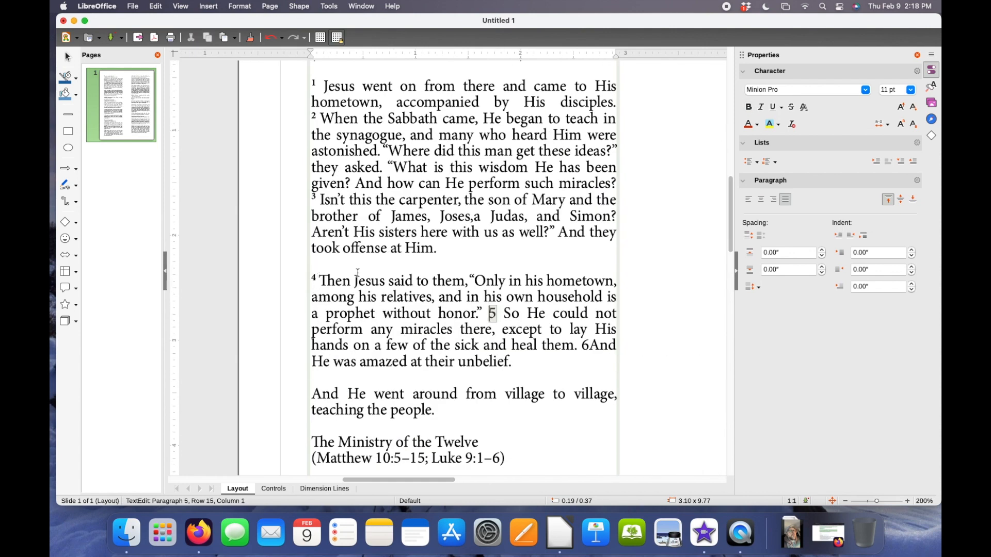
key(shift+super+p)
- Format the verse number 6 before "And He was amazed" as bold superscript, followed by a space
key(Down)
key(Down)
key(End)
key(Left)
key(Left)
key(Left)
key(Left)
key(shift+Left)
key(shift+super+p)
- Make the heading "The Ministry of the Twelve" bold and the reference line "(Matthew 10:5–15; Luke 9:1–6)" italic
key(Down)
key(Down)
key(Down)
key(Down)
key(Down)
key(Down)
key(End)
key(shift+Home)
key(super+b)
key(Down)
key(shift+End)
key(super+i)
- Format the verse number 7 before "Then Jesus called the Twelve" as bold superscript, followed by a space
key(Down)
key(Down)
key(Home)
key(Right)
key(Left)
key(shift+Left)
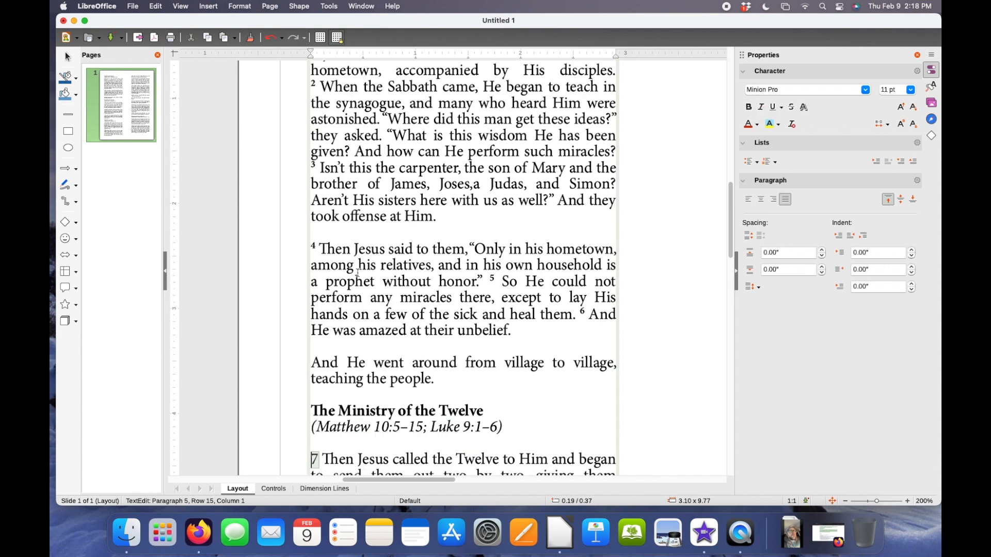
key(shift+super+p)
- Format the verse number 9 before "and to wear sandals" as bold superscript, followed by a space
scroll(357, 273, down, 5)
key(Down)
key(Down)
key(Down)
key(Down)
key(Down)
key(Right)
key(Left)
key(shift+Left)
key(shift+super+p)
- Format the verse number 10 before "And He told them" as bold superscript, followed by a space
key(Down)
key(Down)
key(Right)
key(Right)
key(Left)
key(shift+Left)
key(shift+Left)
key(shift+super+p)
- Superscript the footnote letter "b" attached to the word "money" in verse 8
key(Up)
key(Up)
key(Right)
key(Right)
key(Right)
key(Right)
key(Right)
key(Right)
key(Right)
key(Right)
key(Right)
key(Right)
key(Right)
key(Right)
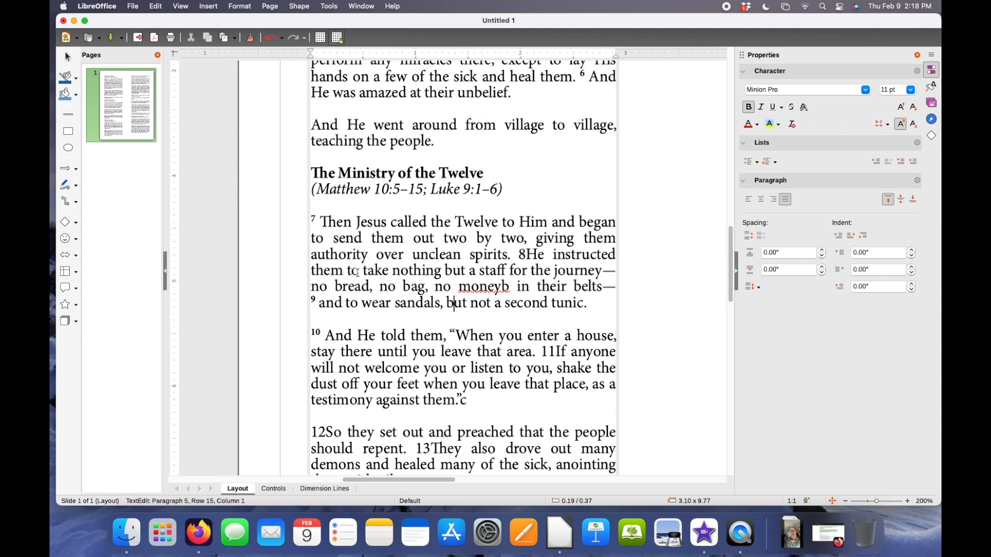
key(Up)
key(Right)
key(shift+Right)
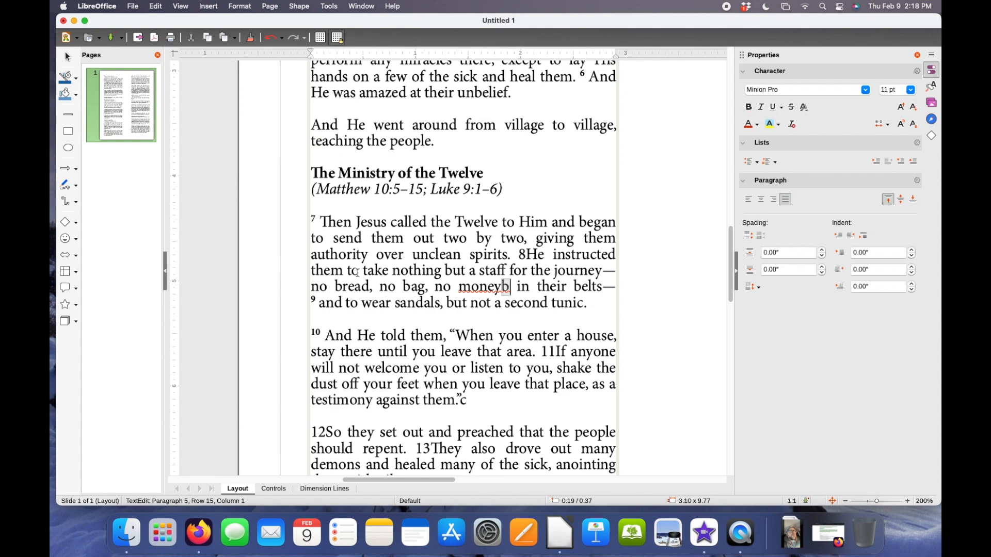
key(shift+super+p)
- Superscript the footnote letter "c" at the end of "testimony against them."
key(Down)
key(Down)
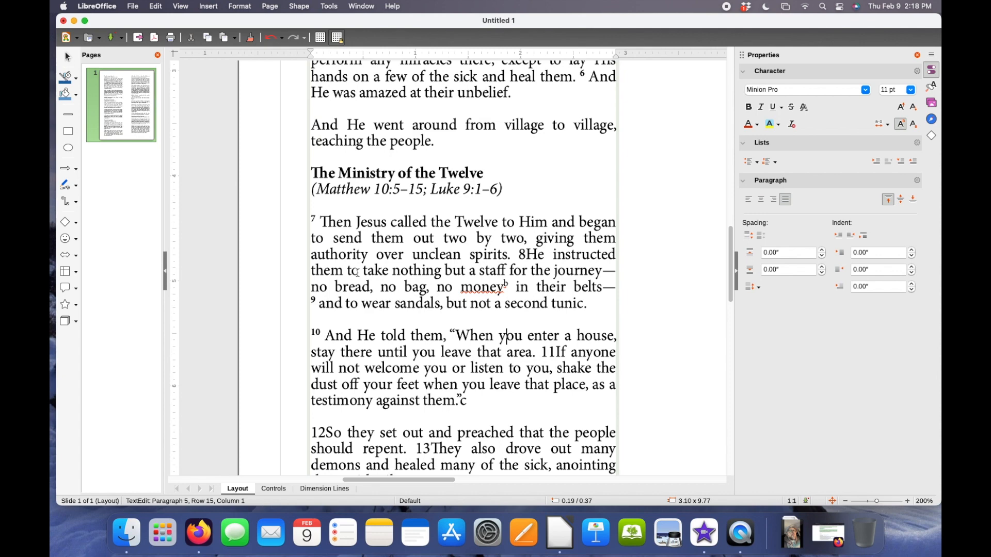
key(Down)
key(shift+Left)
key(shift+super+p)
- Superscript the footnote letter "a" after "Joses," in verse 3
key(Up)
key(Up)
key(Up)
key(Up)
key(Up)
key(Up)
key(Up)
key(Up)
key(Up)
key(Up)
key(Up)
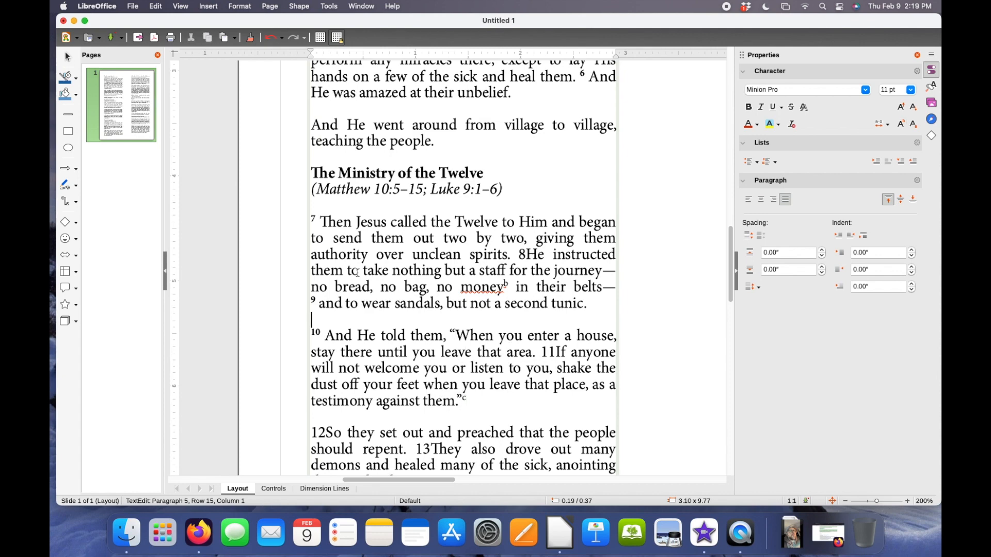
key(Up)
key(Up)
key(Up)
key(Up)
key(Up)
key(Up)
key(Up)
key(Up)
key(Up)
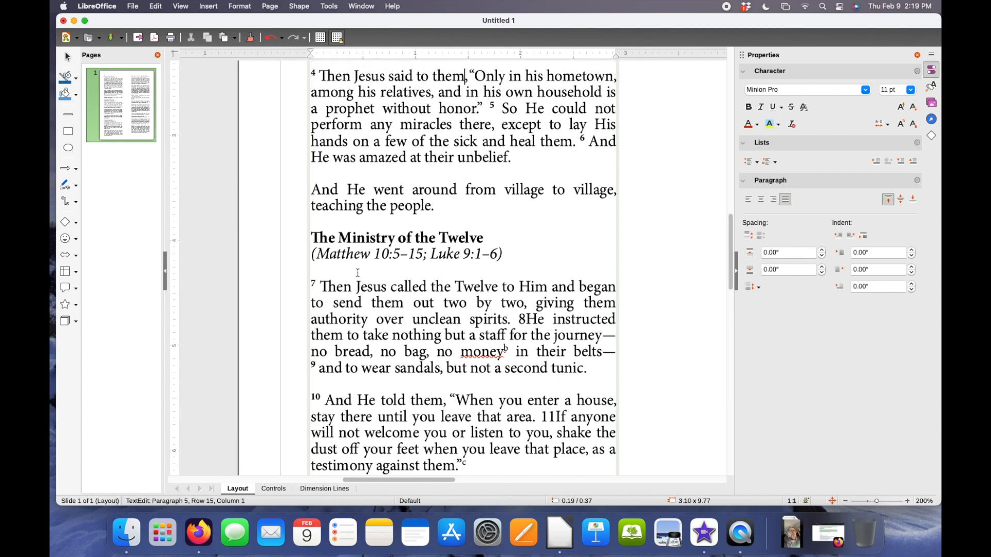
key(Up)
key(Up)
key(Up)
key(Up)
key(Up)
key(Up)
key(Up)
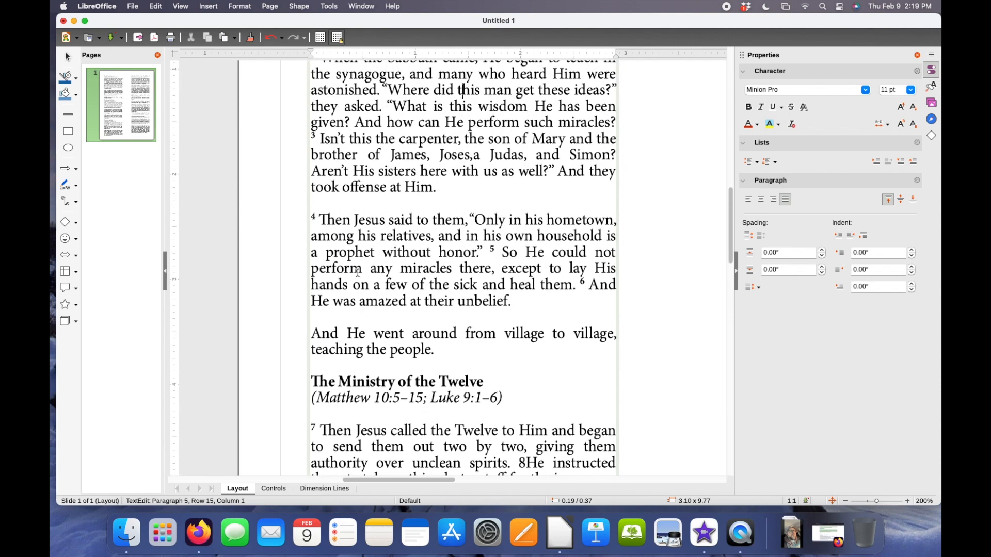
key(Down)
key(Down)
key(Down)
key(Down)
- Format the verse number 11 before "If anyone" as superscript and 12 before "So they set out" as bold superscript, each followed by a space
key(Down)
key(Down)
key(Down)
key(Down)
key(Down)
key(Down)
key(Down)
key(Down)
key(Down)
key(Down)
key(Down)
key(Down)
key(Down)
key(Down)
key(Down)
key(Down)
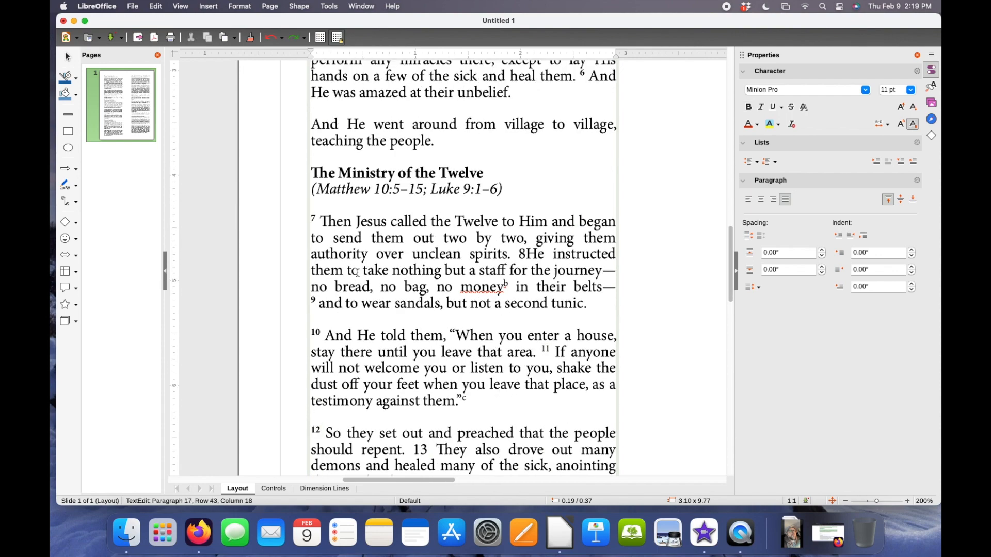
- Format the verse numbers 13 to 17 as bold superscript with a following space, and superscript the footnote letter "d" after "saying," in verse 14
key(Down)
key(Down)
key(Down)
key(Down)
key(Down)
key(Down)
key(Down)
key(Down)
key(Down)
key(Down)
key(Down)
key(Down)
key(Down)
key(Down)
key(Down)
key(Down)
key(Down)
key(Down)
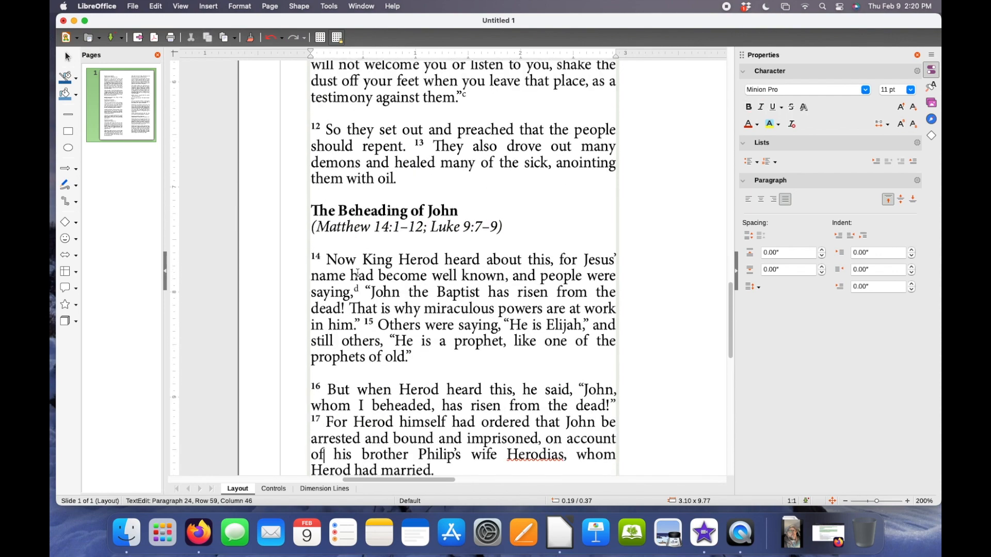
- Format the verse numbers 18 to 22 at the start of the second column as bold superscript, each followed by a space
key(super+b)
key(super+shift+p)
key(Right)
key(shift+Right)
key(shift+Right)
key(super+b)
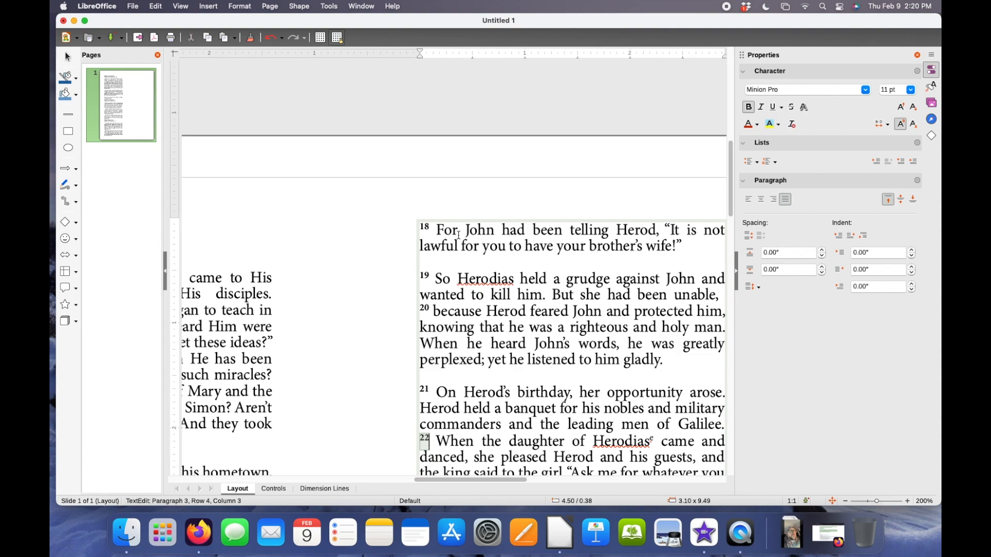
key(super+shift+p)
- Format the verse numbers 23 to 29 in the second column as bold superscript, each followed by a space
key(Down)
key(Down)
key(Down)
key(Down)
key(Down)
key(Down)
key(Down)
key(Right)
key(Right)
key(Left)
key(shift+Left)
key(shift+Left)
key(super+b)
key(super+shift+p)
- Make the heading "The Feeding of the Five Thousand" bold and the reference line below it italic
key(shift+Up)
key(super+b)
key(super+i)
- Format the verse numbers 30 to 34 below the feeding heading as bold superscript, each followed by a space
key(super+b)
key(super+shift+p)
key(shift+Left)
key(shift+Left)
key(super+b)
key(super+shift+p)
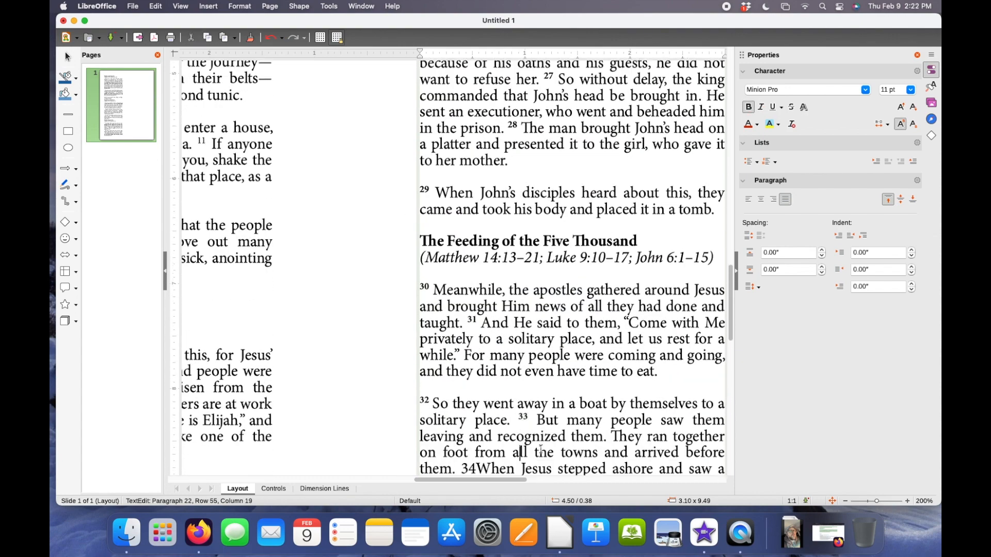
key(Down)
key(Down)
key(Down)
key(Down)
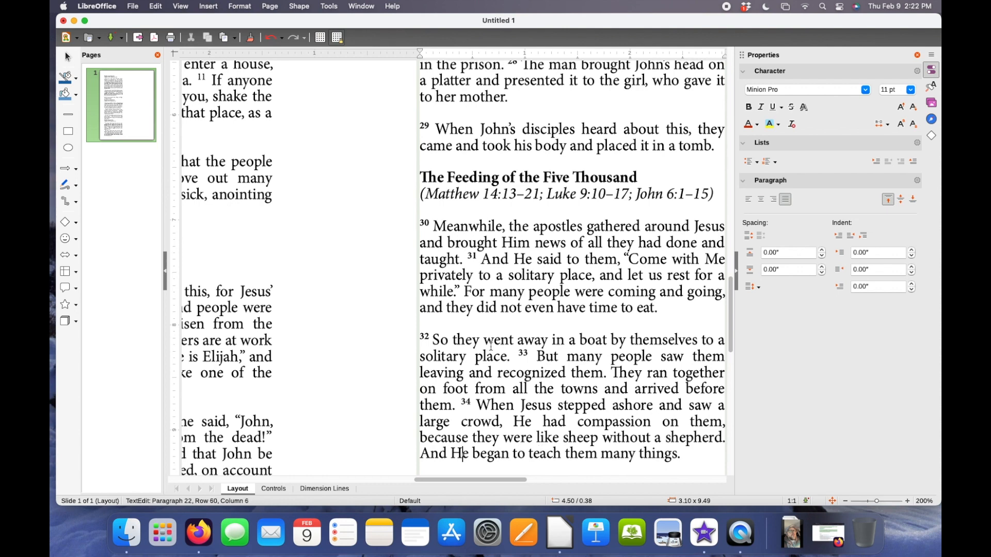
- Review the formatted second column from verse 34 back up to verse 18, and the opening of the first column
scroll(490, 345, up, 5)
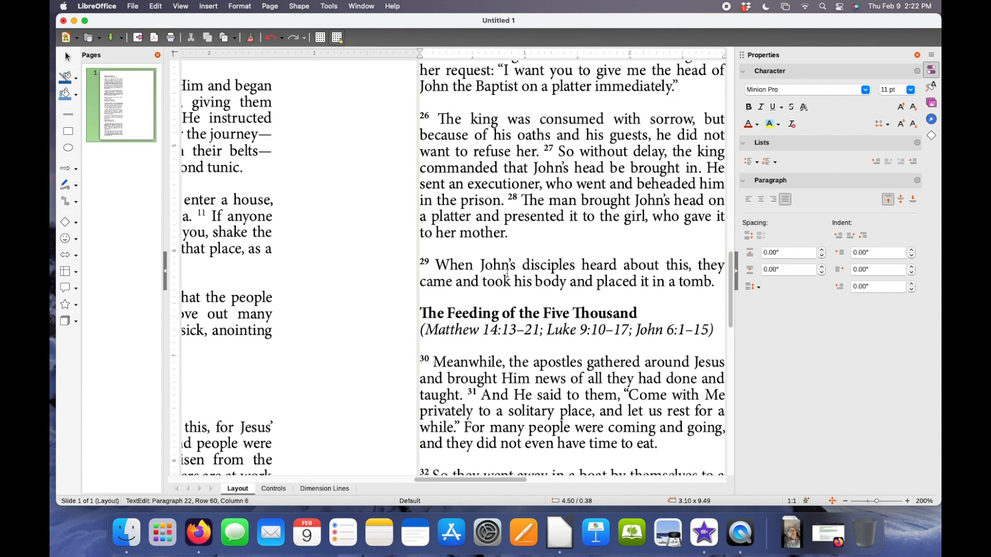
scroll(507, 273, up, 6)
scroll(527, 256, up, 3)
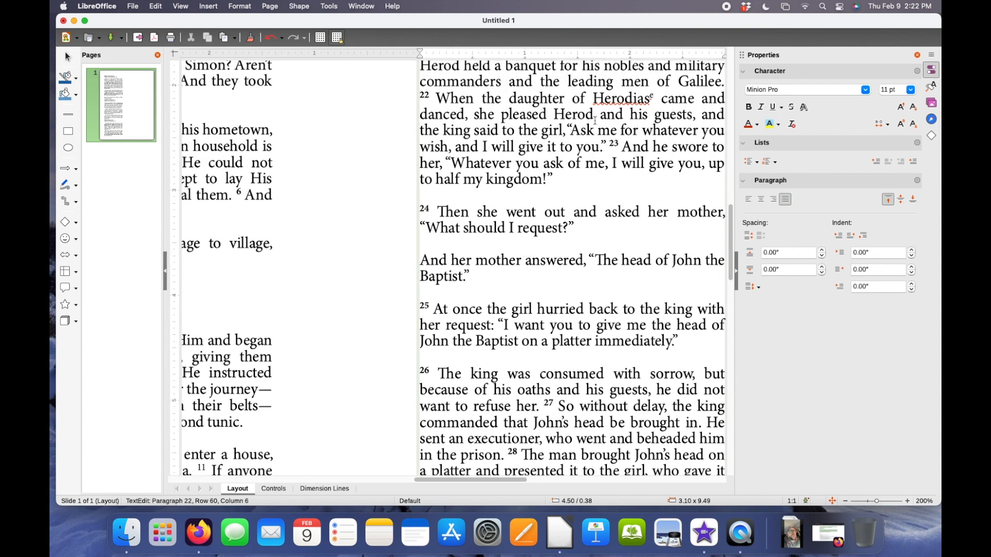
scroll(649, 98, up, 12)
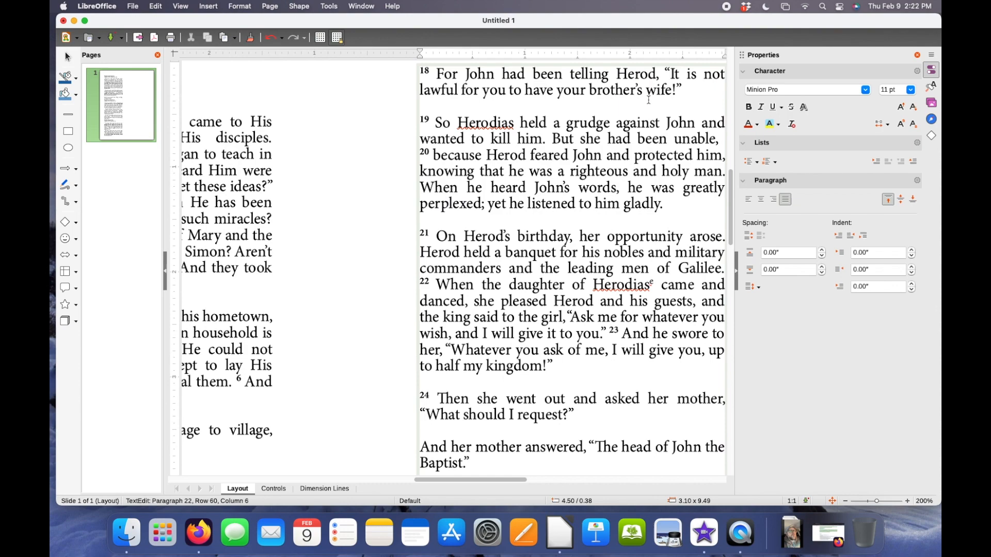
scroll(570, 361, left, 8)
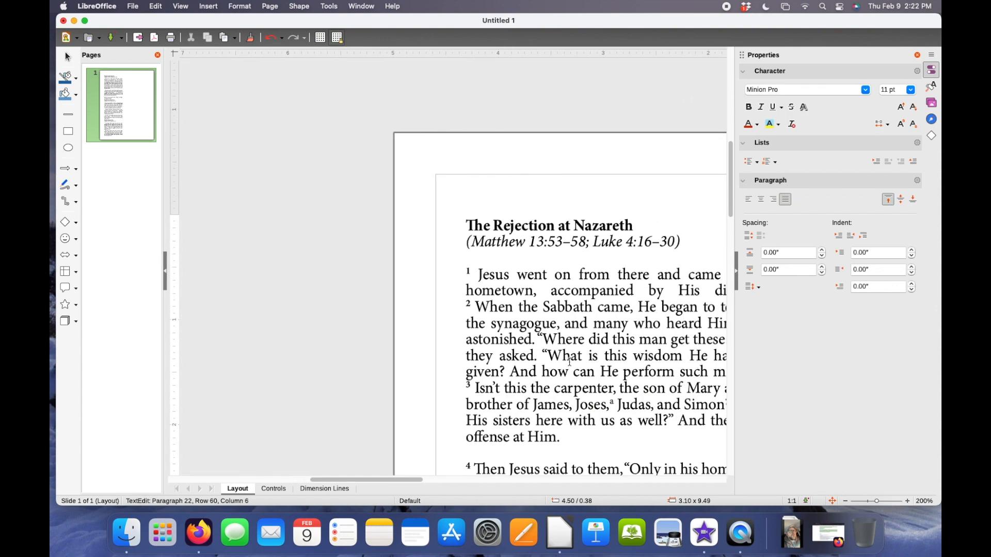
scroll(570, 362, left, 3)
scroll(570, 363, down, 2)
scroll(570, 362, right, 6)
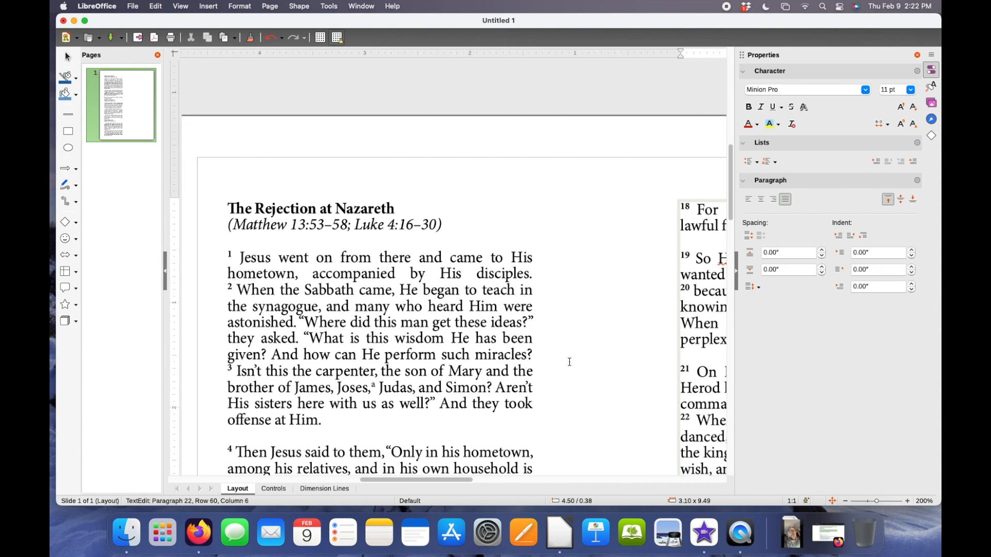
scroll(570, 362, up, 1)
scroll(570, 361, left, 6)
scroll(570, 362, down, 1)
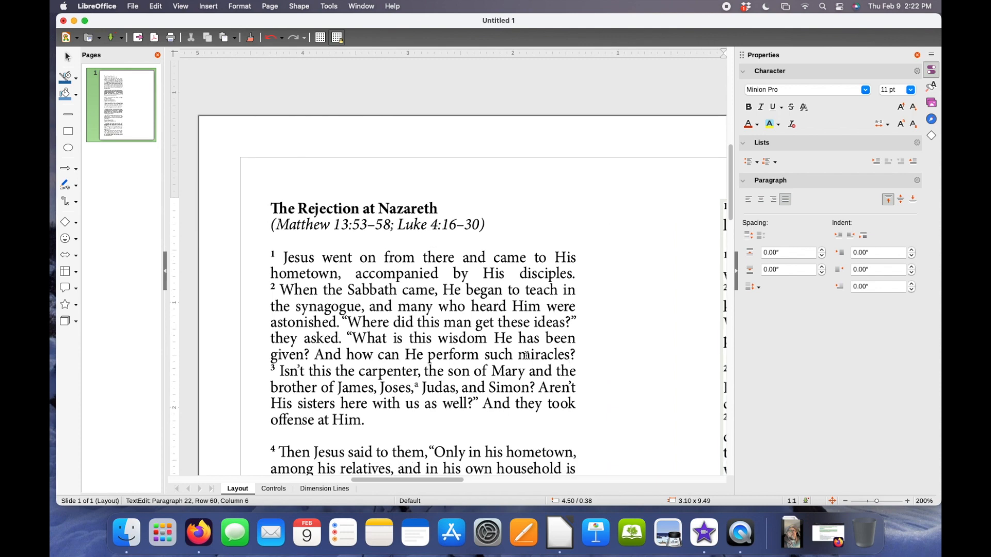
- Replace the verse number 1 at the start of the chapter with the chapter number 6 and remove its superscript
click(288, 255)
key(Left)
key(Left)
key(shift+Left)
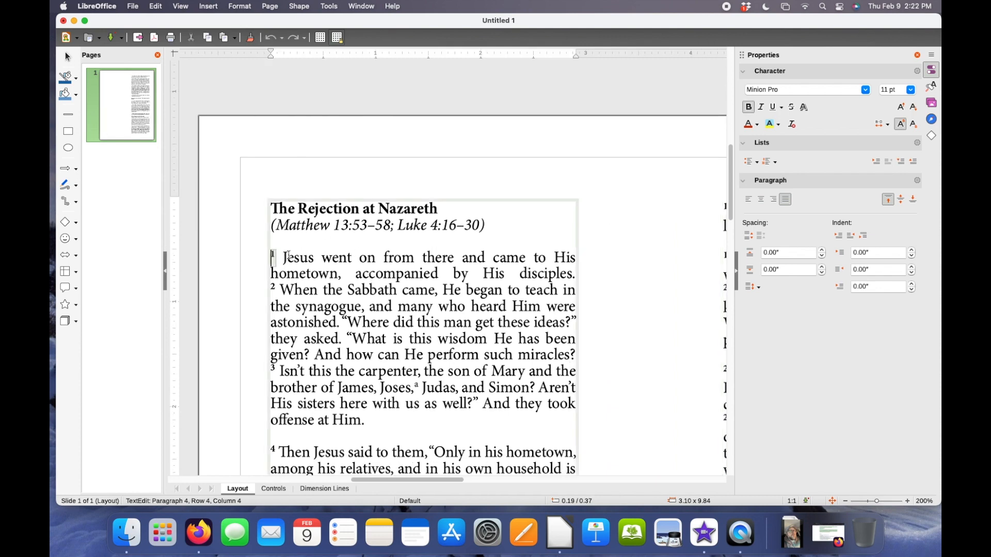
text(6)
key(shift+Left)
key(super+shift+p)
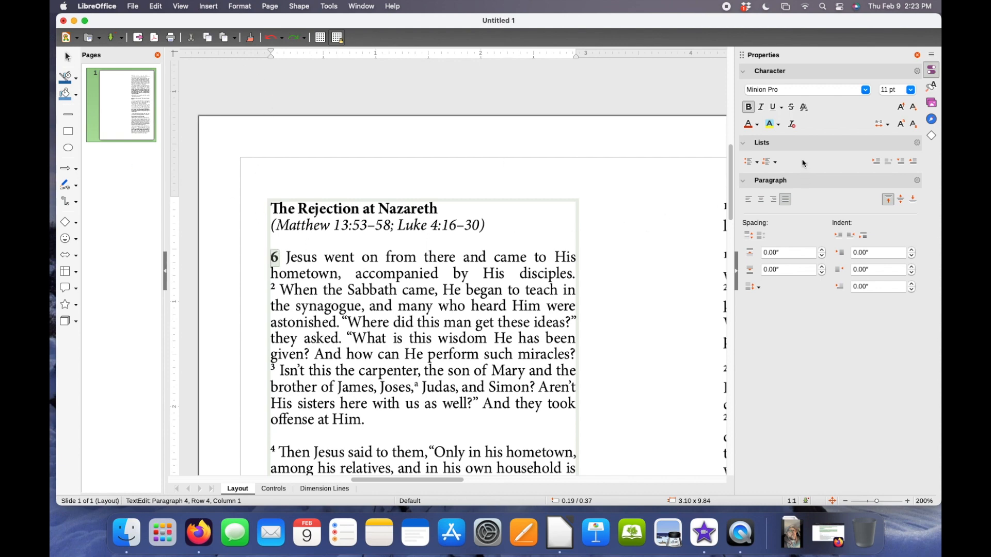
- Set the font color of the chapter number 6 to dark red
click(757, 124)
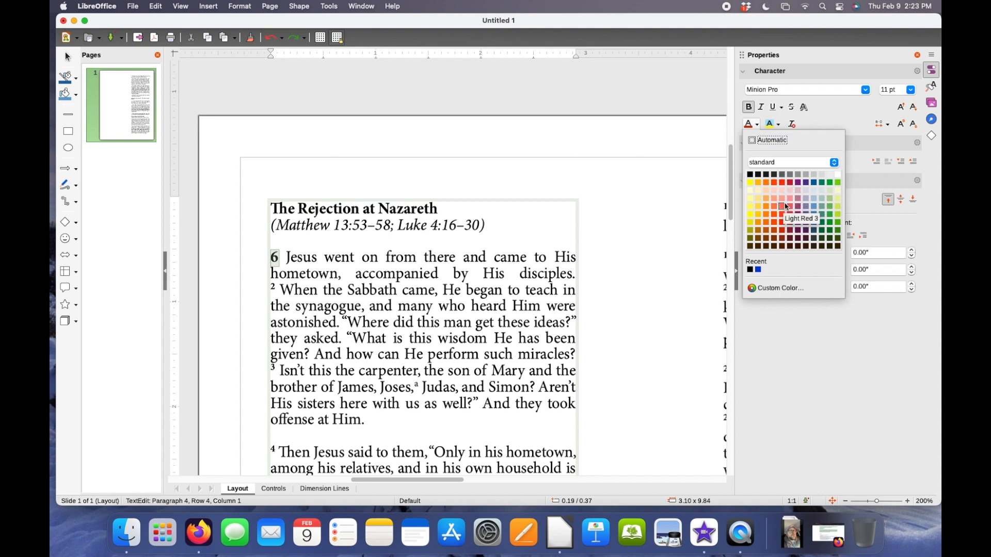
click(775, 182)
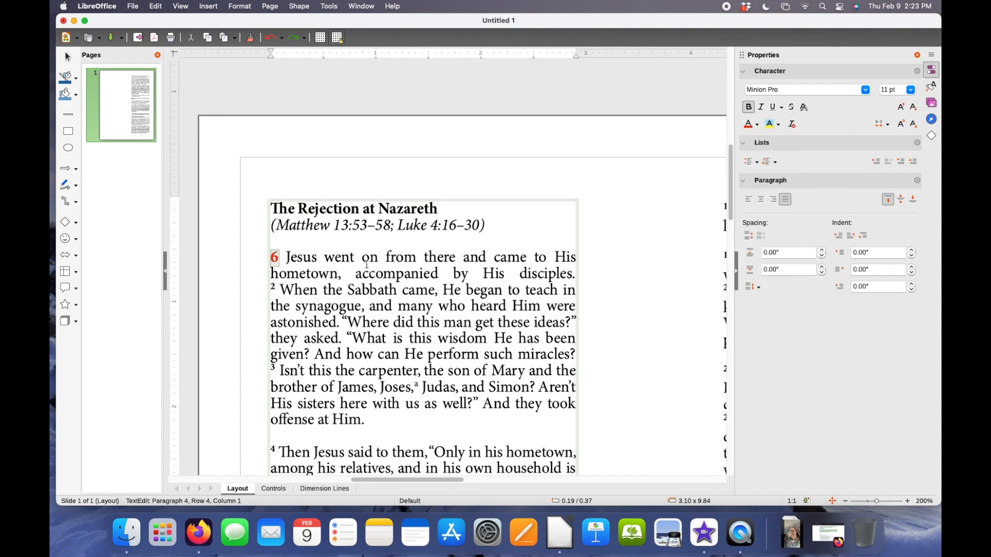
click(757, 124)
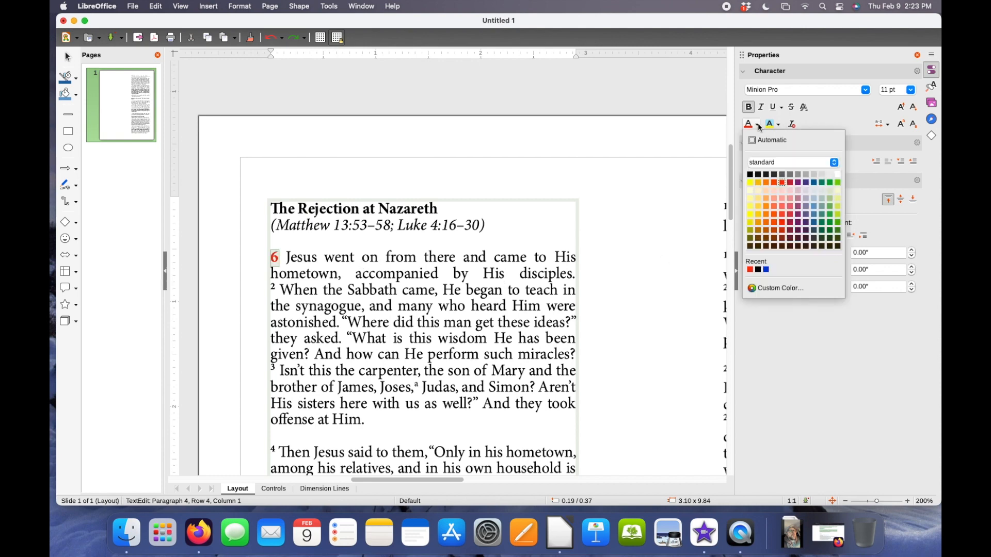
click(781, 182)
- Retype the chapter's opening word "Jesus" as "JESUS" and shrink the letters "ESUS" for a small-caps look
drag(287, 257, 316, 257)
text(JESUS)
key(shift+Left)
key(shift+Left)
key(shift+Left)
key(shift+Left)
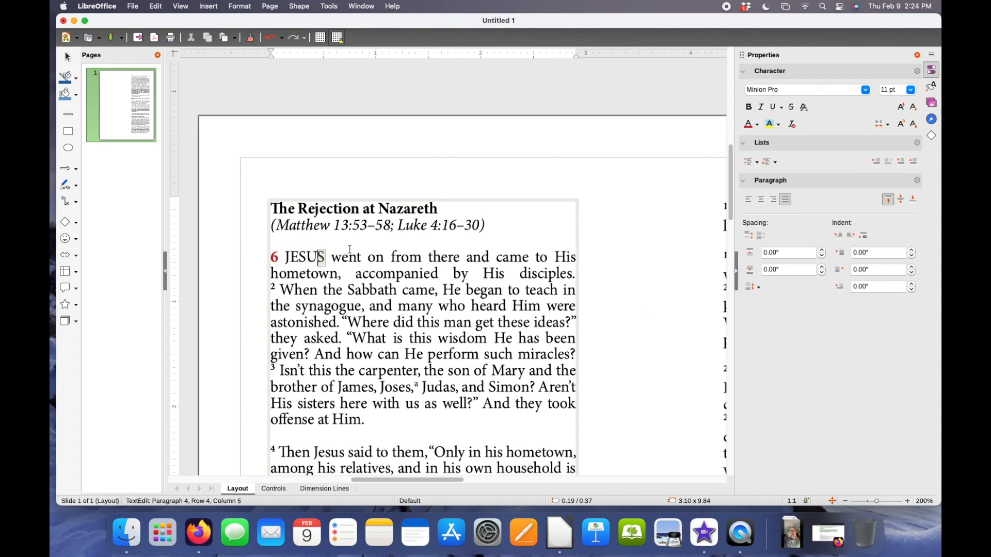
key(shift+Right)
key(shift+Left)
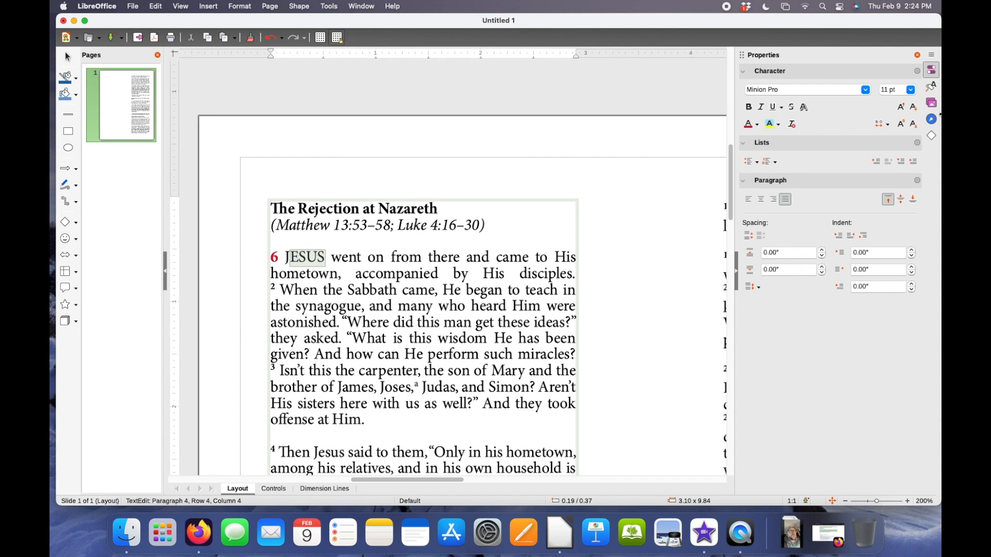
click(914, 108)
click(912, 109)
click(406, 275)
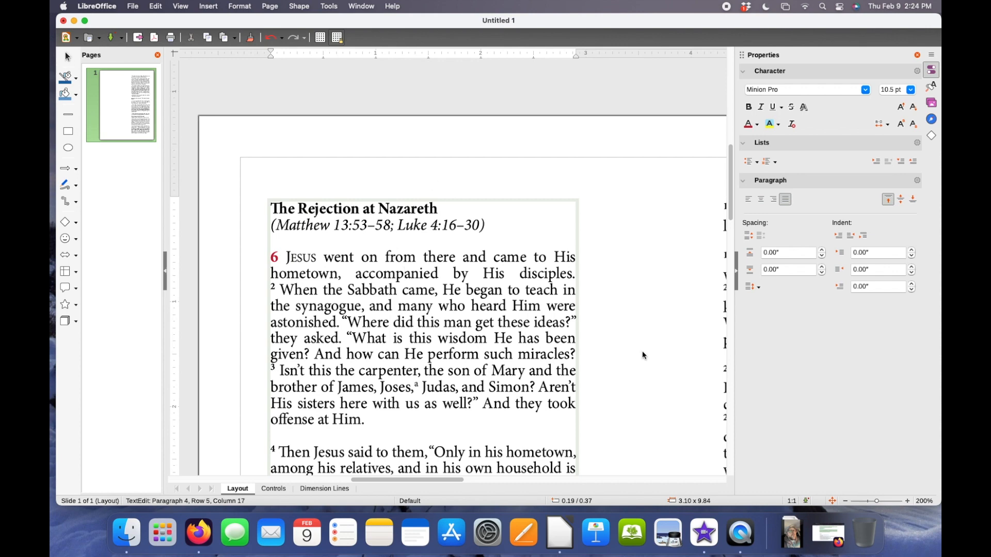
- Insert a text box about 1.13" wide and 2.88" high in the gap between the two columns, containing the text "rar"
scroll(663, 357, down, 2)
scroll(642, 363, up, 1)
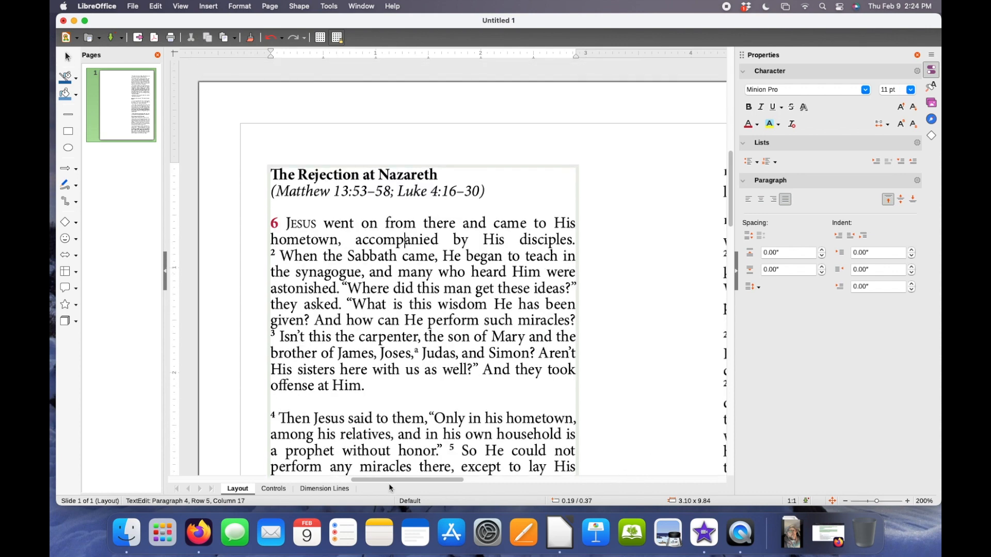
drag(388, 481, 416, 479)
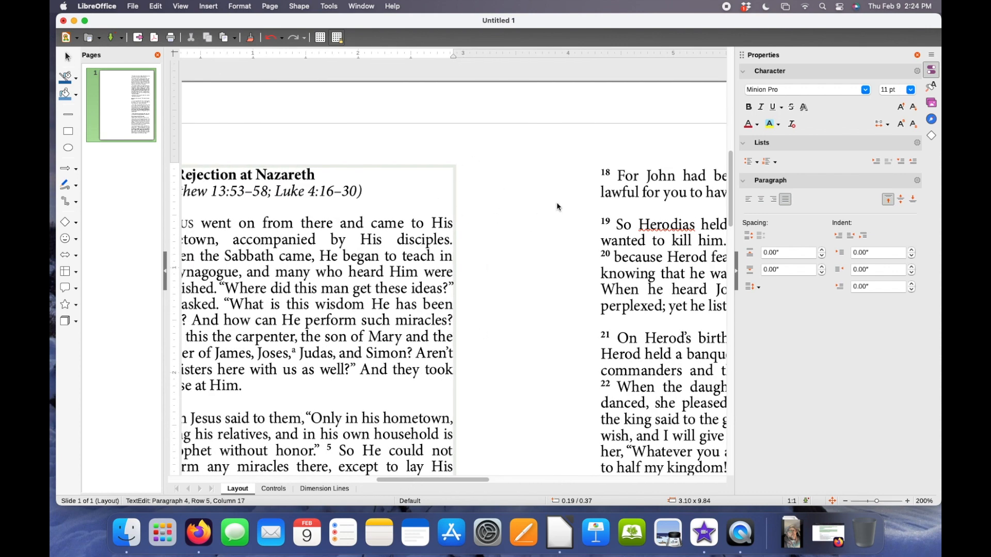
click(501, 132)
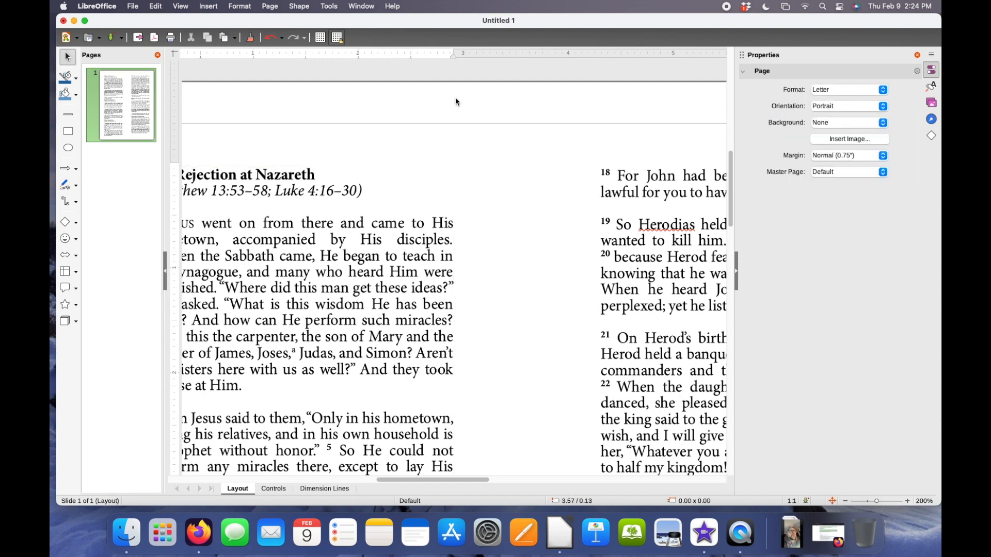
click(207, 7)
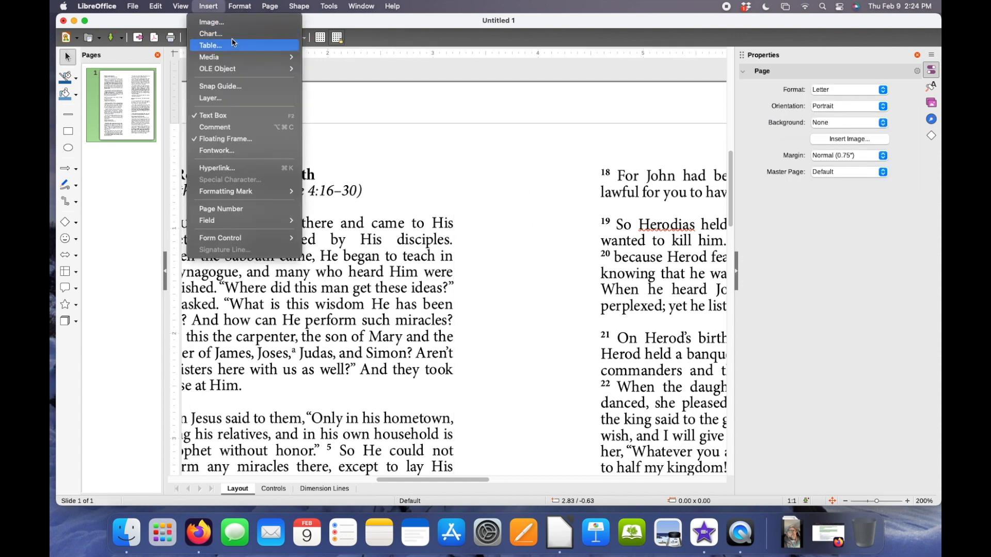
click(249, 122)
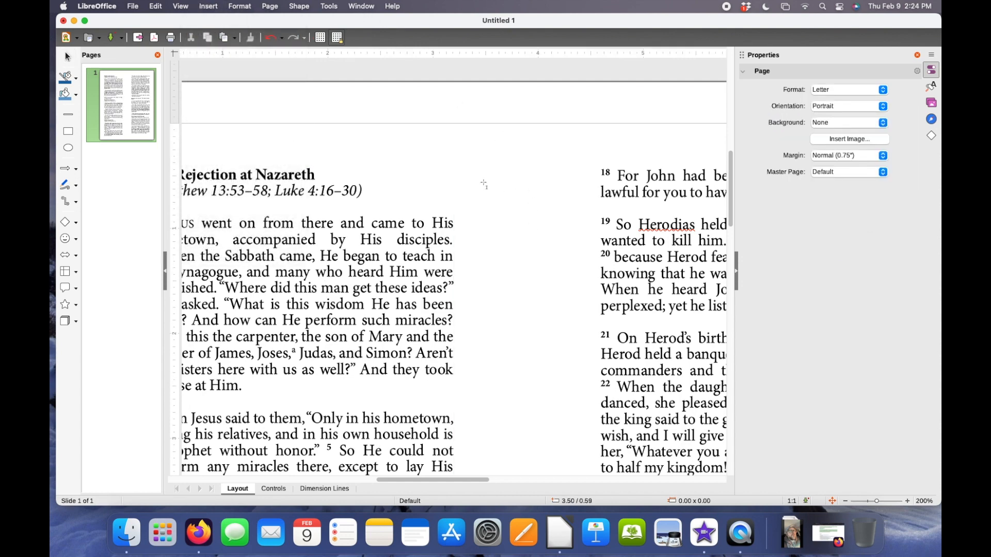
drag(466, 165, 587, 467)
text(rar)
- Stretch the middle text box down to the bottom of the columns, to a height of about 9.50"
scroll(557, 400, down, 1)
scroll(556, 400, down, 2)
click(557, 417)
click(529, 178)
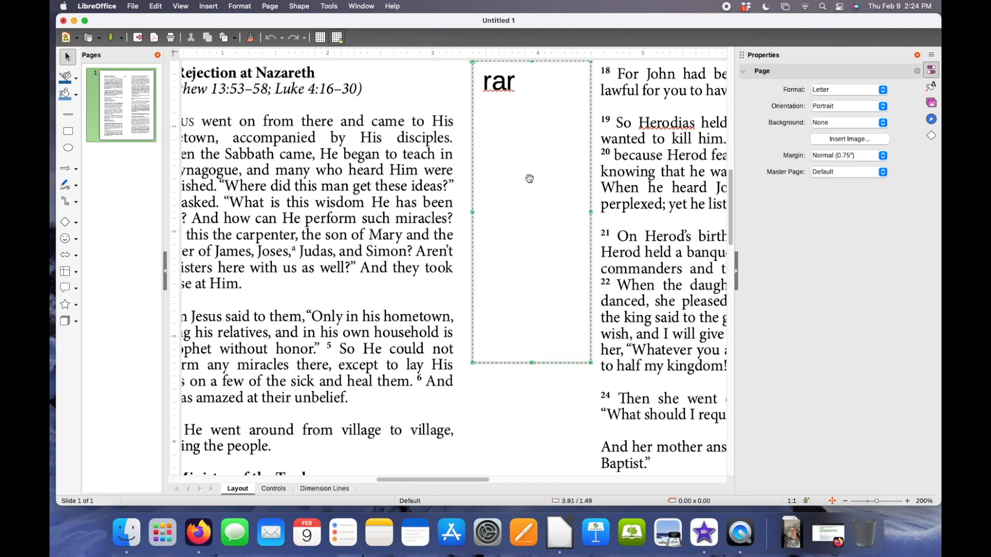
scroll(545, 381, down, 4)
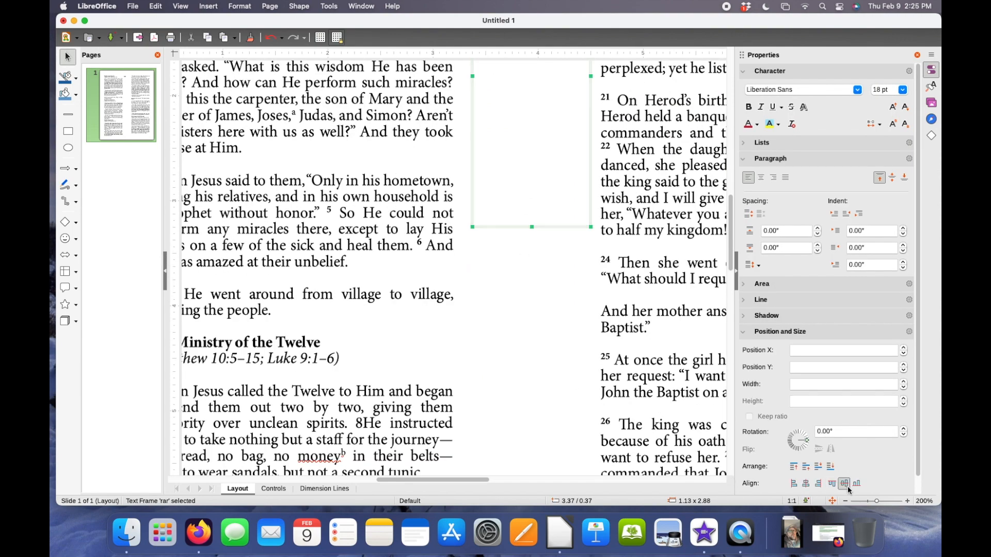
click(872, 501)
drag(871, 501, 867, 501)
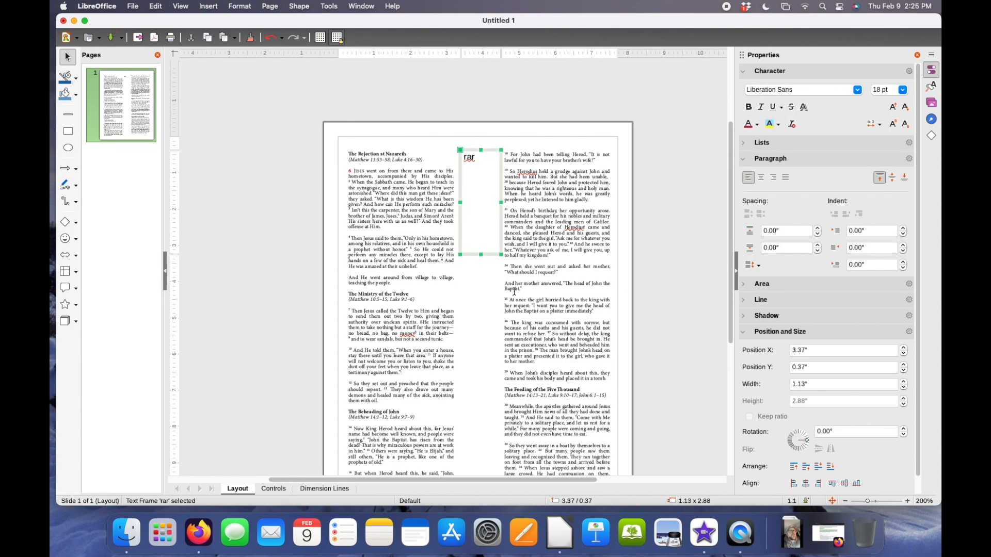
scroll(489, 277, down, 3)
drag(481, 185, 496, 428)
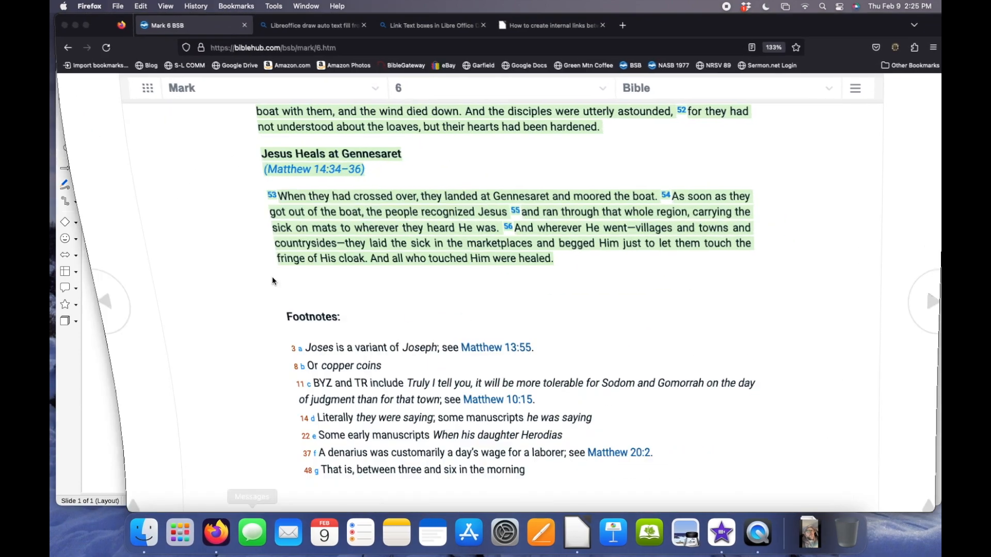
- Examine the Mark 6 footnotes on the Bible Hub page in Firefox and compare them with the page layout in LibreOffice Draw
scroll(382, 356, down, 2)
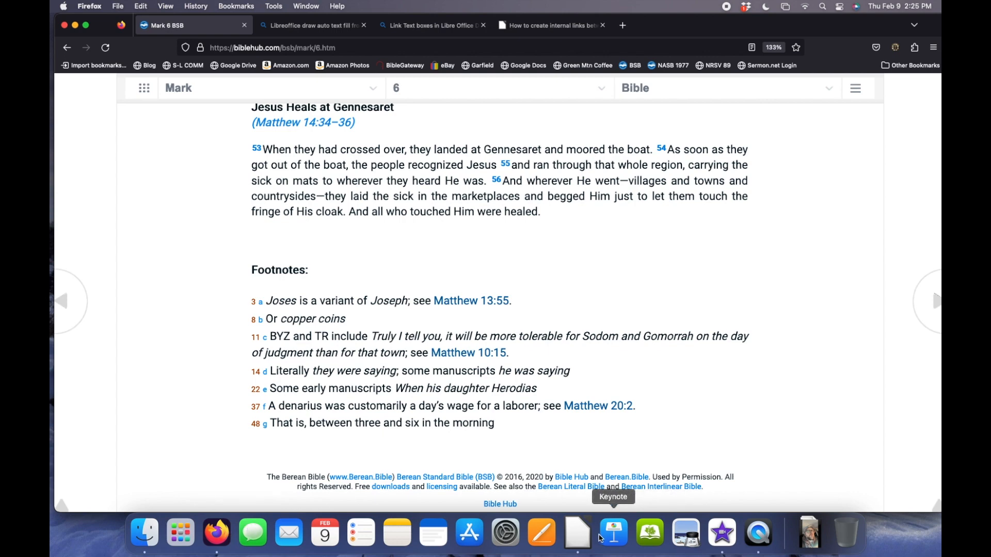
click(578, 533)
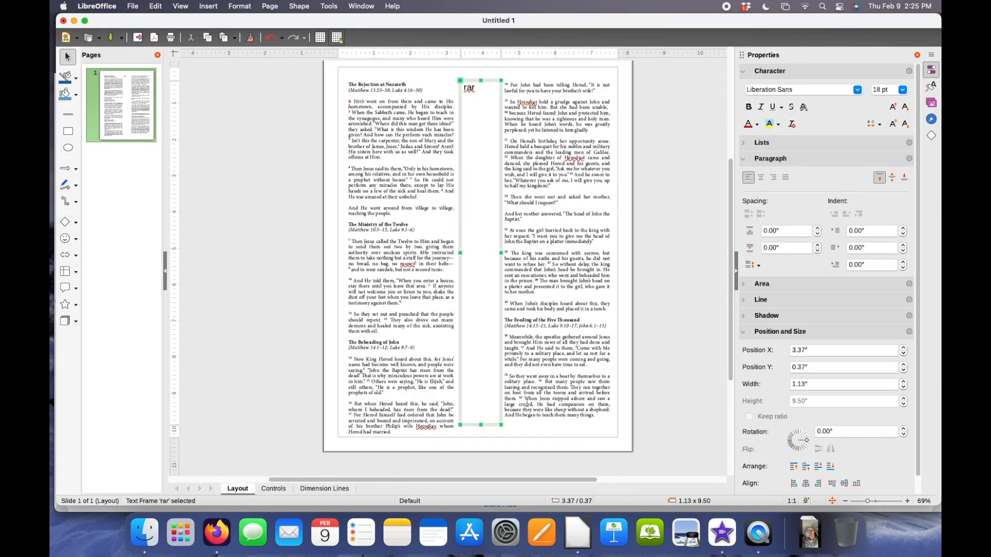
scroll(525, 404, up, 5)
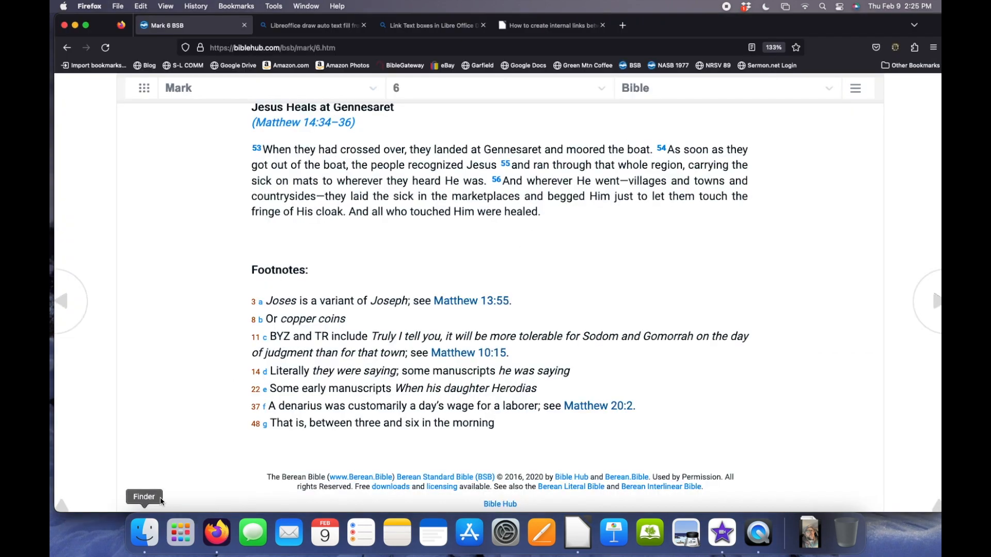
click(217, 532)
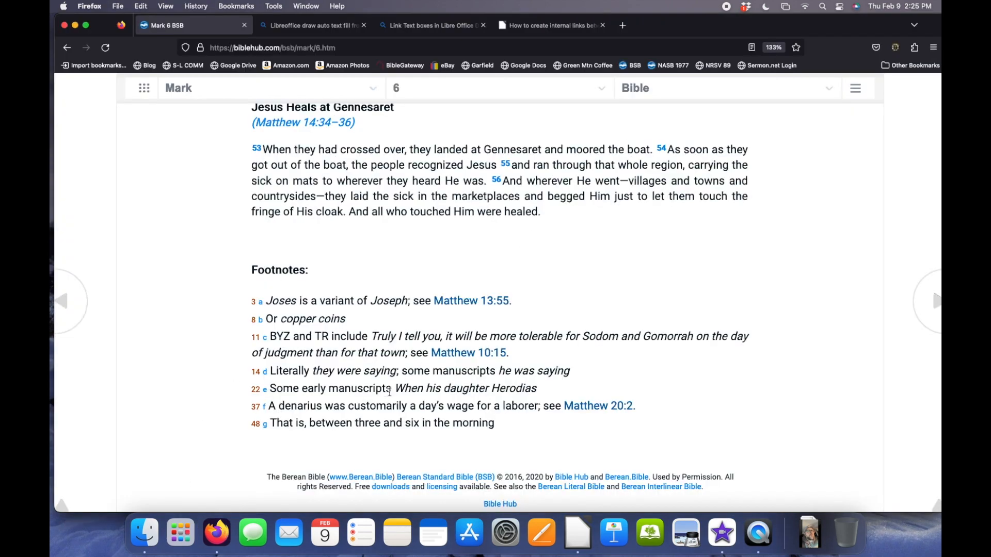
- Copy the Mark 6 footnotes for verses 3 through 22 and shrink the Firefox window to a narrow strip beside the page layout
drag(545, 395, 243, 309)
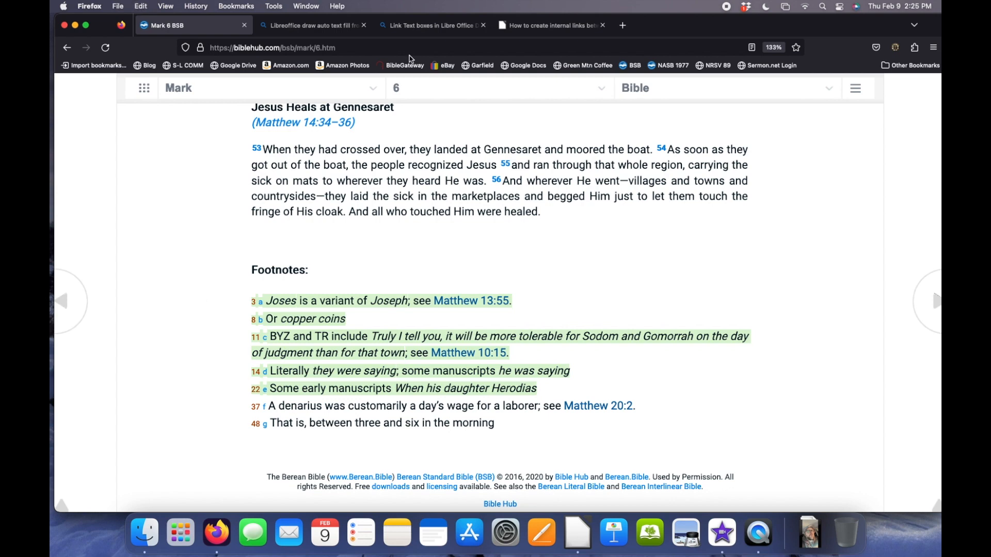
click(926, 127)
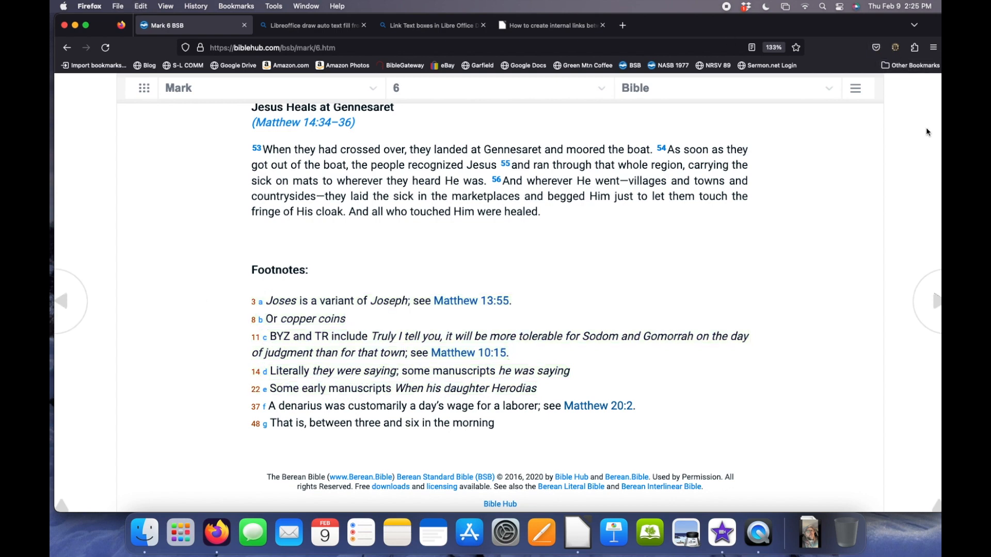
drag(840, 29, 812, 46)
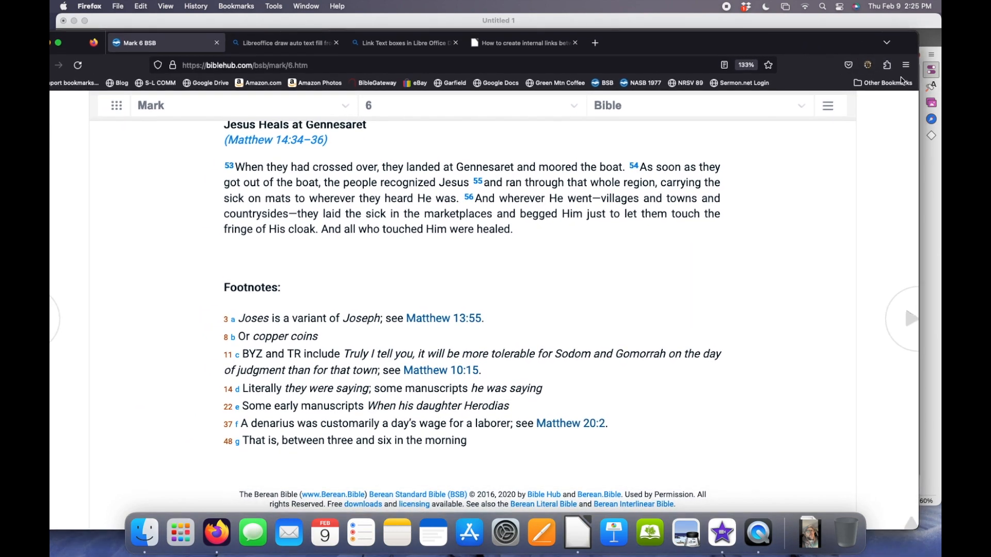
drag(920, 81, 277, 82)
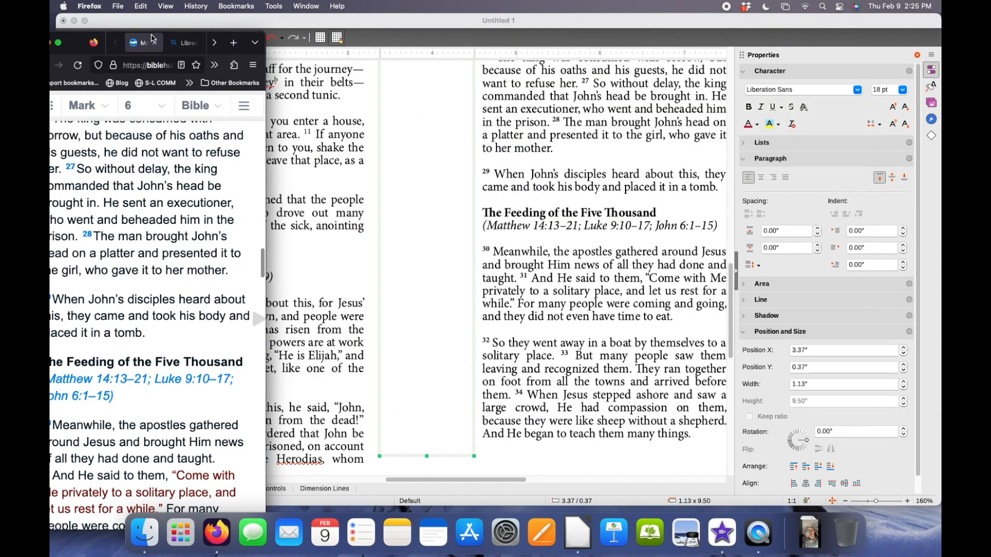
mouse_move(106, 37)
mouse_down()
mouse_move(145, 39)
mouse_move(107, 36)
mouse_up()
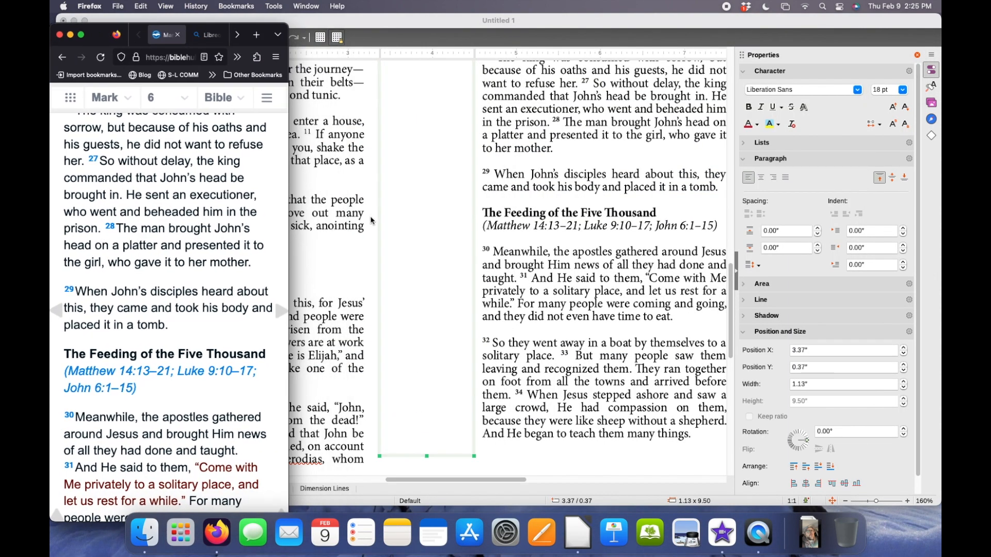
- Replace the placeholder "rar" in the center text box of the LibreOffice Draw page with the copied footnotes
click(417, 197)
scroll(412, 168, up, 3)
scroll(412, 168, up, 10)
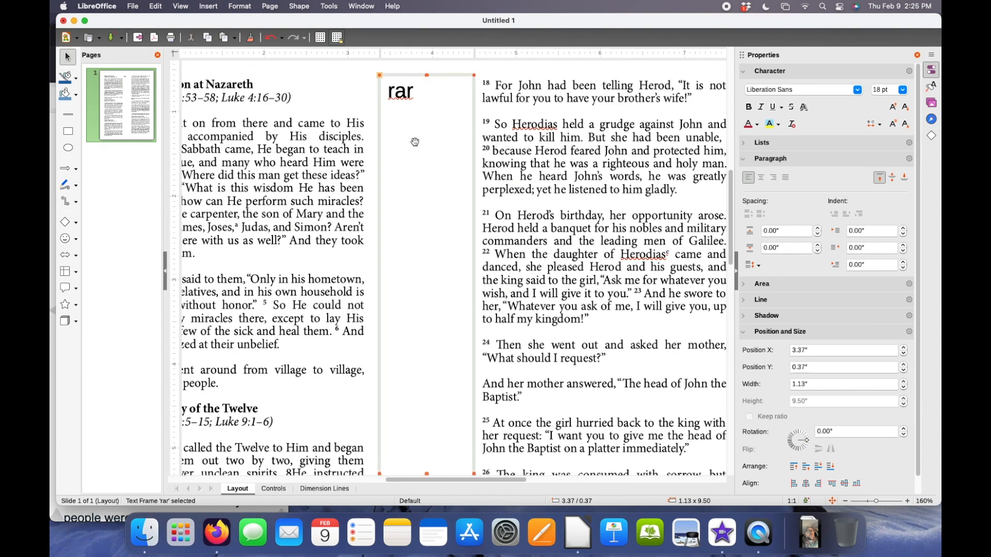
click(431, 140)
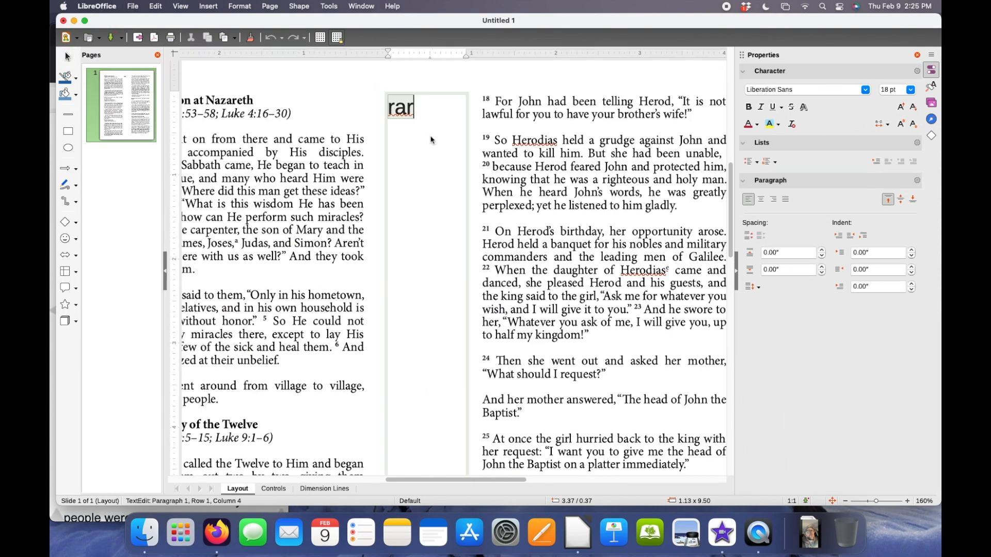
key(super+v)
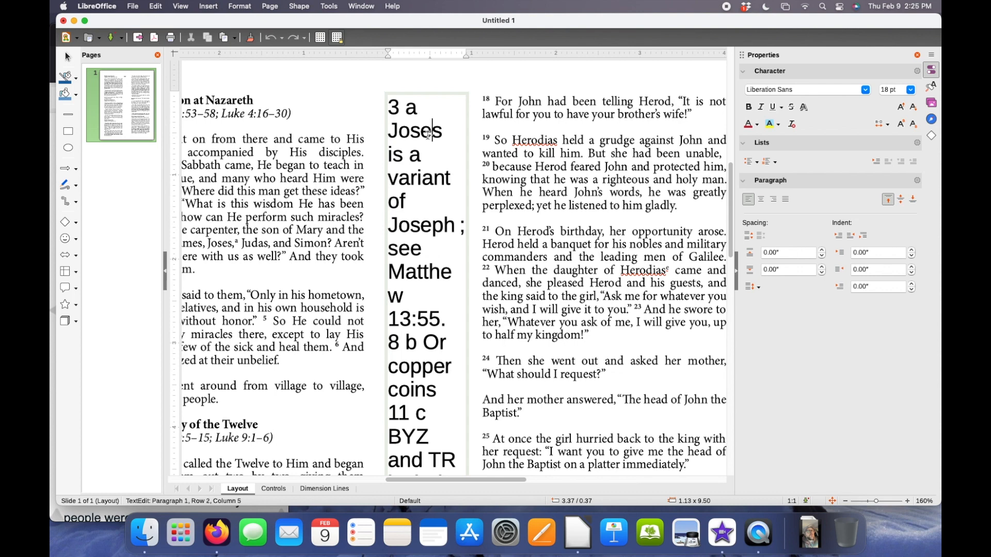
- Set all the footnote text in the center text box to Minion Pro at 8 pt
key(super+a)
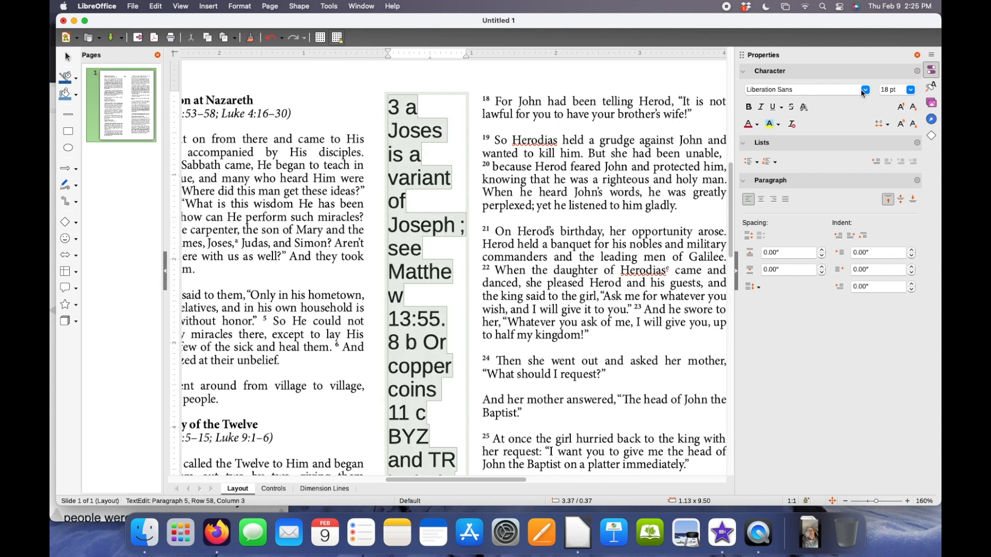
click(866, 89)
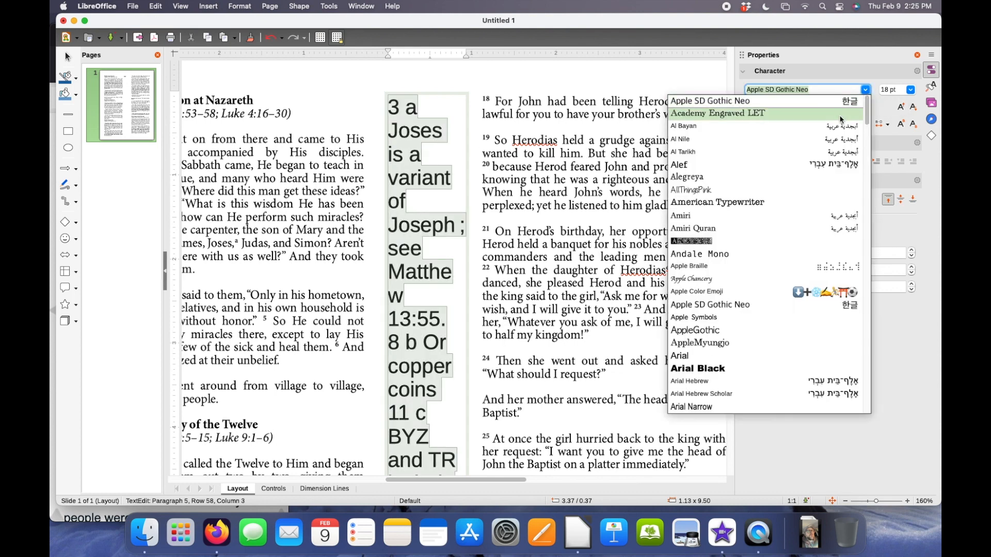
text(min)
key(Return)
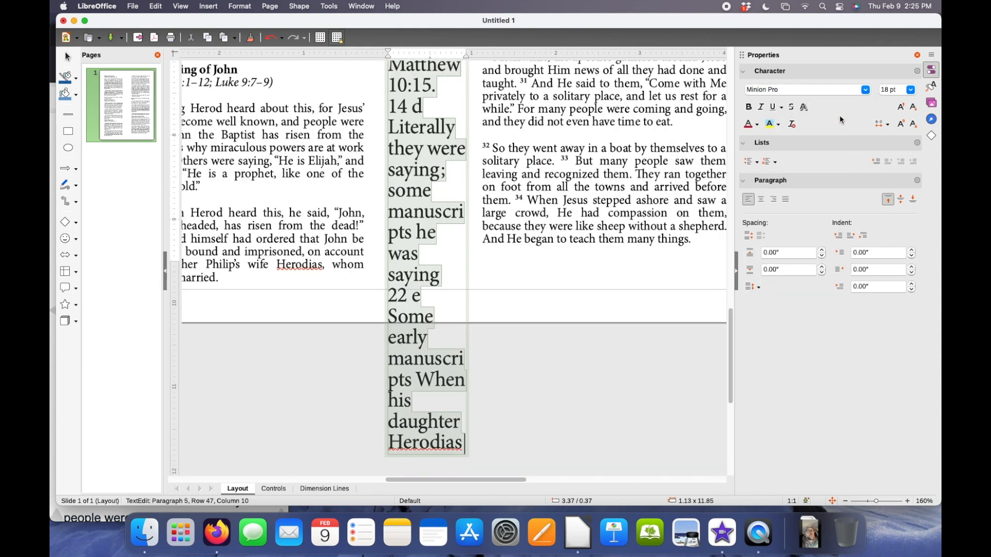
click(911, 90)
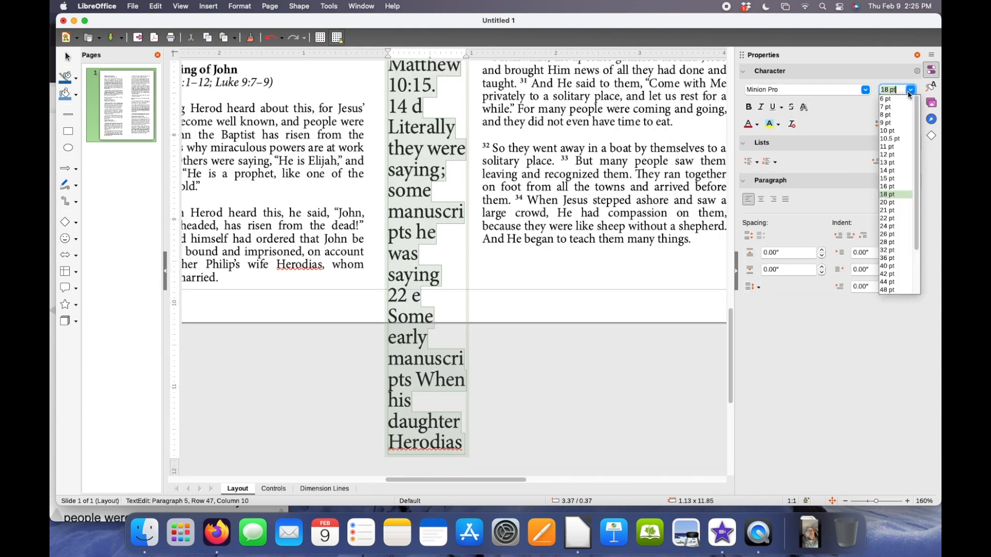
click(885, 115)
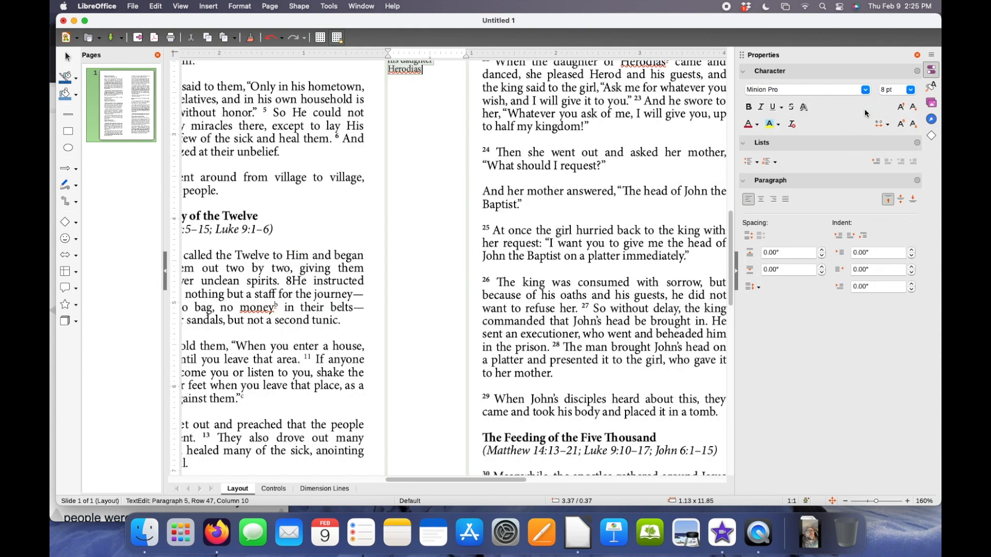
scroll(308, 207, up, 5)
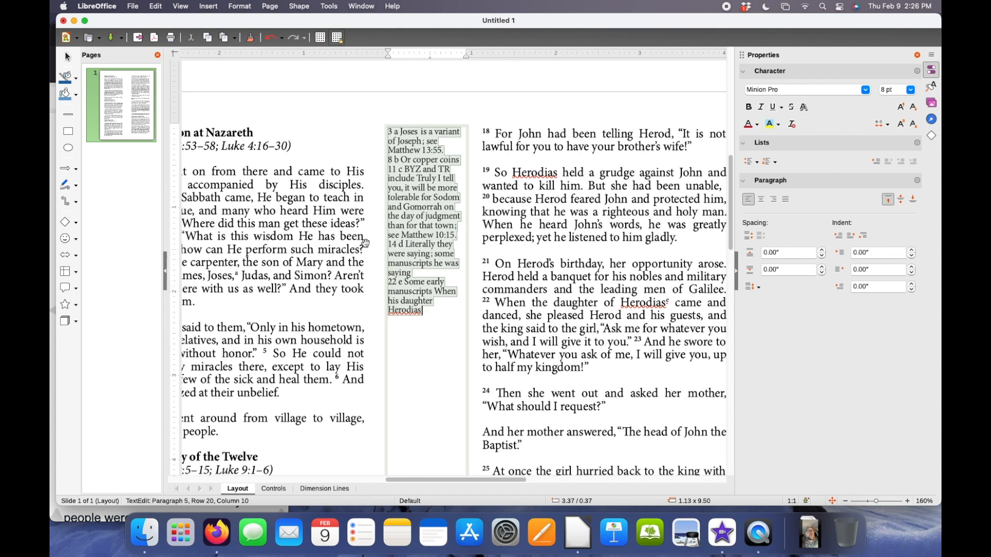
- Separate the footnotes for verses 3, 8, 11, 14 and 22 with a blank line between each
click(409, 164)
key(Return)
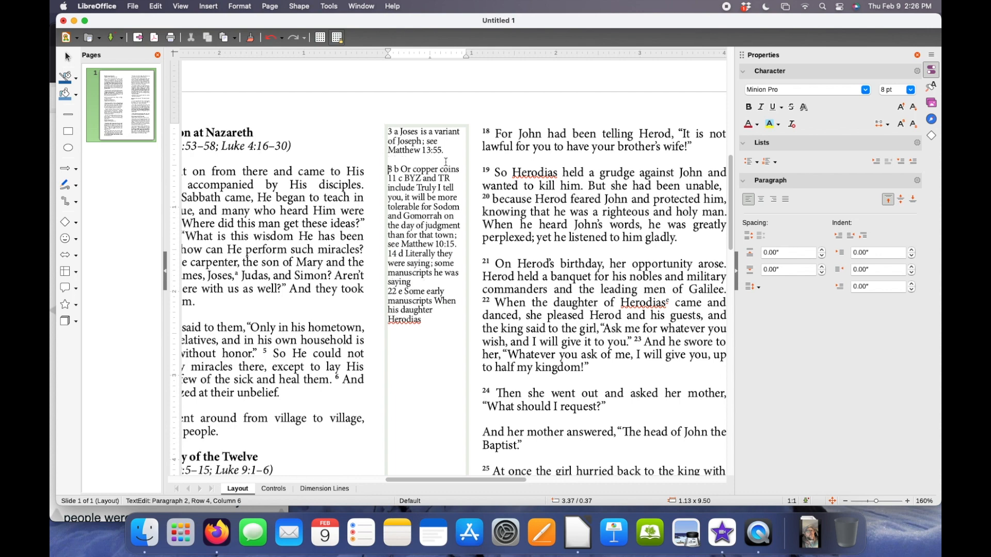
key(Return)
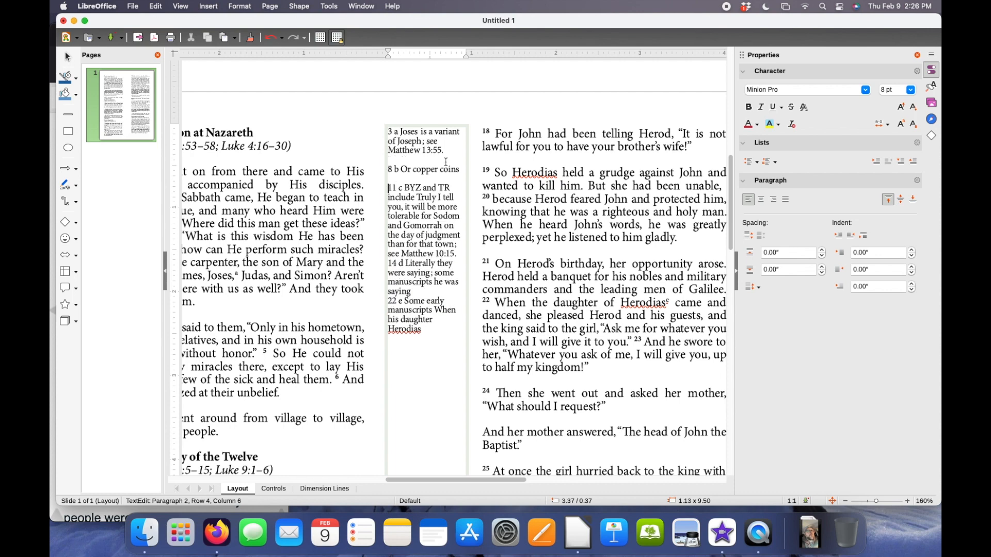
key(Return)
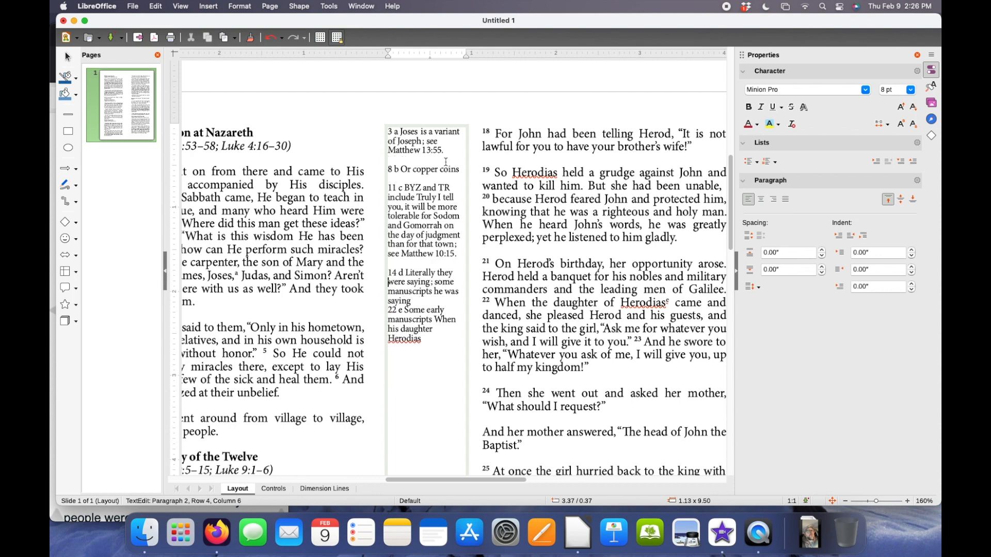
key(Return)
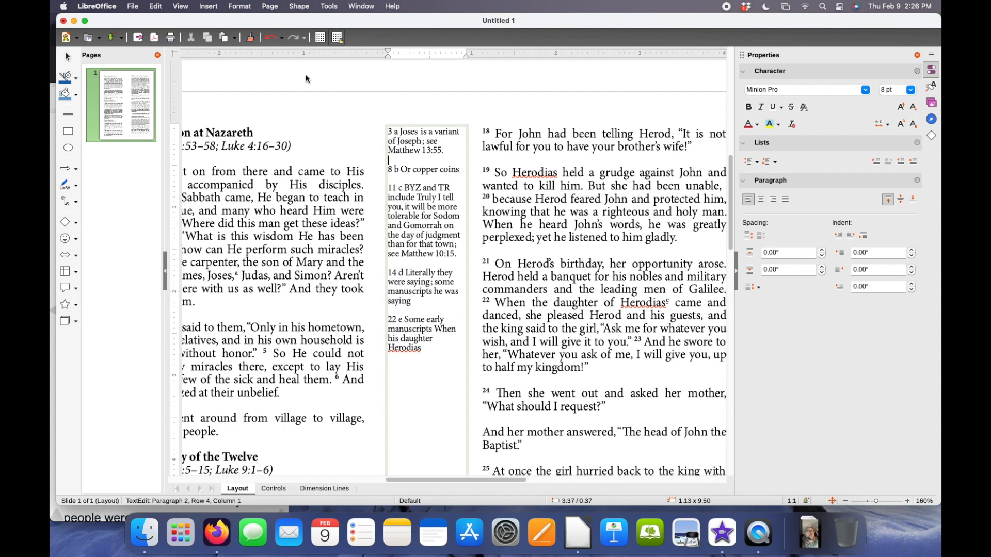
- Narrow the LibreOffice window so it sits beside Firefox, and bring the Bible Hub footnotes into view for reference
drag(55, 89, 314, 93)
scroll(246, 185, down, 20)
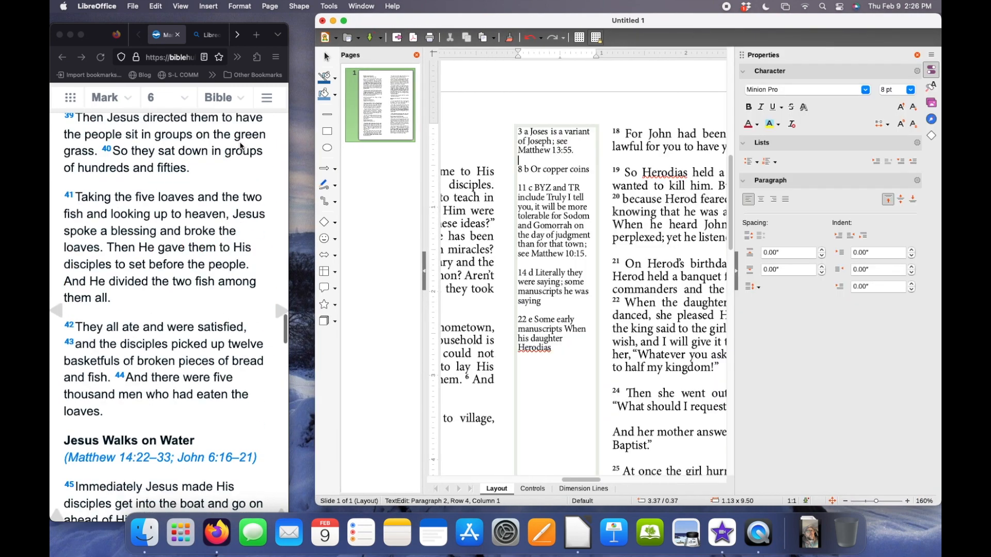
scroll(236, 244, down, 10)
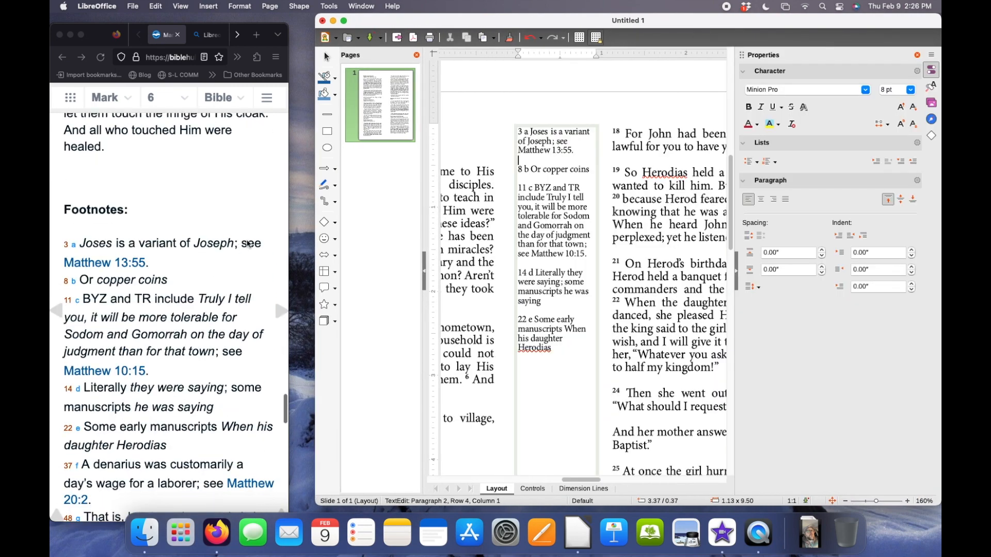
- Make the verse numbers 3 and 8 bold at the start of the first two footnotes
click(526, 132)
key(Left)
key(shift+Left)
key(super+b)
key(Down)
key(Down)
key(Down)
key(Down)
key(shift+Right)
key(super+b)
key(Down)
key(Down)
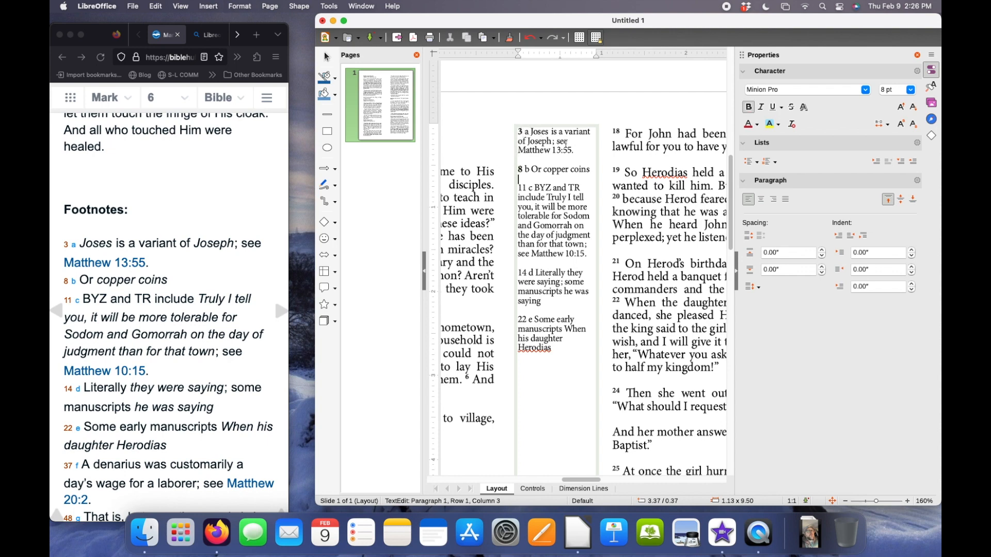
- Make the verse numbers 11, 14 and 22 bold at the start of the remaining footnotes
key(Right)
key(shift+Left)
key(shift+Left)
key(super+b)
key(Down)
key(Down)
key(shift+Left)
key(shift+Left)
key(super+b)
key(Down)
key(shift+Left)
key(shift+Left)
key(super+b)
key(Up)
key(Up)
key(Up)
key(Up)
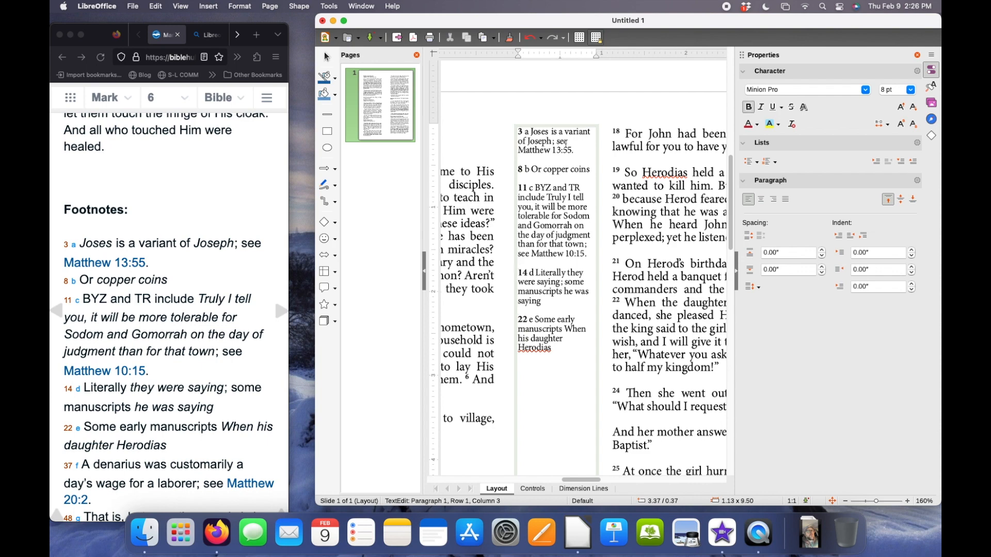
- Italicize the words "Joses" and "Joseph" in the verse 3 footnote
click(548, 134)
key(shift+Left)
key(shift+Left)
key(shift+Left)
key(super+i)
key(Down)
key(shift+Right)
key(shift+Right)
key(shift+Right)
key(shift+Right)
key(shift+Right)
key(shift+Right)
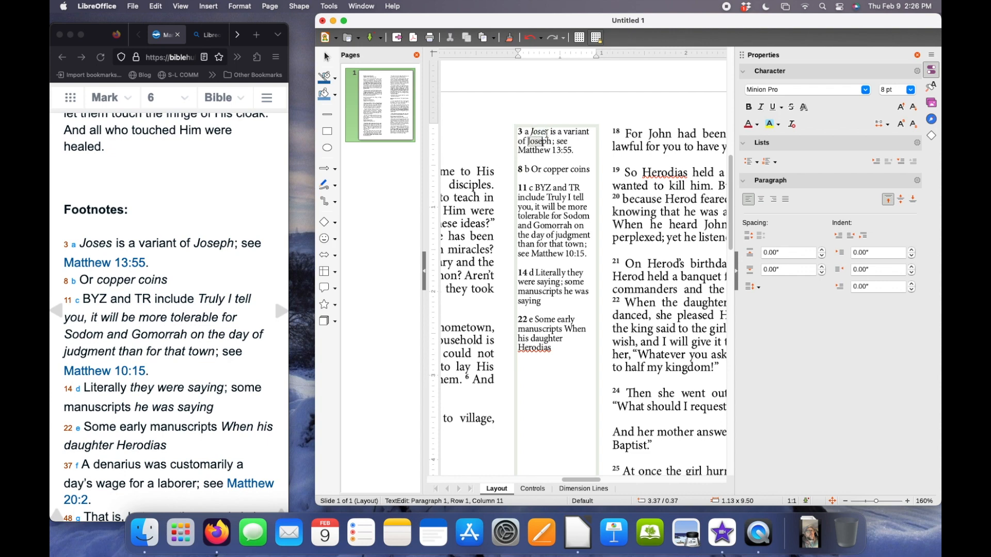
key(super+i)
- Italicize "copper coins" in the verse 8 footnote
key(Down)
key(Down)
key(shift+super+Right)
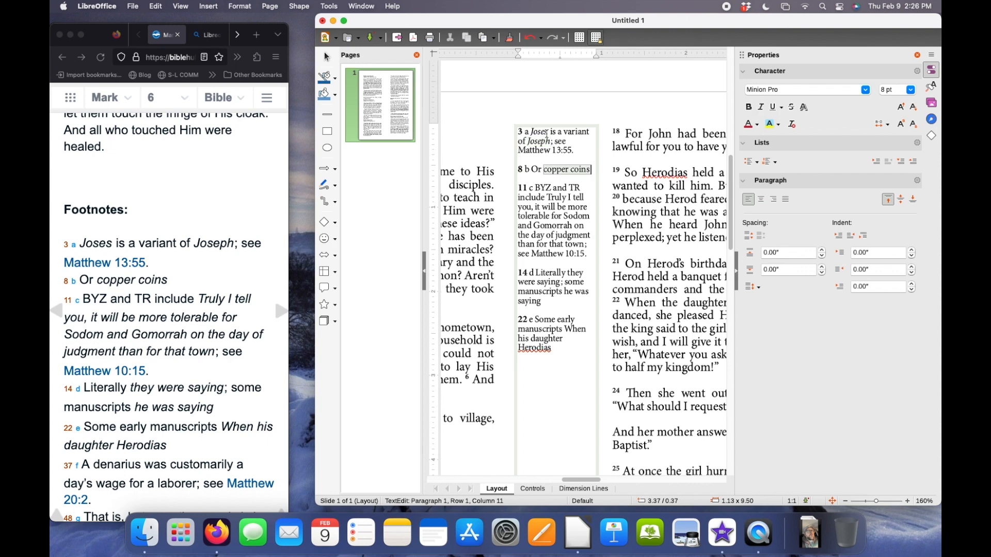
key(super+i)
- Italicize the quotation from "Truly I tell you" through "than for that town" in the verse 11 footnote
key(Down)
key(Down)
key(Down)
key(shift+Down)
key(shift+Down)
key(shift+Down)
key(shift+Down)
key(shift+Down)
key(shift+Right)
key(shift+Right)
key(shift+Right)
key(shift+Right)
key(shift+Right)
key(shift+Right)
key(shift+Right)
key(shift+Right)
key(shift+Right)
key(shift+Right)
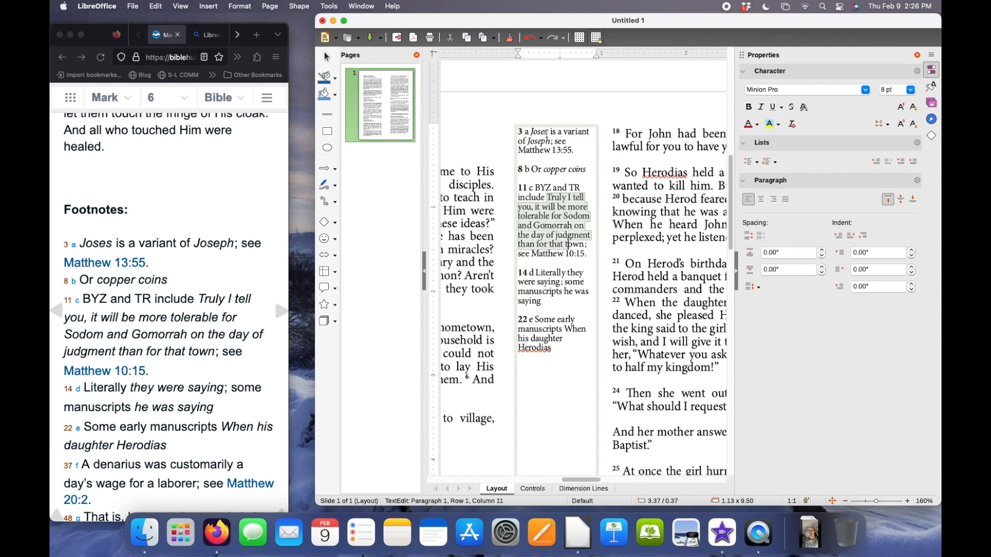
key(super+i)
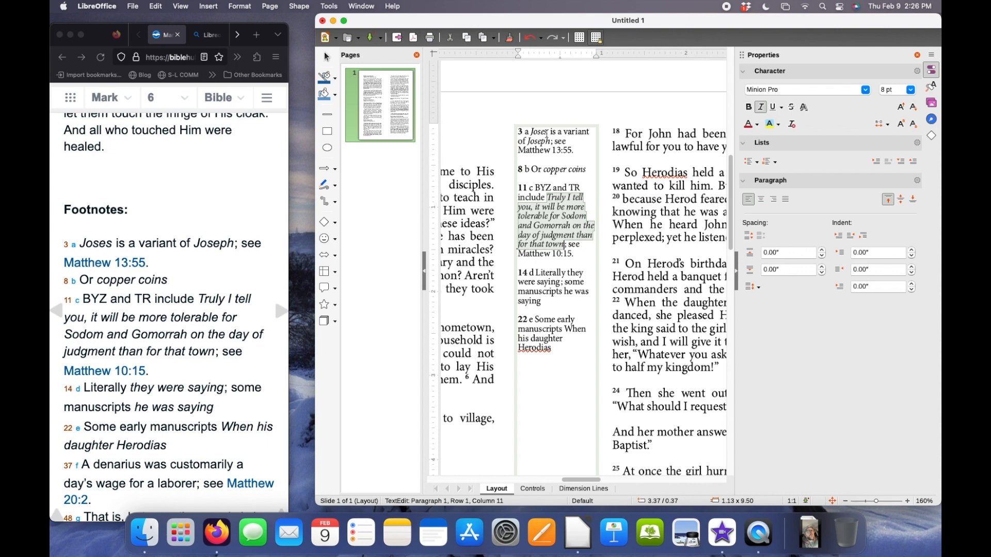
- Italicize the phrase "they were saying" in the verse 14 footnote
key(Down)
key(Down)
key(Down)
key(Right)
key(shift+Right)
key(shift+Right)
key(shift+Right)
key(shift+Right)
key(shift+Right)
key(shift+Right)
key(shift+Right)
key(shift+Right)
key(shift+Right)
key(shift+Right)
key(shift+Right)
key(shift+Right)
key(shift+Right)
key(shift+Right)
key(shift+Right)
key(shift+Right)
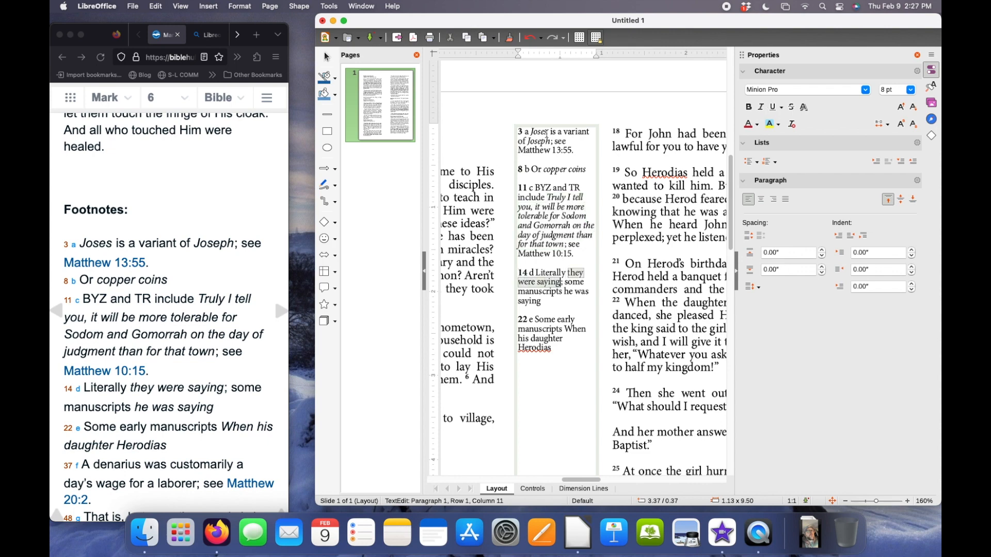
key(super+i)
- Italicize the closing phrase "he was saying" in the verse 14 footnote
key(Down)
key(shift+End)
key(shift+Right)
key(shift+Right)
key(shift+Right)
key(shift+Right)
key(shift+Right)
key(shift+Right)
key(super+i)
- Italicize "When his daughter Herodias" in the verse 22 footnote
key(Down)
key(Down)
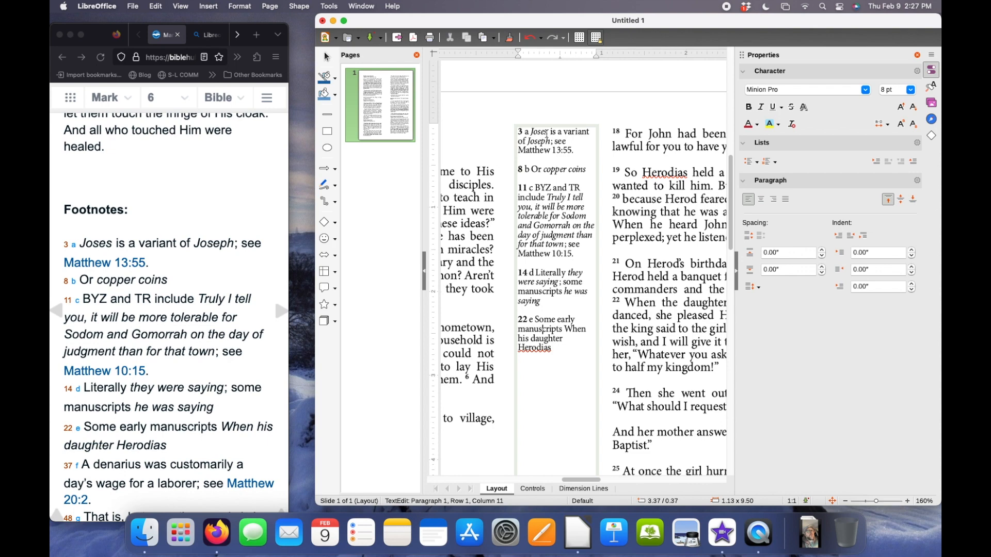
key(Right)
key(Right)
key(Right)
key(Right)
key(shift+Down)
key(shift+End)
key(super+i)
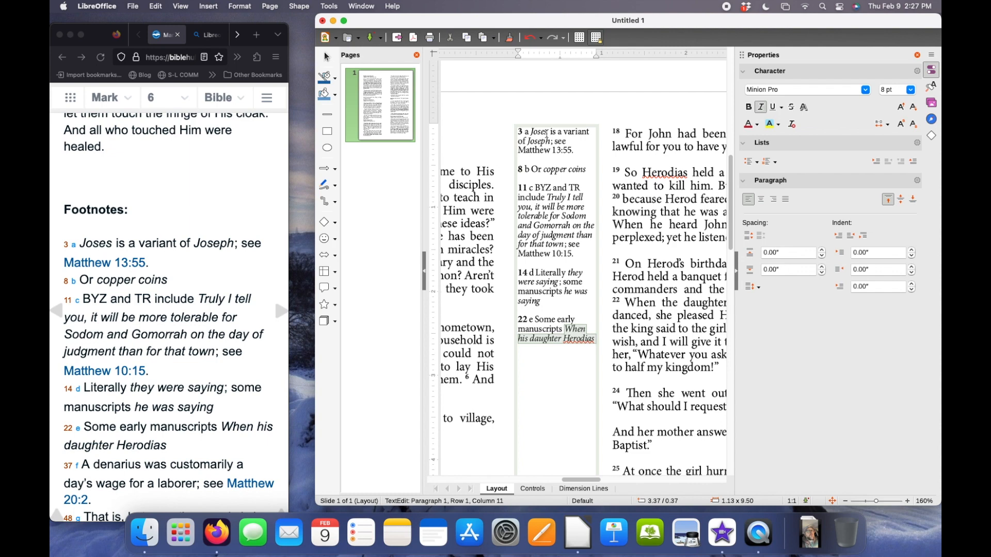
- Color the bold verse numbers of all the footnotes red, working from 22 back up to 3
key(Right)
key(Left)
key(Left)
key(shift+Left)
key(shift+Left)
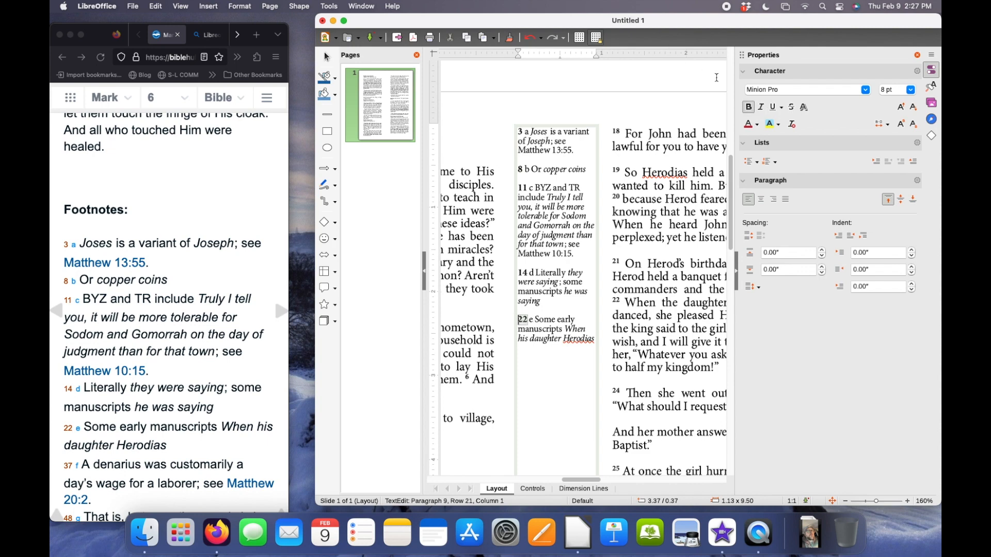
click(748, 124)
key(shift+Right)
key(shift+Right)
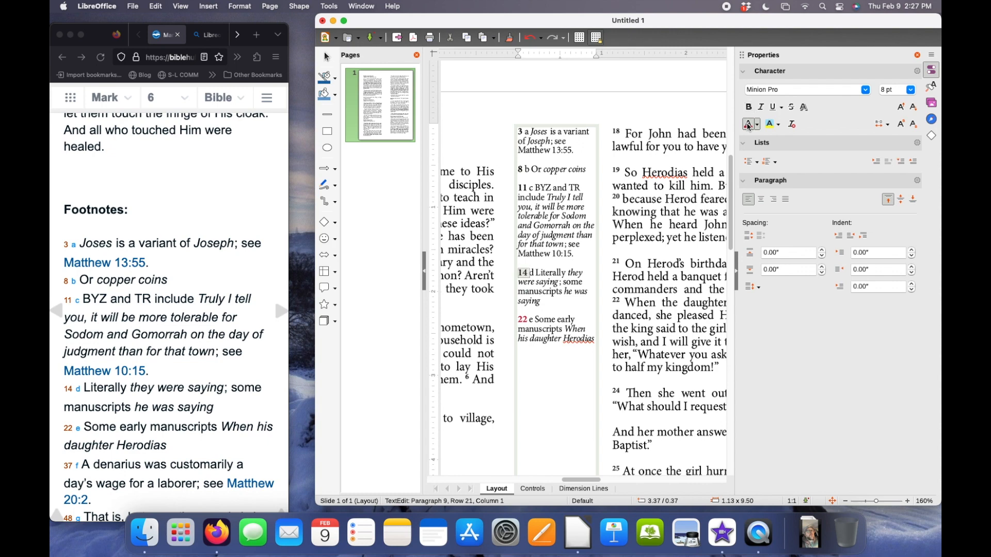
click(748, 125)
key(shift+Right)
key(shift+Right)
click(748, 126)
key(Down)
key(shift+Right)
click(749, 126)
- Color the footnote letter "a" after verse number 3 blue
key(Up)
key(Up)
key(Up)
key(shift+Right)
click(779, 125)
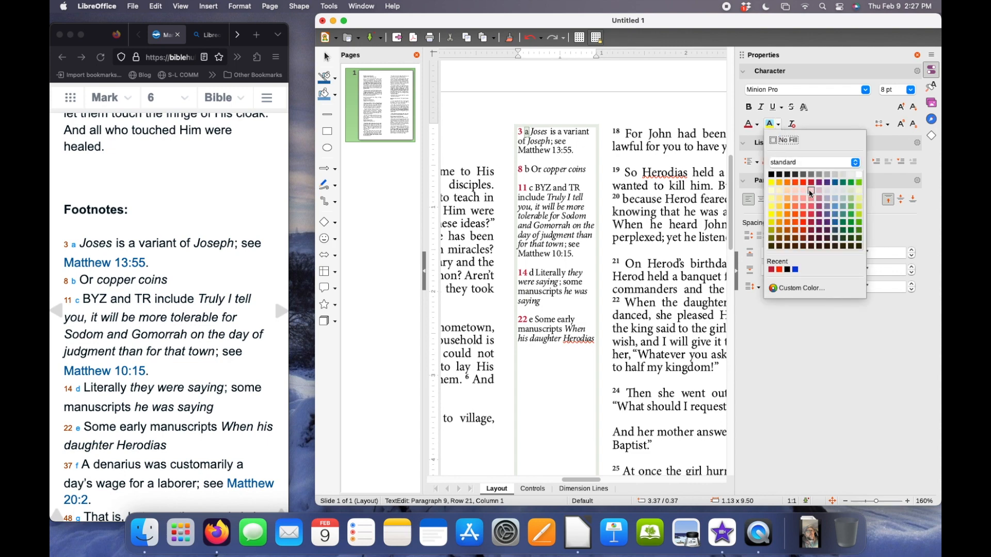
click(835, 222)
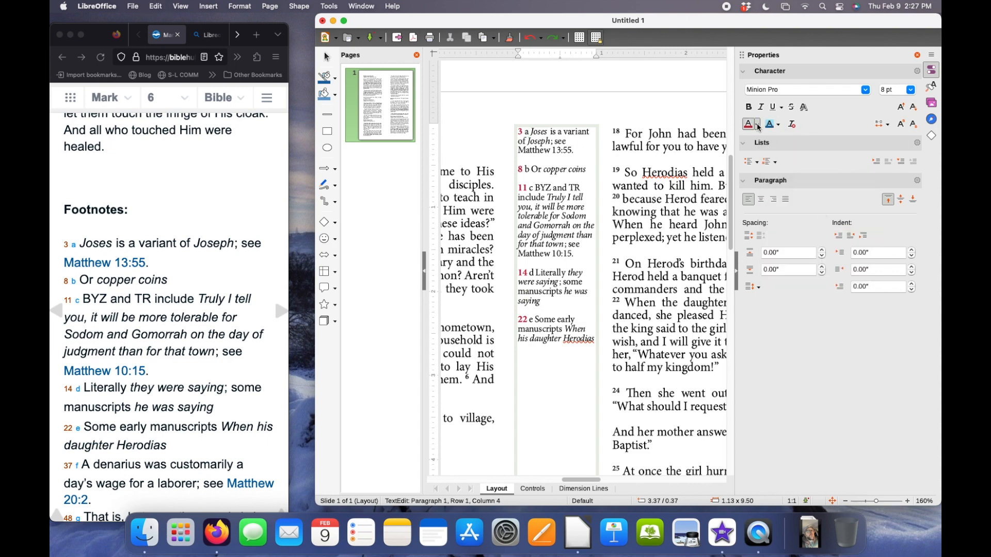
click(778, 125)
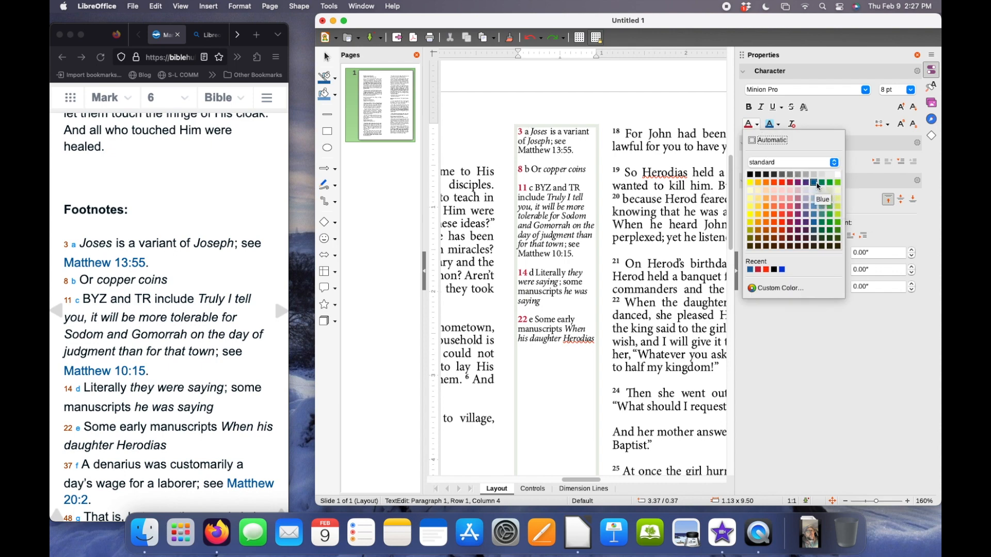
click(811, 229)
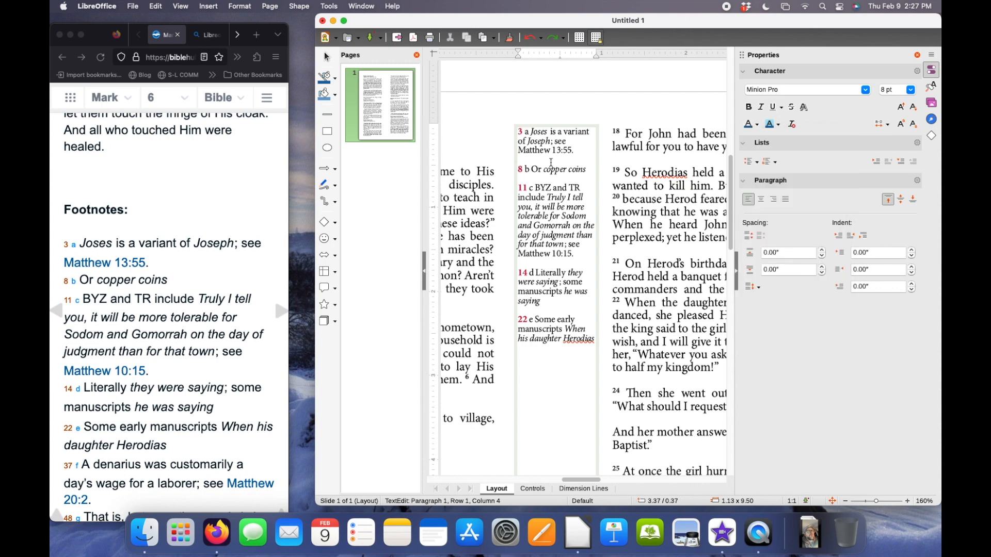
- Color the footnote letter "b" after verse number 8 blue
scroll(551, 163, up, 2)
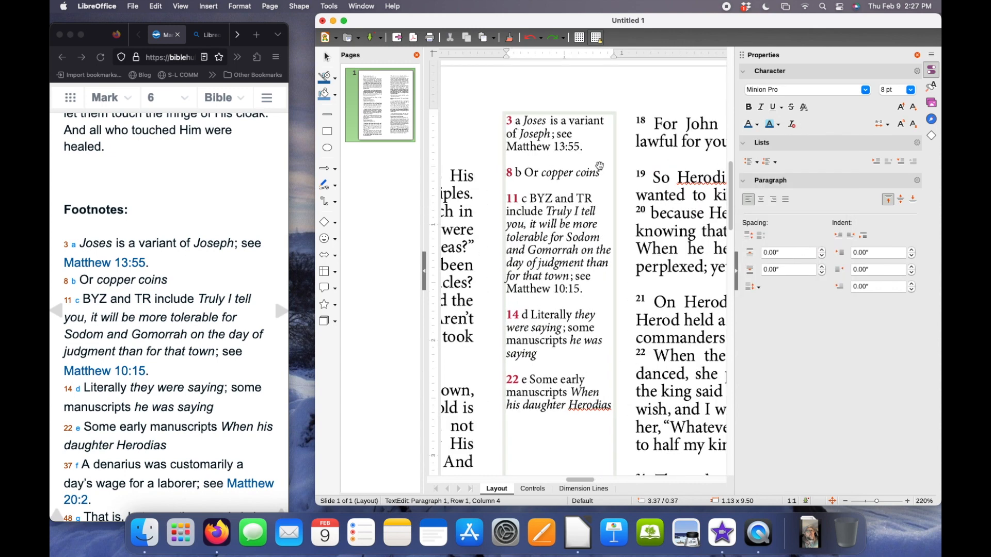
key(shift+Left)
key(Down)
key(Down)
key(Down)
key(Down)
key(Down)
key(Down)
key(Up)
key(Up)
key(shift+Right)
key(Down)
key(Down)
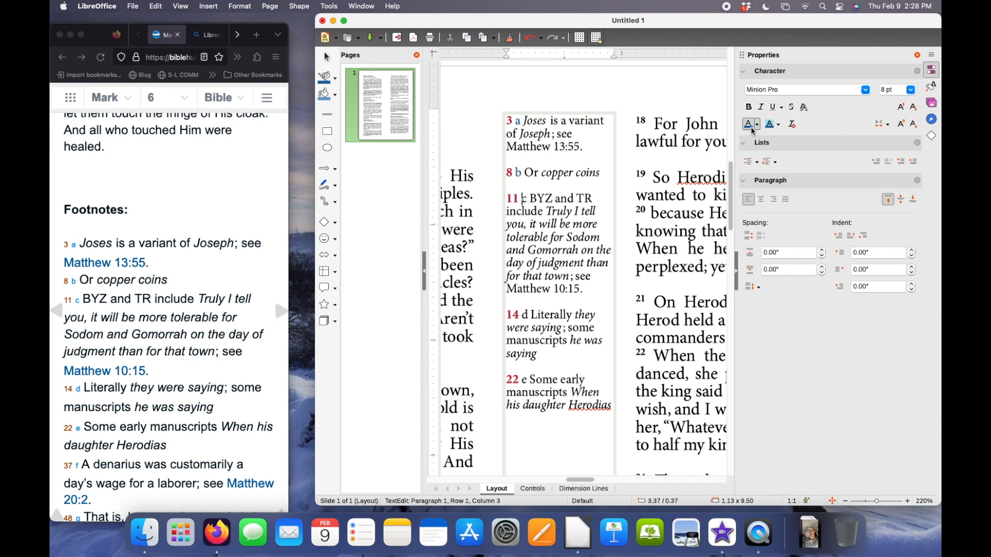
- Color the footnote letters "c", "d" and "e" after verse numbers 11, 14 and 22 blue
key(shift+Right)
click(752, 129)
key(Down)
key(Down)
key(Down)
key(Down)
key(Down)
key(Down)
key(Down)
key(Down)
key(Down)
key(shift+Right)
click(752, 129)
key(Down)
key(Down)
key(Down)
key(shift+Right)
click(752, 129)
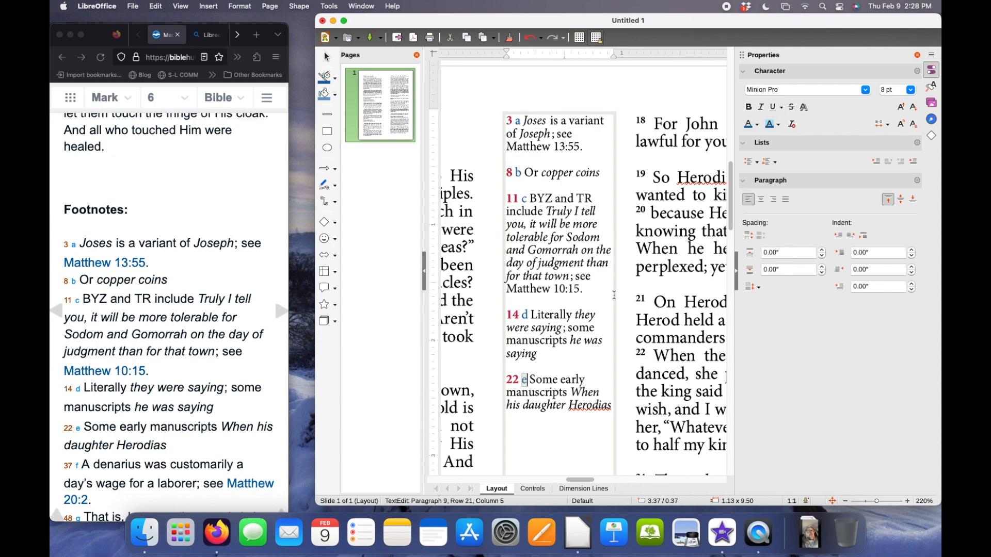
- Look over the two text columns and the center footnotes, ending at the page's upper margin with nothing selected
scroll(614, 295, down, 6)
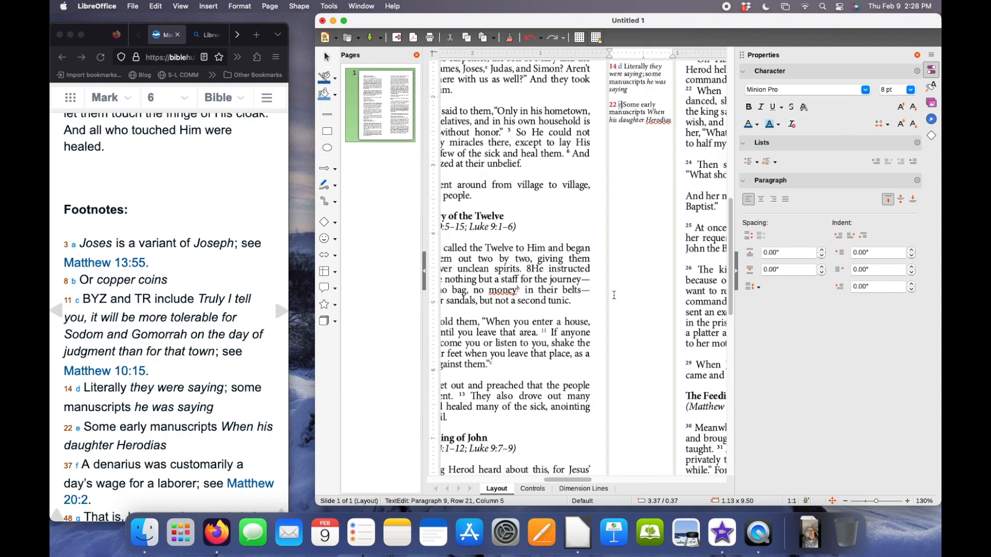
scroll(614, 295, down, 5)
scroll(614, 296, up, 10)
scroll(622, 298, left, 3)
scroll(622, 298, right, 6)
scroll(622, 298, down, 1)
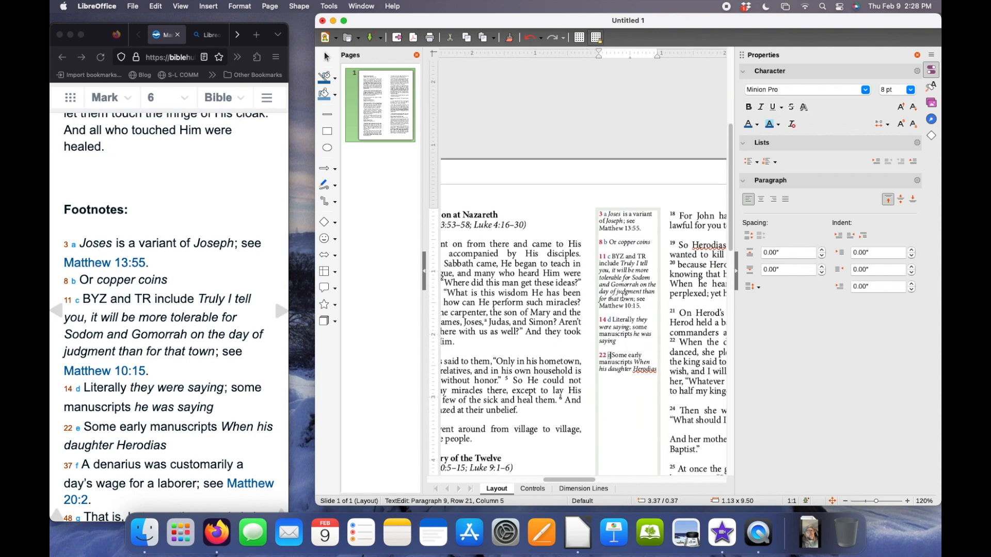
scroll(622, 297, right, 2)
scroll(622, 298, down, 1)
drag(537, 377, 547, 169)
click(571, 92)
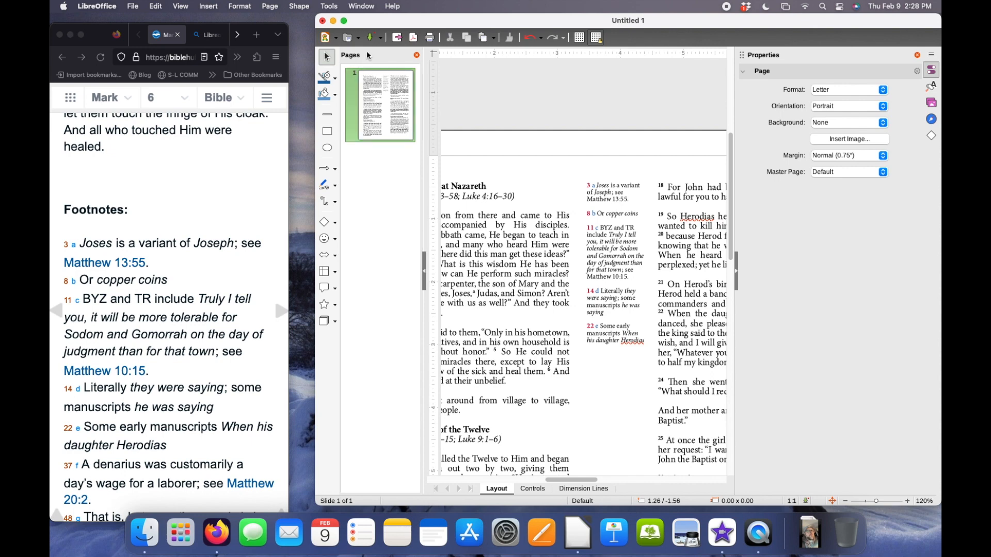
- Insert a text box about 1.38 × 0.50 inches above the columns and enter the bold title "MARK 6"
click(329, 6)
mouse_move(162, 5)
mouse_move(208, 5)
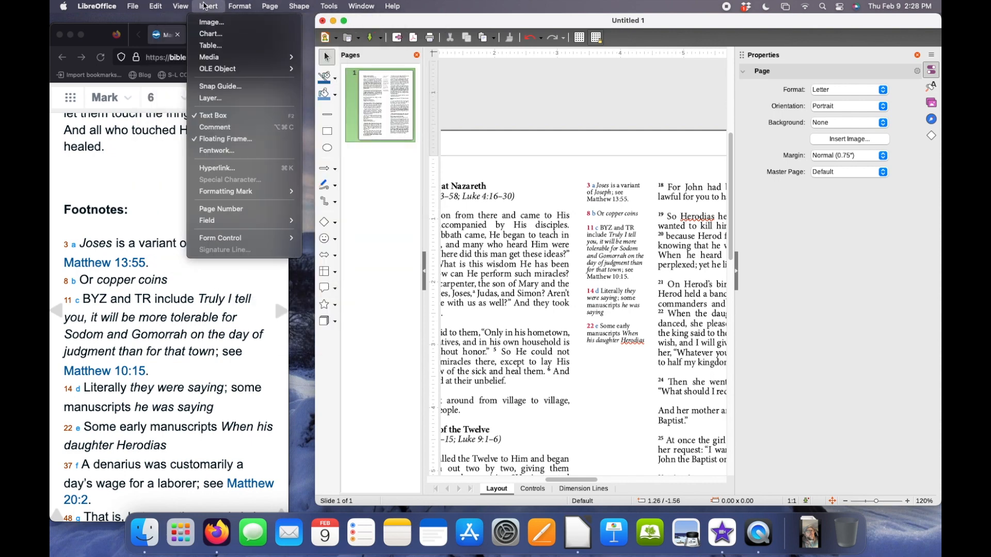
click(233, 115)
drag(518, 139, 602, 171)
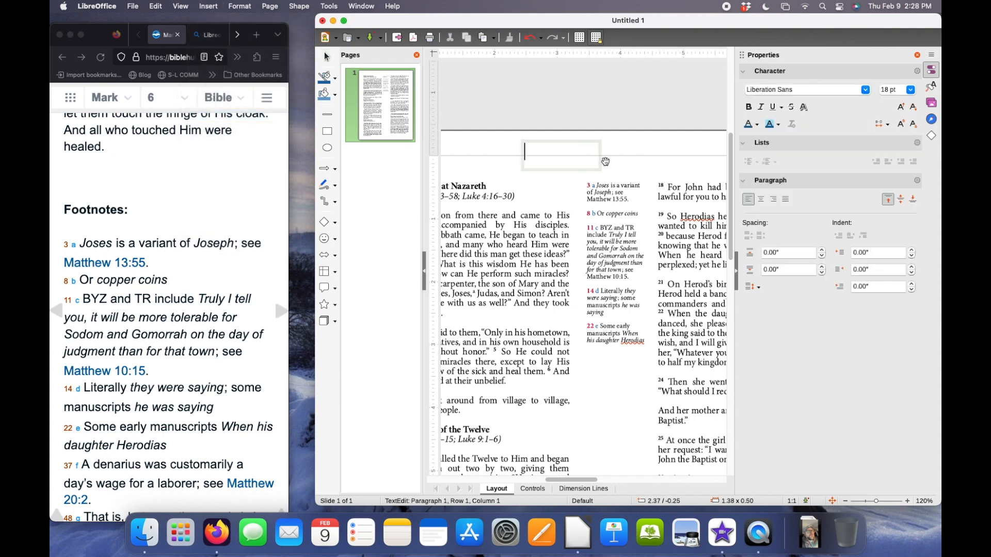
key(super+b)
text(MARK 6)
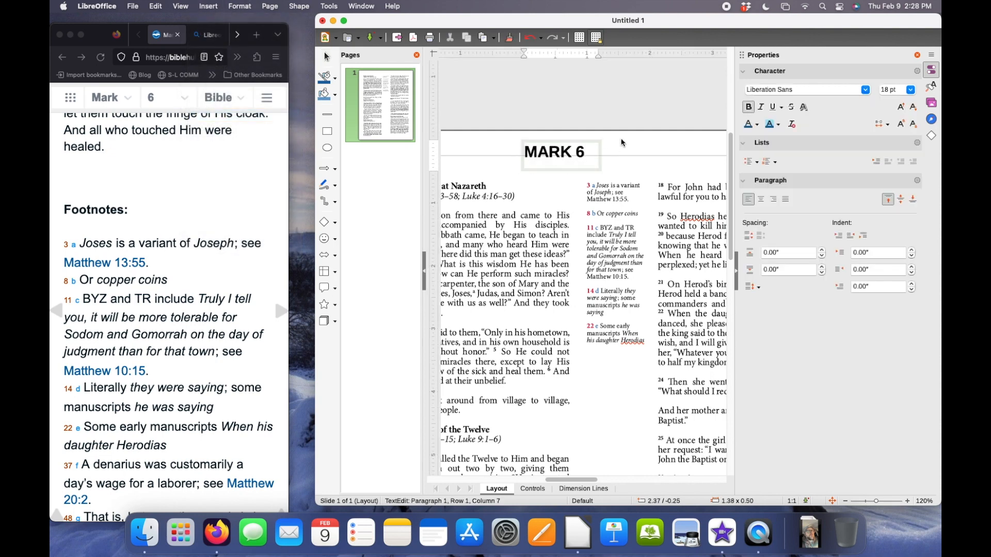
- Set the "MARK 6" title's font to Minion Pro at 8 pt
key(super+a)
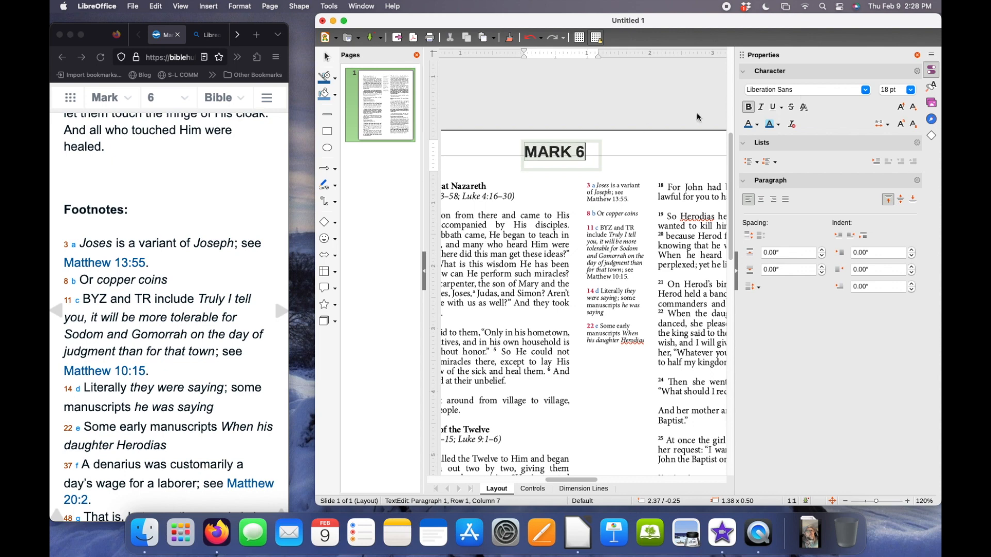
click(868, 92)
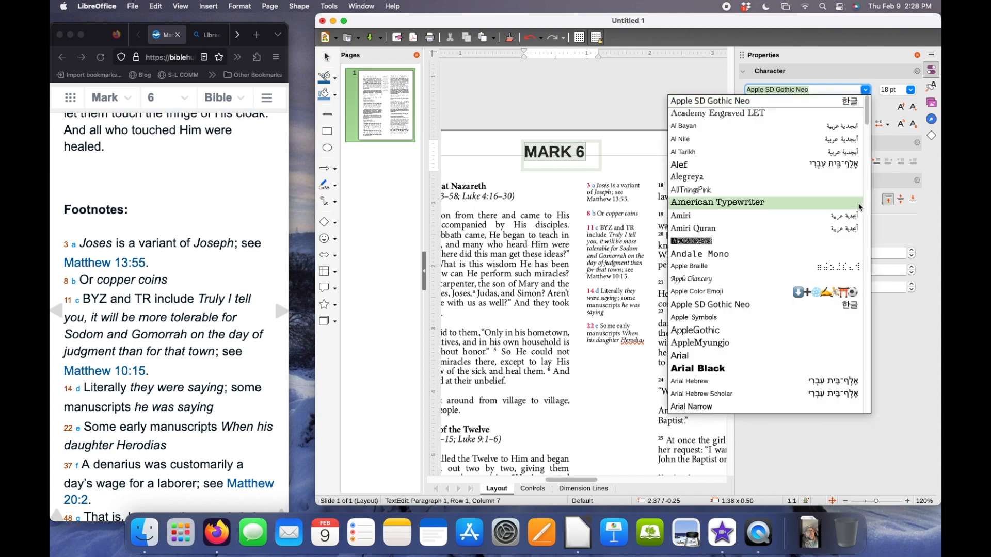
text(Minion Pro)
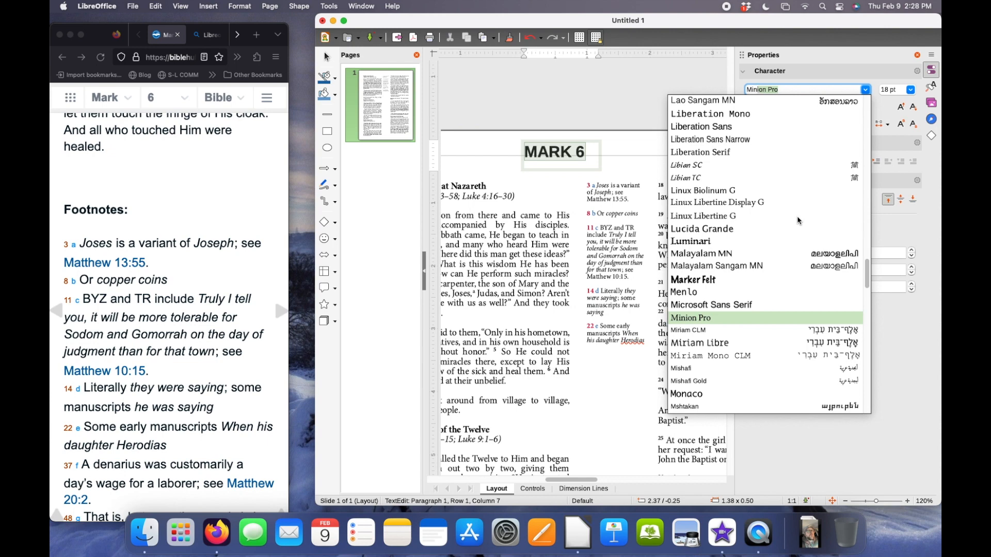
key(Return)
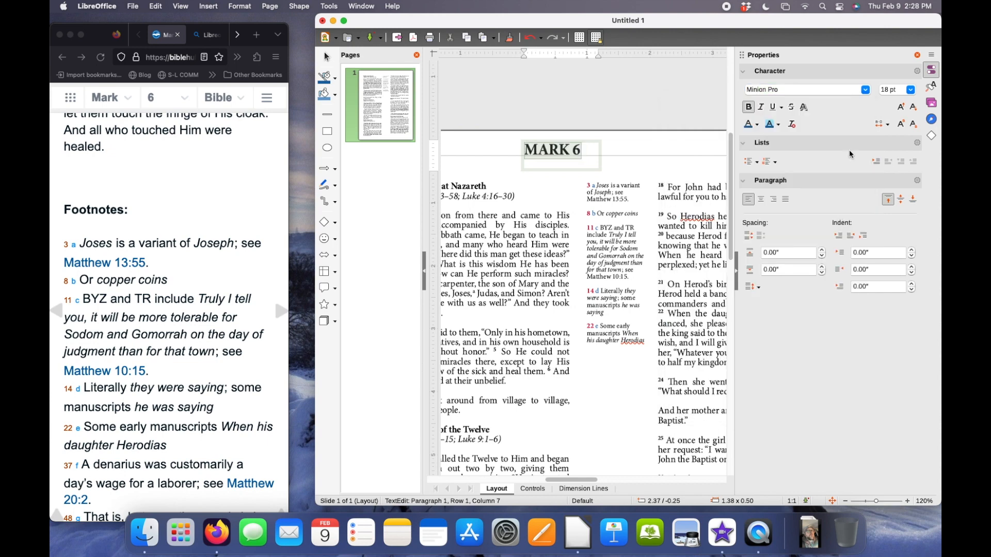
click(909, 90)
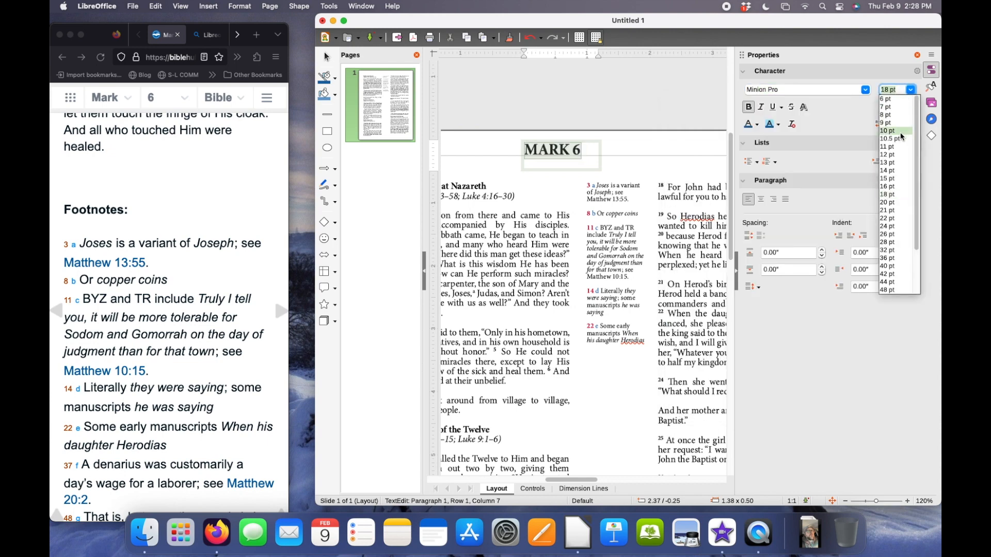
click(896, 117)
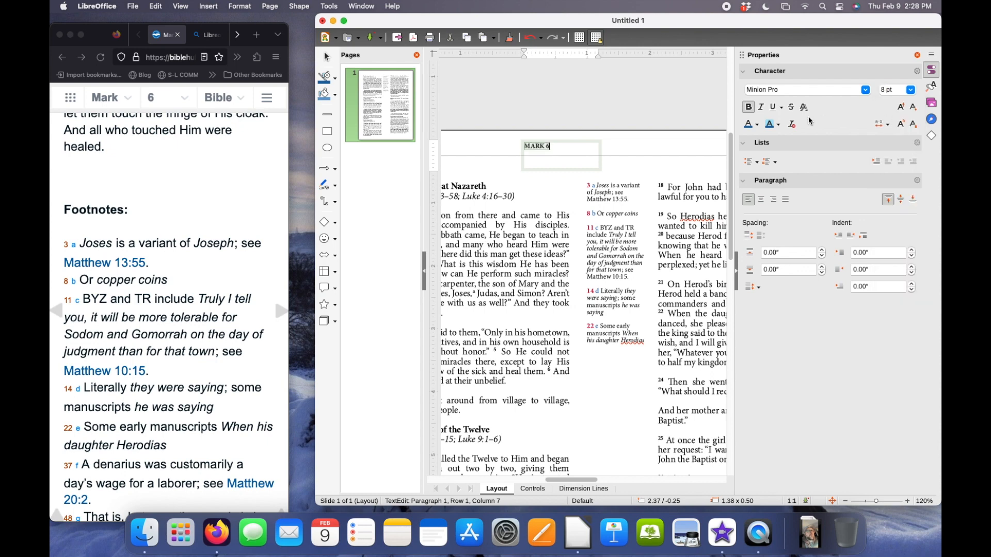
click(643, 138)
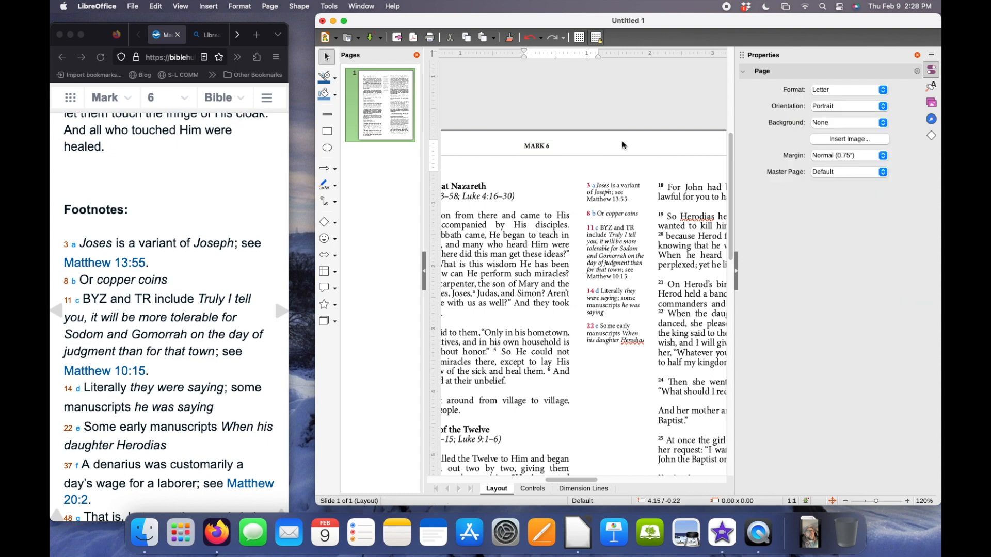
- Move the "MARK 6" box above the center footnotes, to about X 3.25 inches and Y 0.00 inches
click(573, 141)
drag(550, 167, 608, 168)
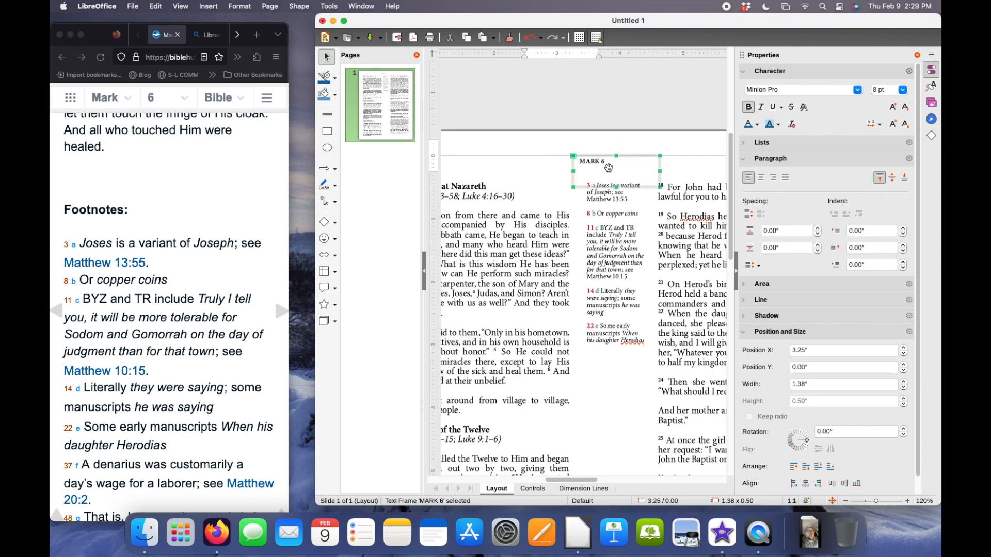
scroll(608, 168, down, 5)
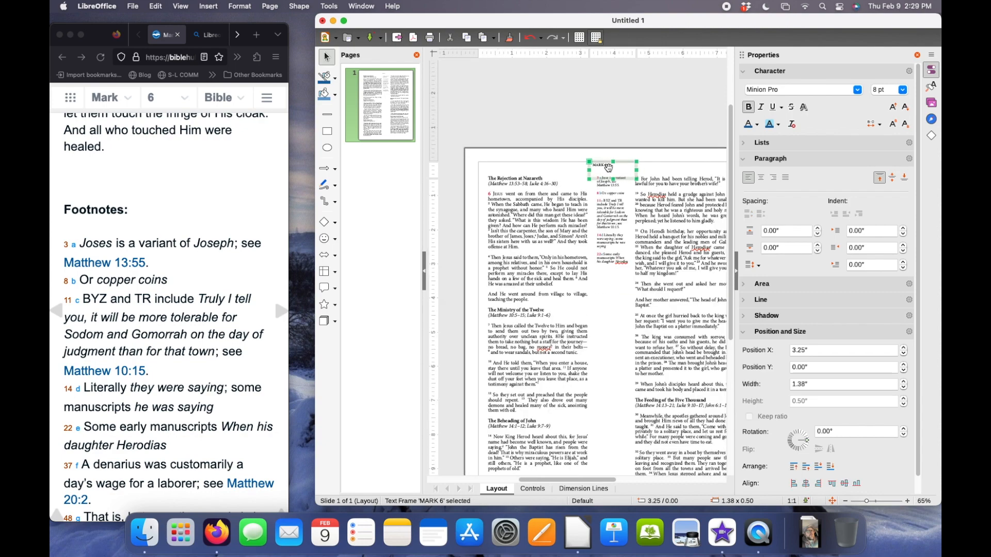
scroll(660, 263, down, 2)
scroll(660, 263, down, 1)
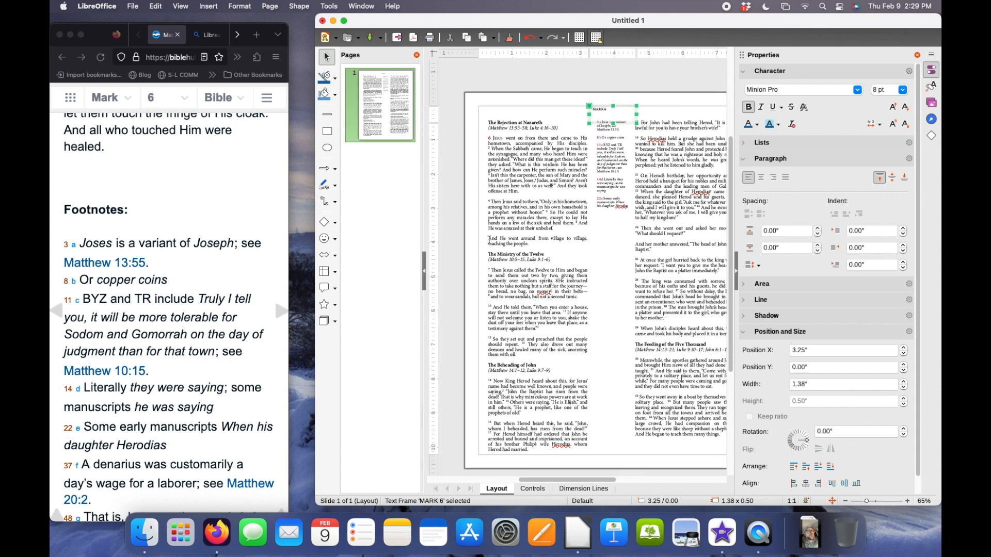
- Widen the document window over the browser so the full page width fits
click(304, 253)
click(314, 248)
drag(202, 245, 131, 245)
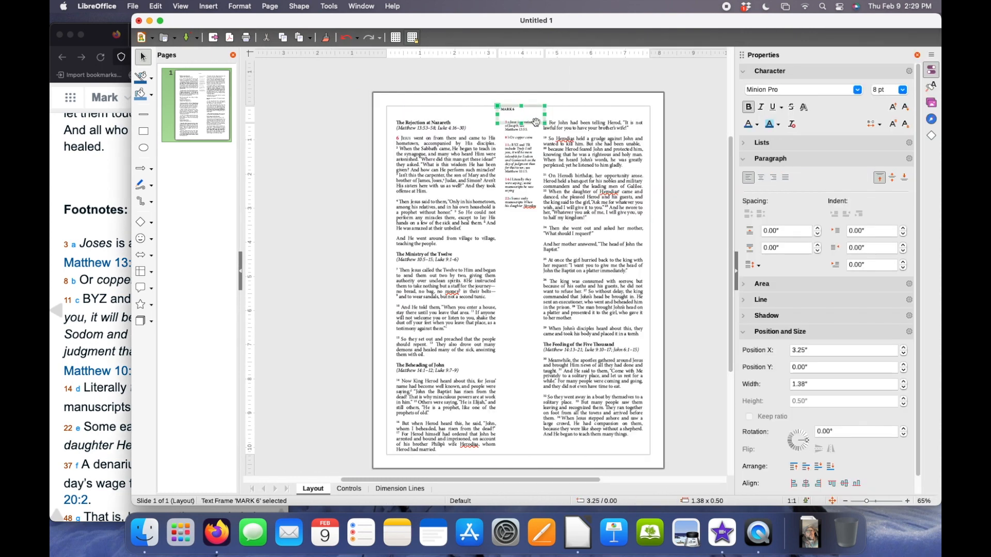
- Enlarge and center the "MARK 6" text and fit its box to about 1.12 × 0.37 inches over the footnote column
click(508, 110)
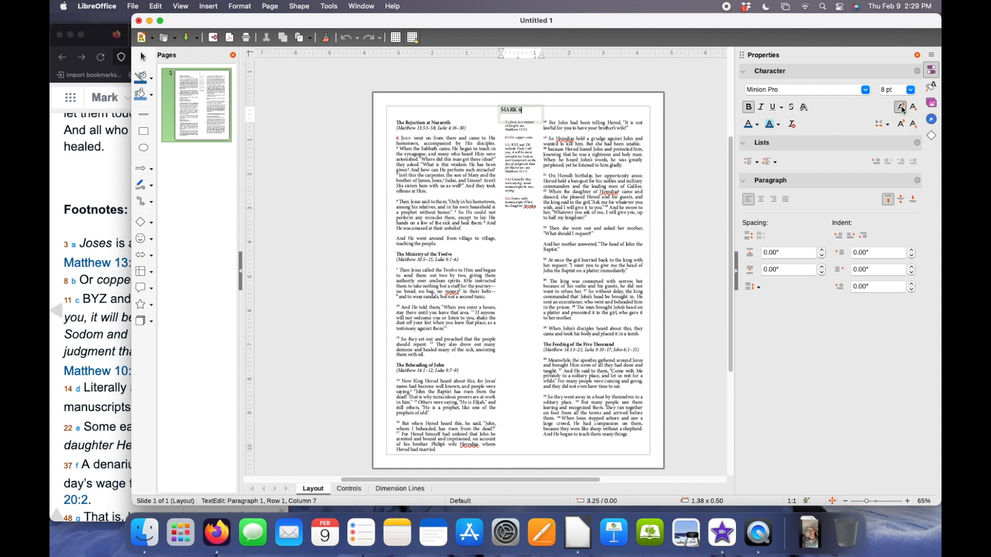
click(546, 116)
drag(545, 116, 549, 116)
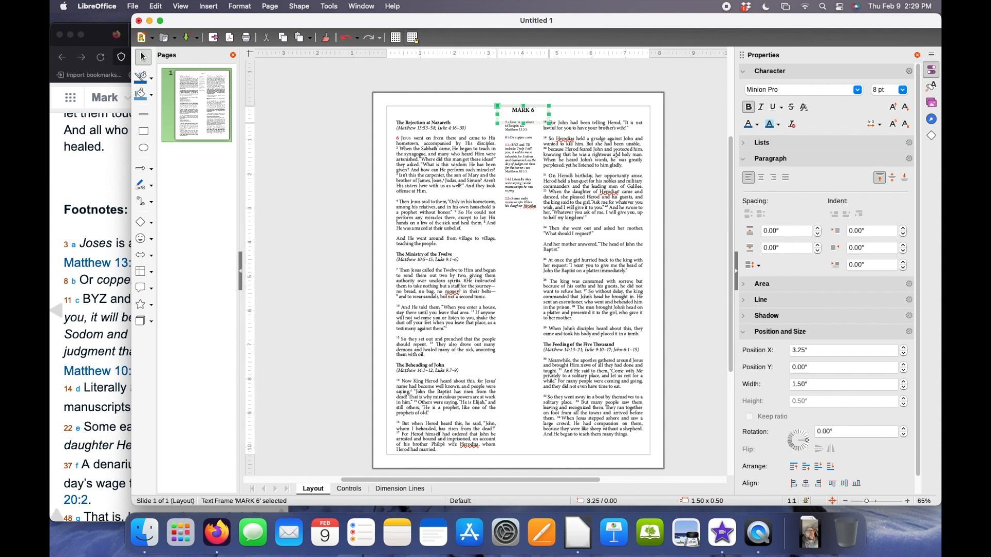
drag(523, 123, 523, 118)
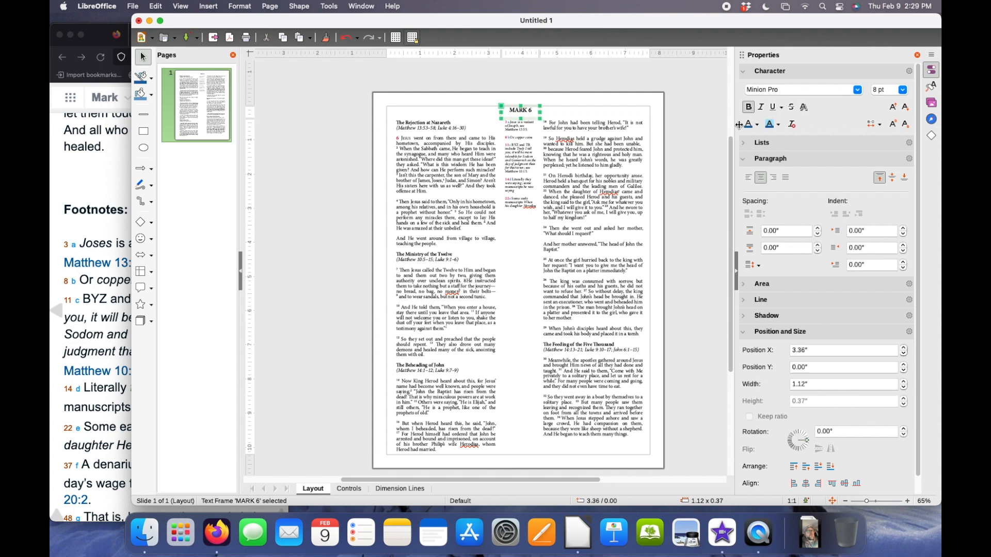
scroll(495, 292, down, 3)
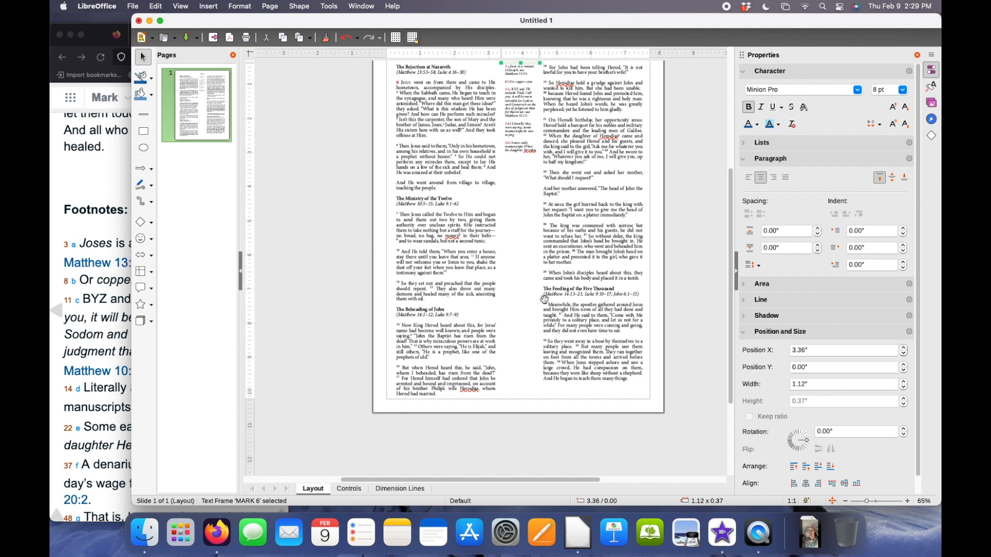
scroll(544, 300, up, 3)
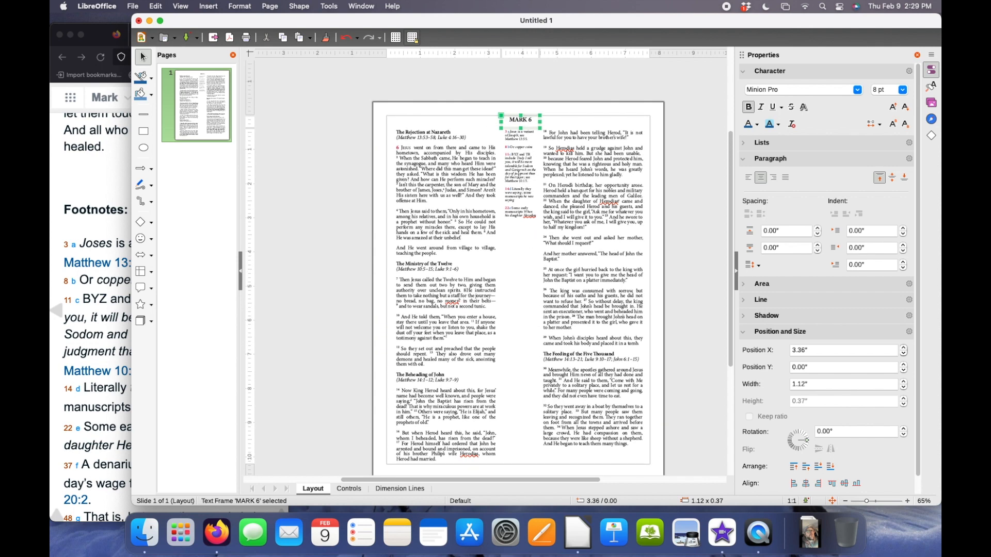
- Draw a vertical line about 9.87 inches long from the top margin down near the first column's inner edge
click(518, 174)
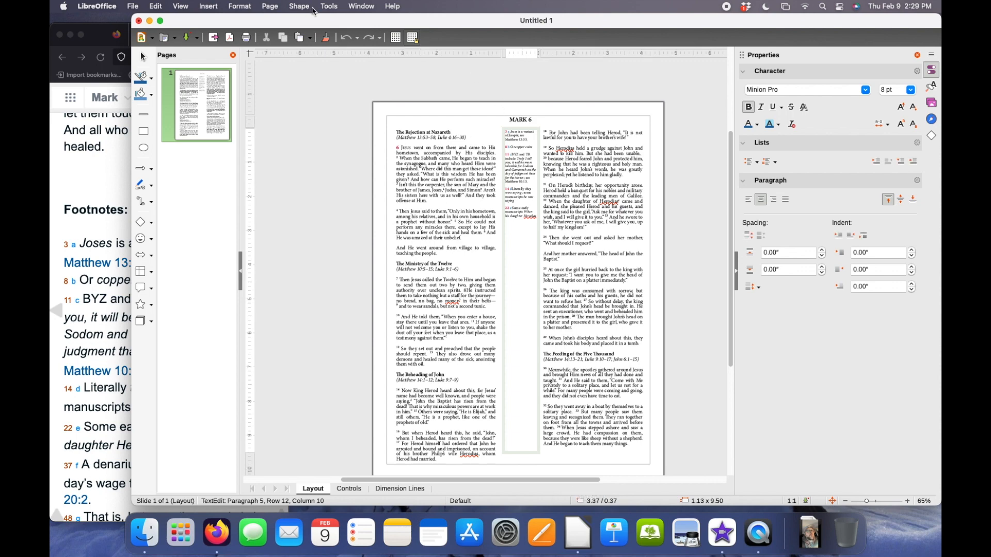
click(140, 119)
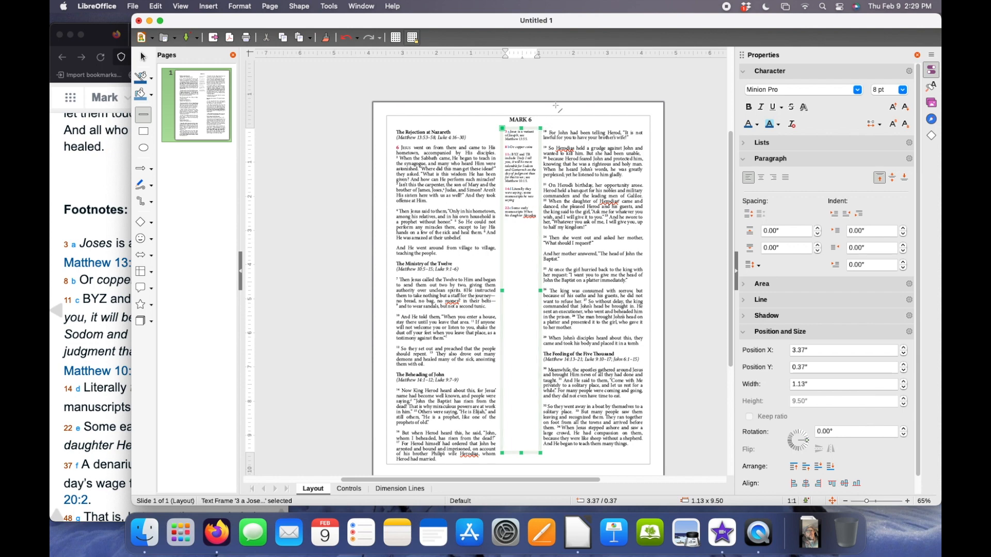
drag(489, 116, 516, 457)
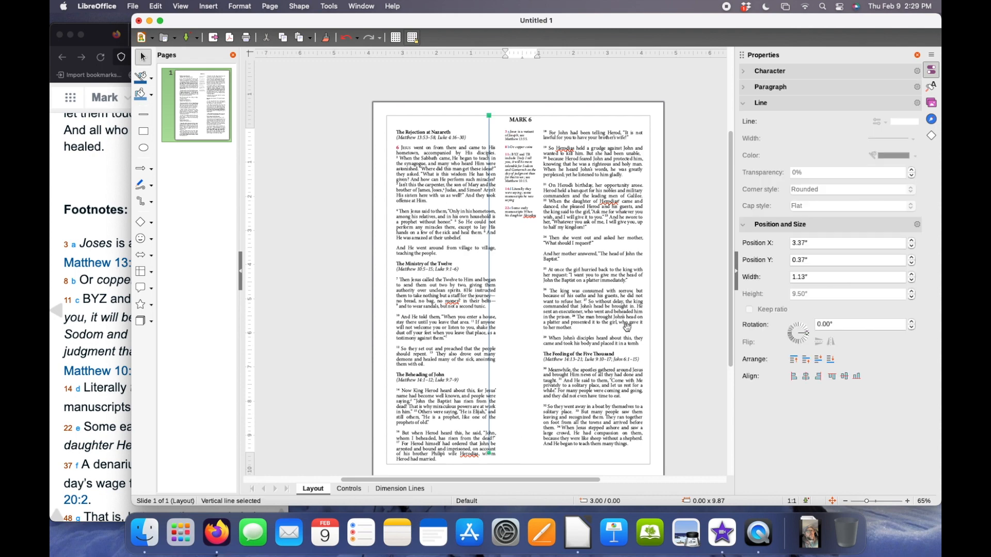
- Nudge the vertical line into the gap between the first column and the footnotes, at about X 3.28 and Y 0.04 inches
key(Right)
key(Right)
key(Right)
key(Right)
key(Right)
key(Right)
key(Right)
key(Right)
key(Right)
key(Right)
key(Right)
key(Left)
key(Left)
key(Left)
key(Left)
key(Left)
key(Left)
key(Down)
key(Right)
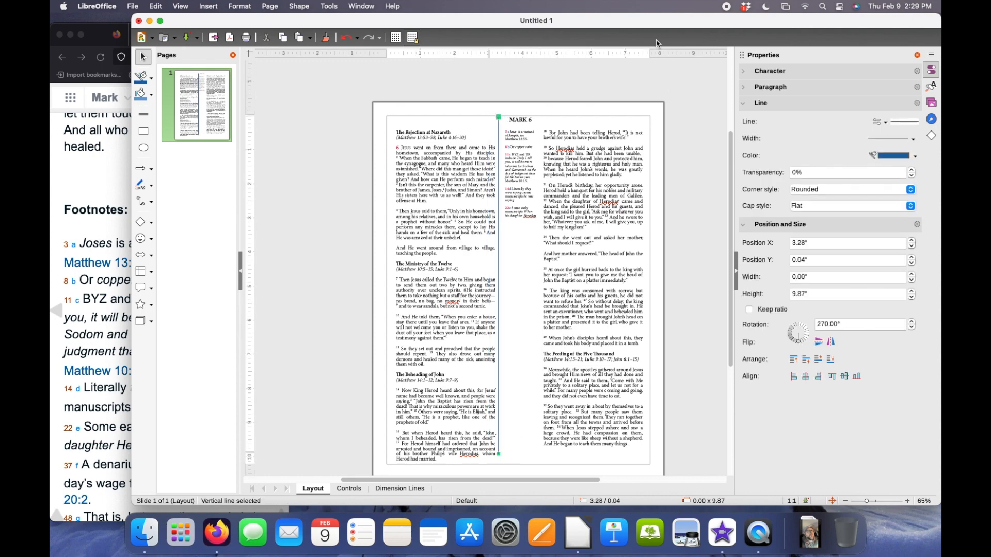
- Color the vertical line black and set its width to 0.8 pt
click(900, 156)
click(824, 185)
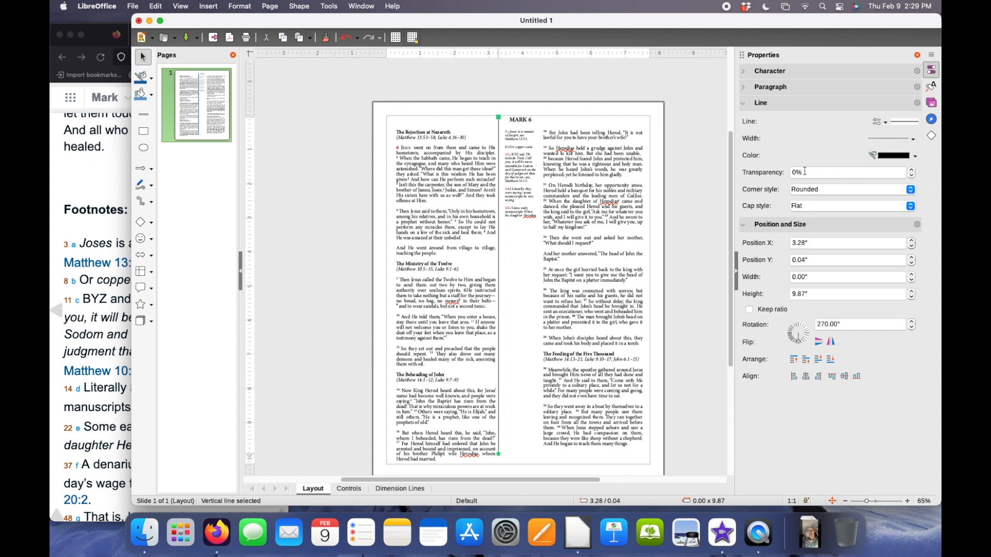
click(882, 140)
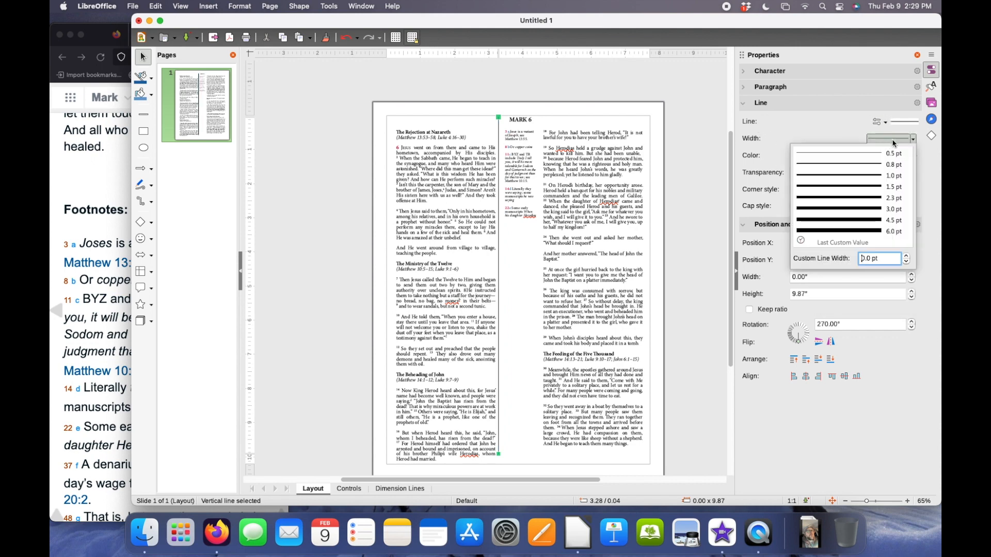
click(897, 168)
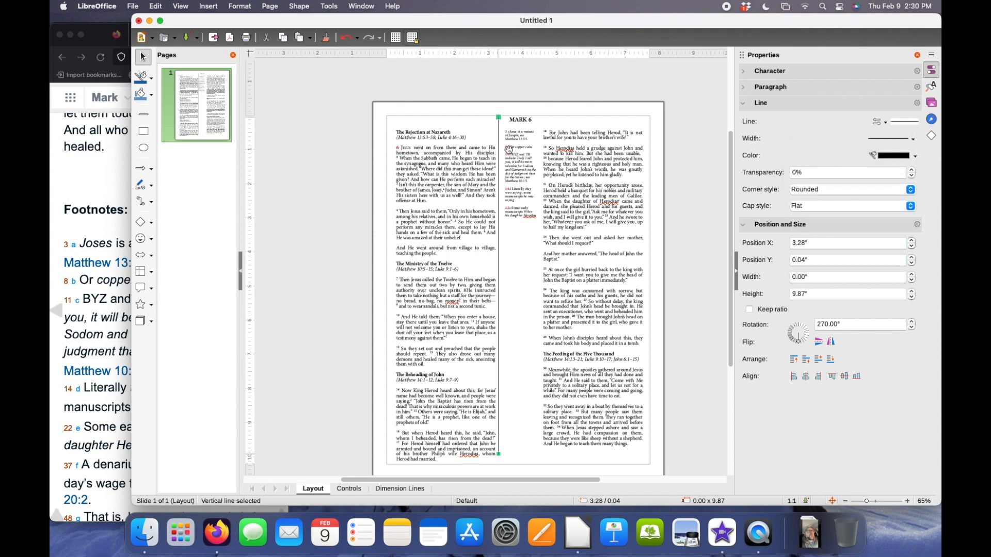
- Fine-tune the vertical line's horizontal position to about X 3.31 inches, between the first column and the footnotes
scroll(509, 150, up, 3)
key(Right)
key(Right)
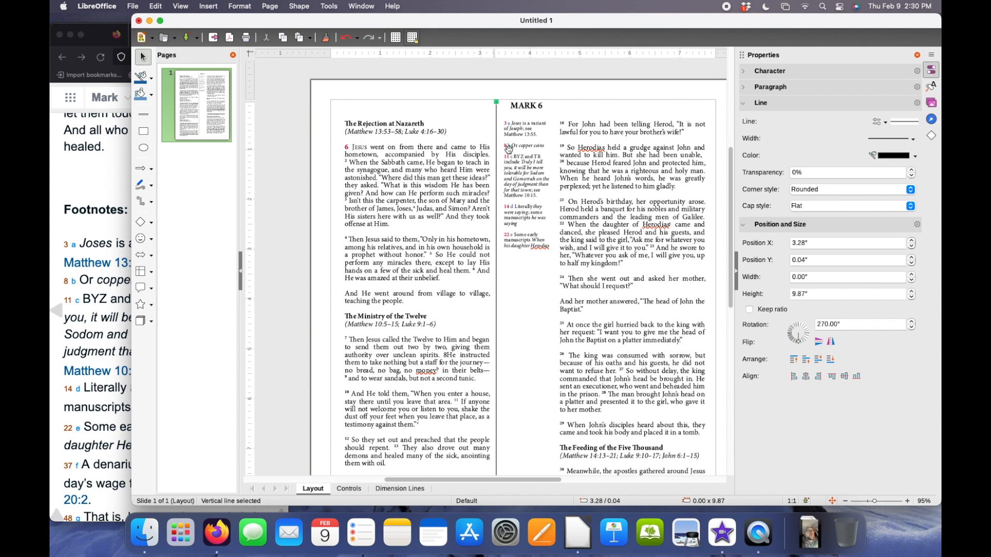
key(Left)
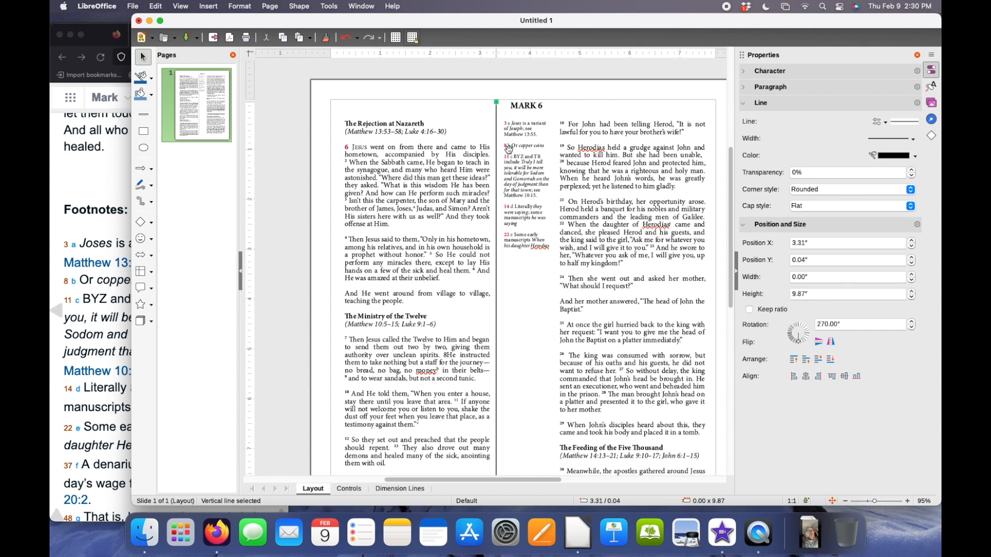
- Duplicate the vertical line and move the copy into the gap between the footnotes and the second column
key(Right)
key(Right)
key(Right)
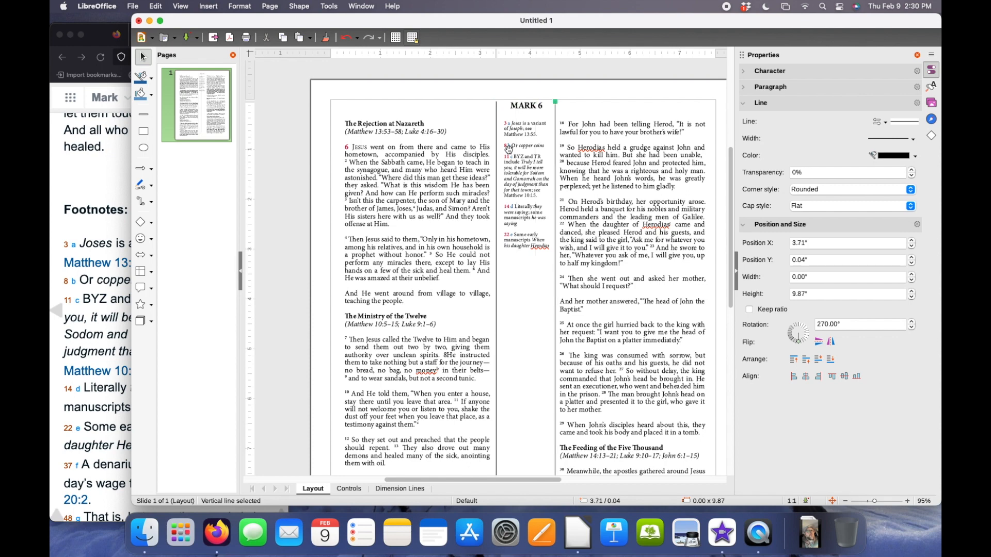
- Nudge the second vertical line to the right and shorten both dividing lines from above so they start just below the MARK 6 title
key(Right)
drag(555, 103, 501, 120)
click(557, 110)
click(579, 104)
- Examine the whole page from the title to the lower margin, checking the text columns, the footnotes and both dividing lines
scroll(570, 127, down, 3)
scroll(569, 126, down, 3)
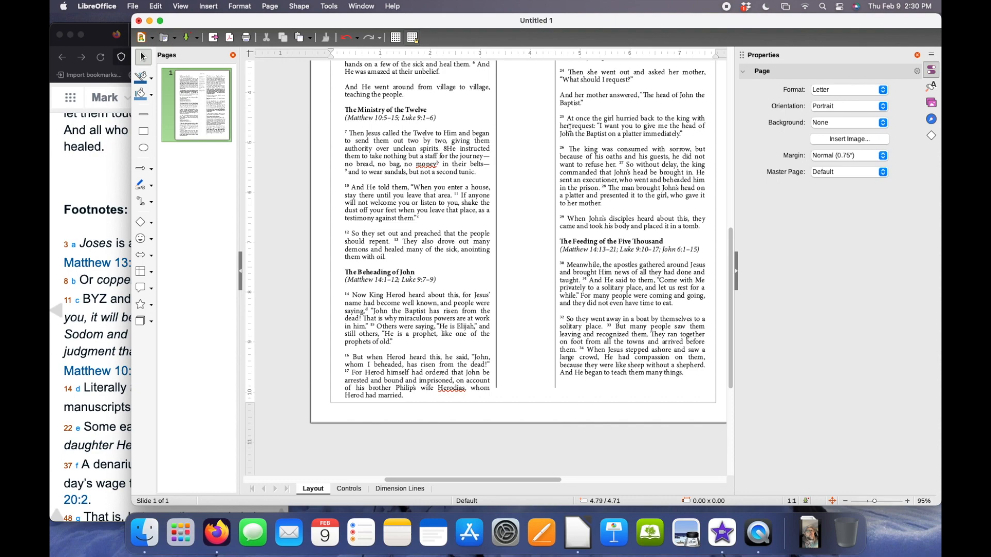
scroll(570, 126, up, 5)
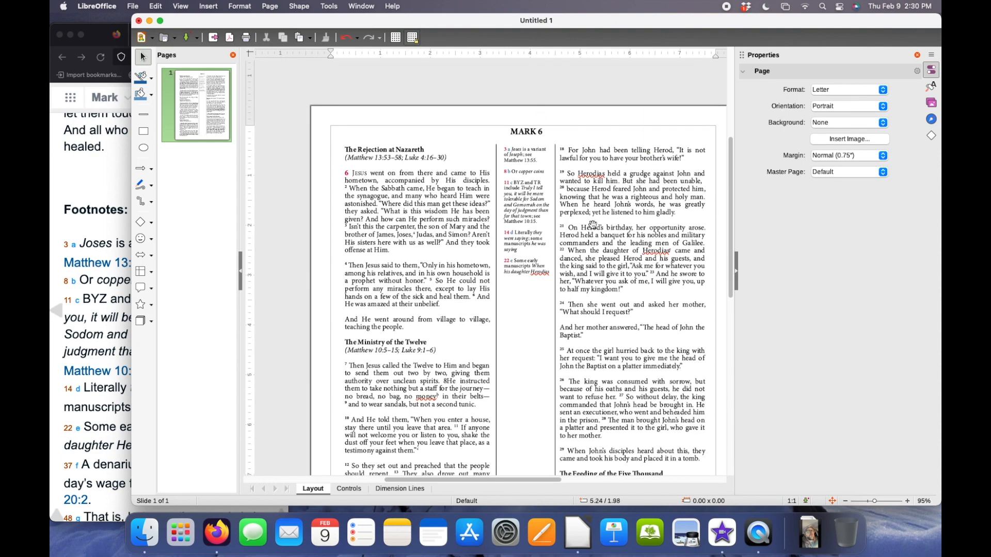
scroll(636, 277, down, 1)
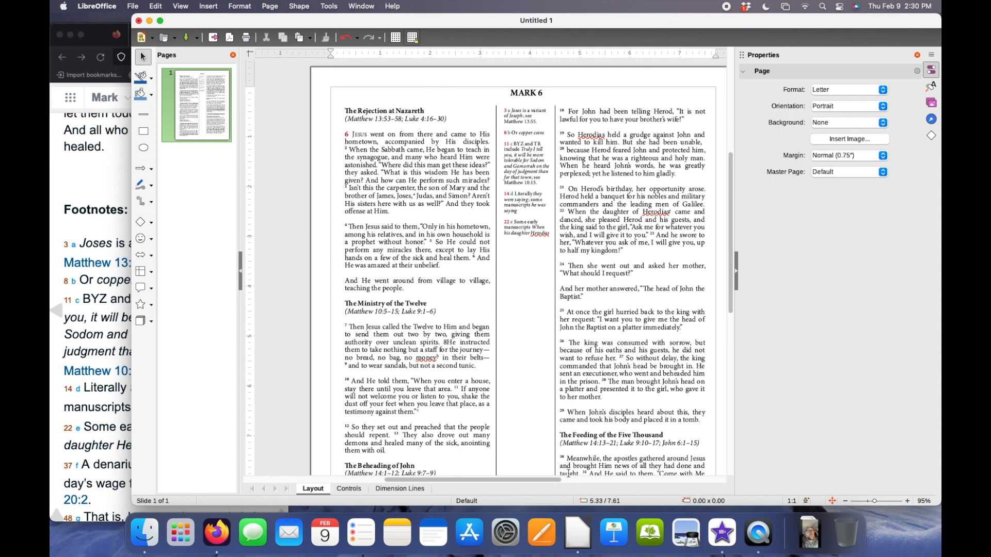
drag(539, 478, 546, 479)
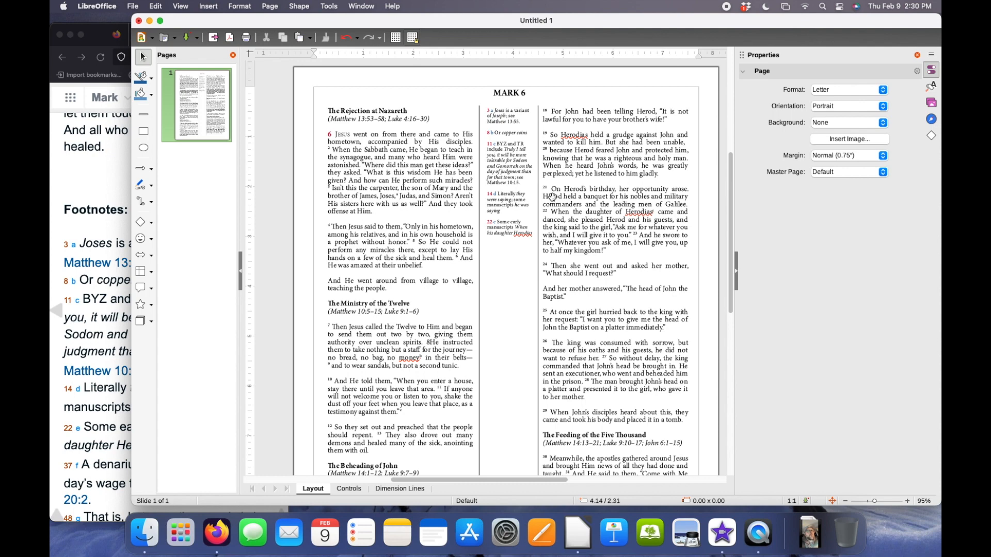
scroll(617, 214, down, 5)
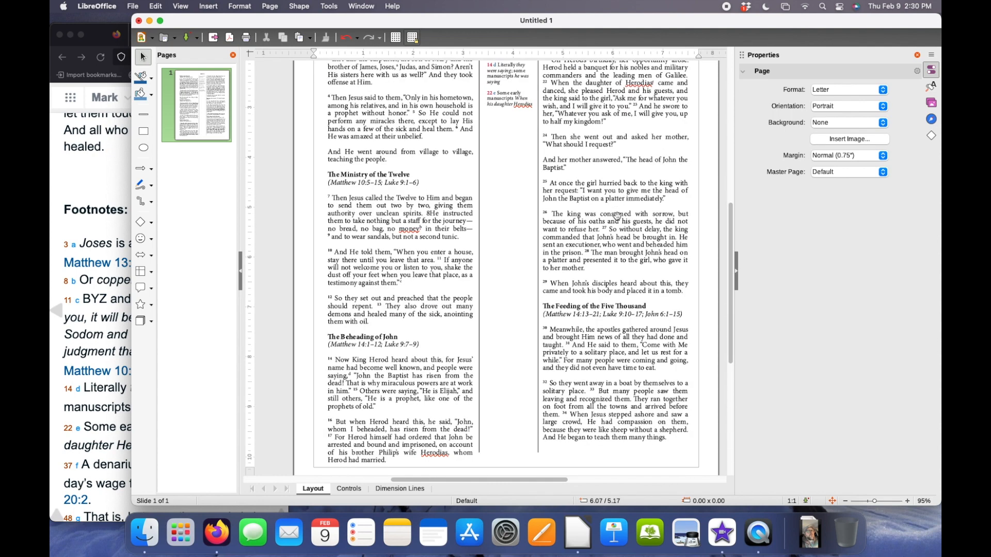
scroll(617, 216, up, 8)
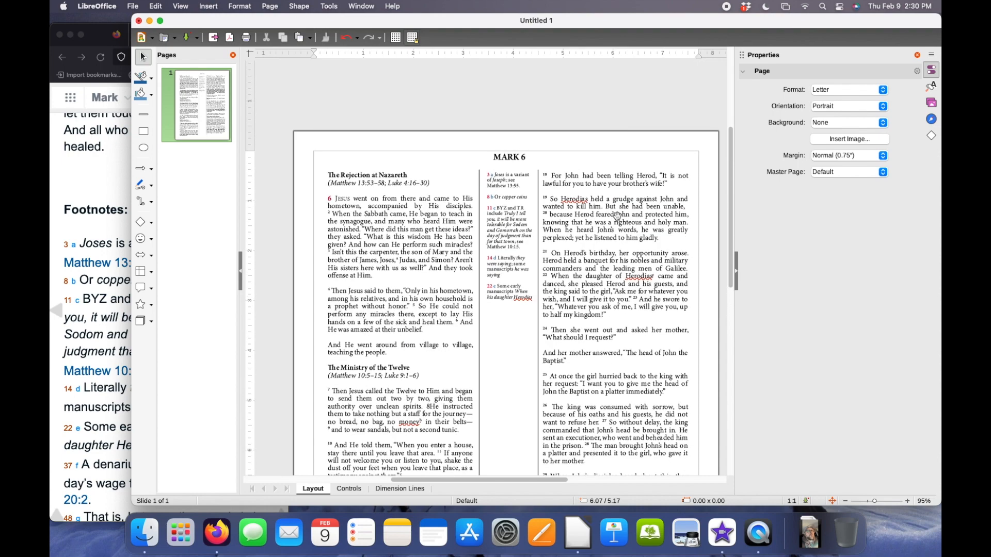
scroll(617, 216, down, 4)
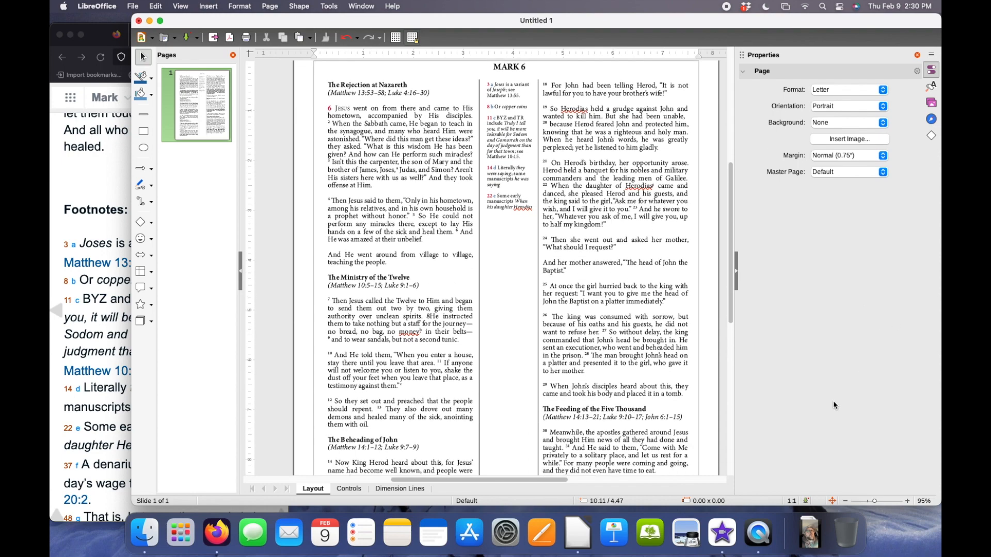
scroll(797, 405, down, 2)
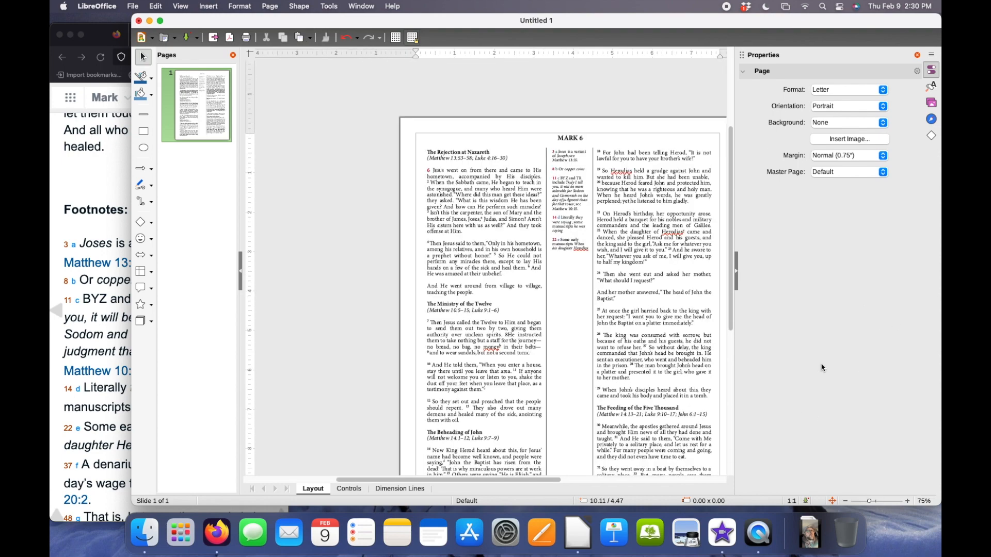
scroll(821, 363, right, 2)
scroll(652, 362, down, 4)
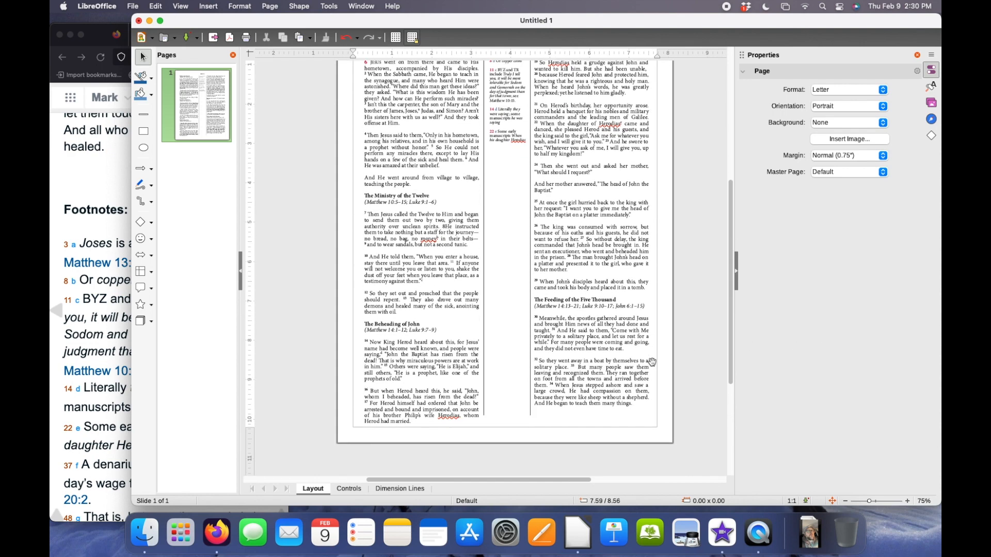
scroll(651, 362, up, 1)
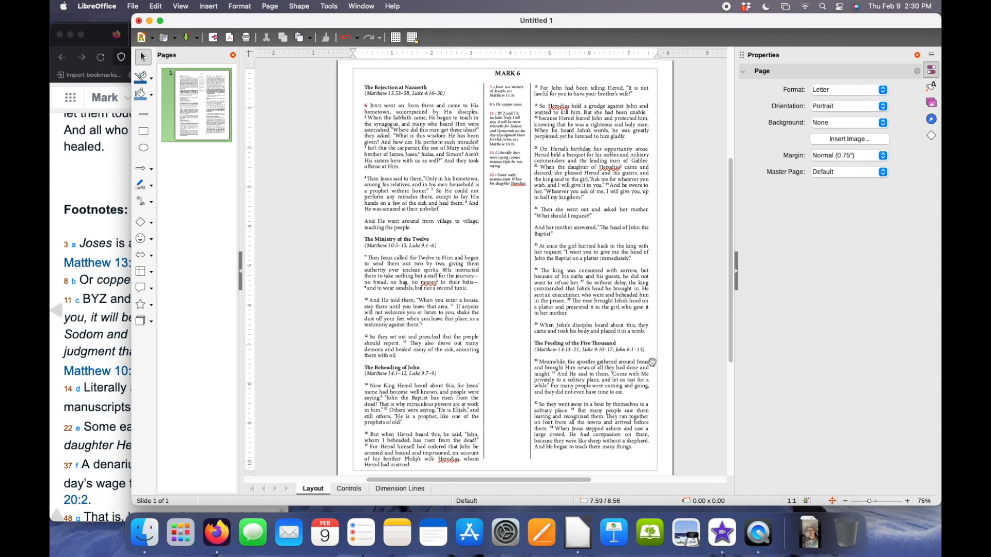